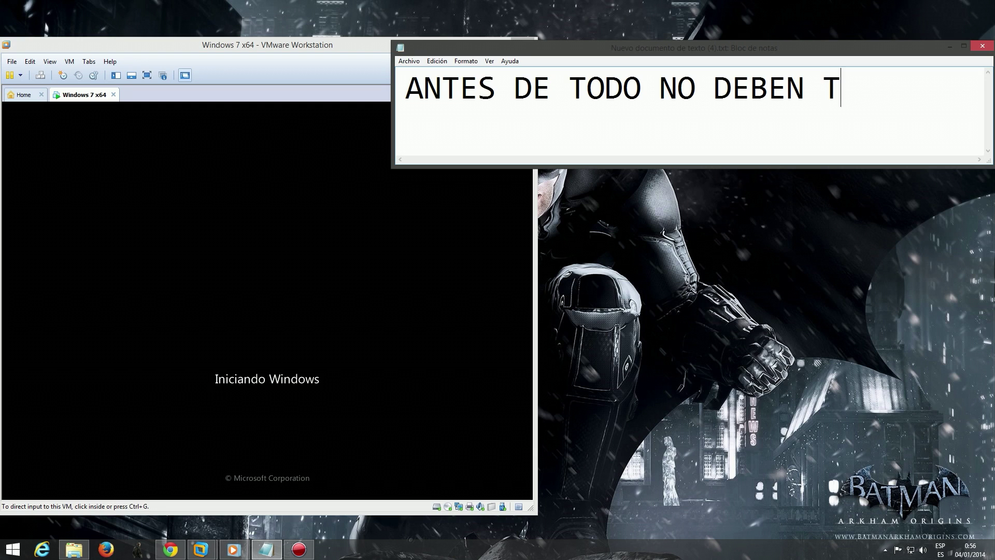
# Step: Finish the note so it reads "ANTES DE TODO NO DEBEN TENER INSTALADO MOTION JOY DEBEN QUITARLO DE LOS PROGRAMAS"
pyautogui.write('INSTAL')
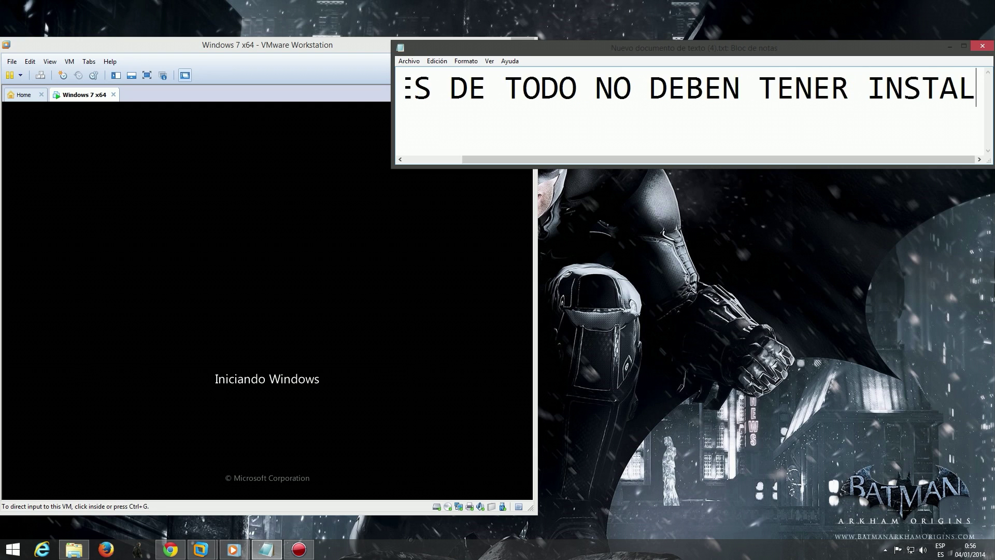
pyautogui.write('ADO MOTION ')
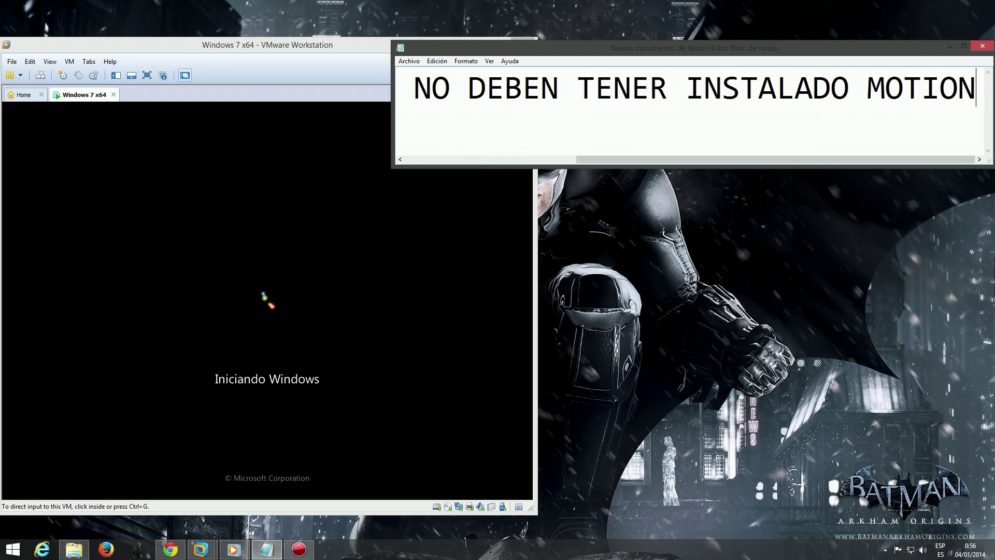
pyautogui.write('JOY ')
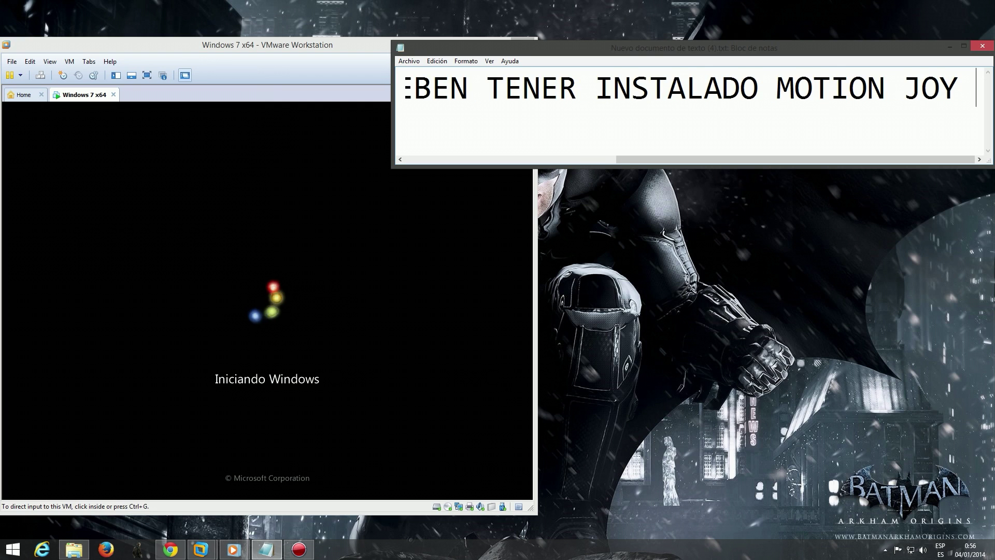
pyautogui.write('DEB')
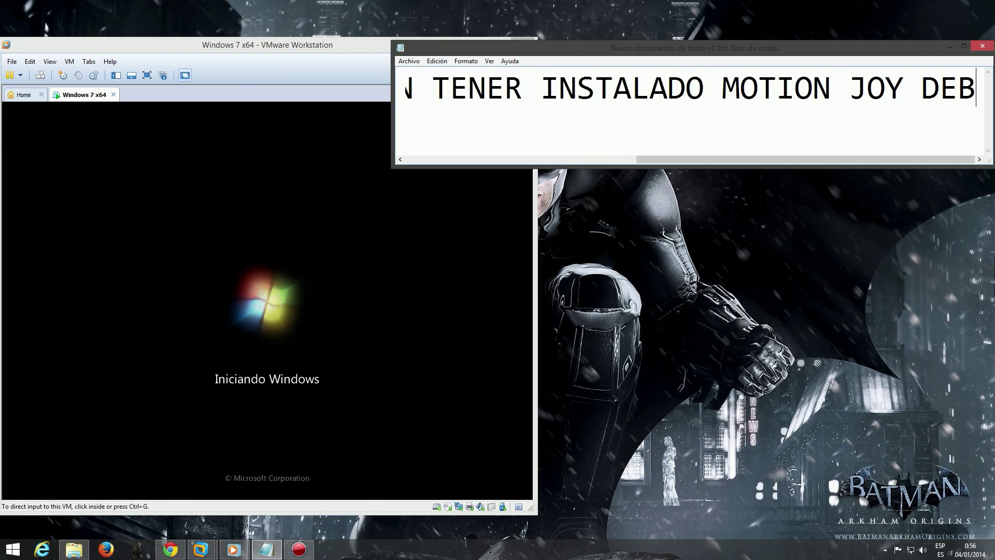
pyautogui.write('EN QUITARL')
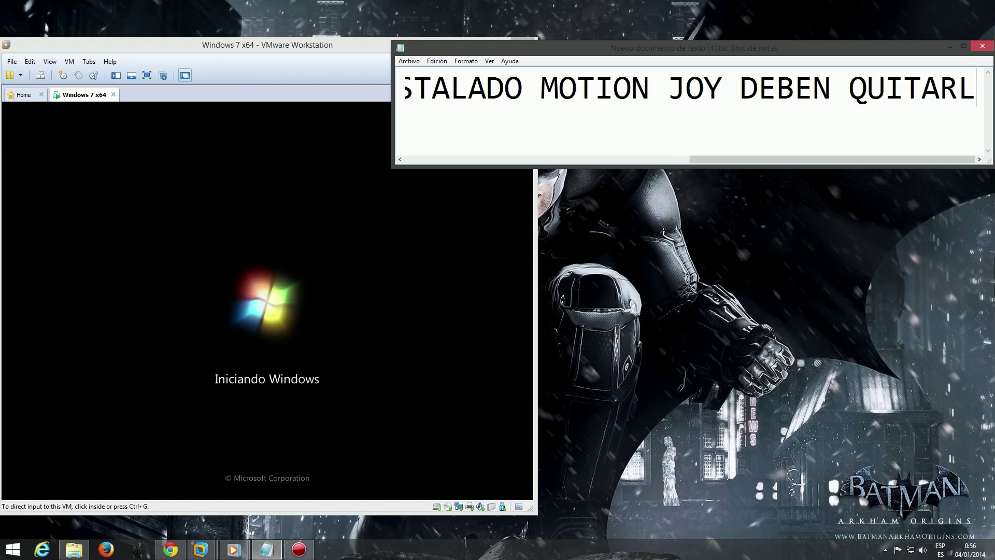
pyautogui.write('O DE LOS ')
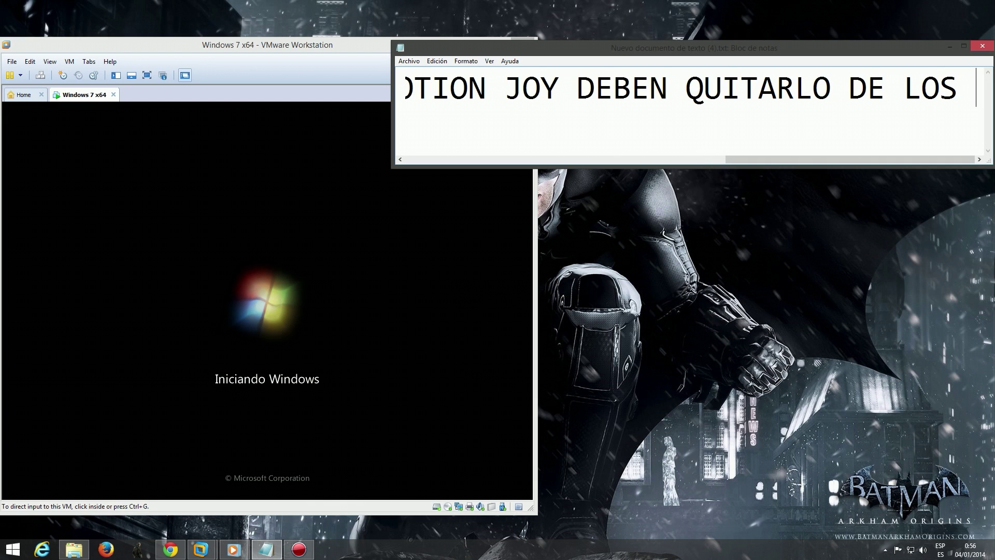
pyautogui.write('PRO')
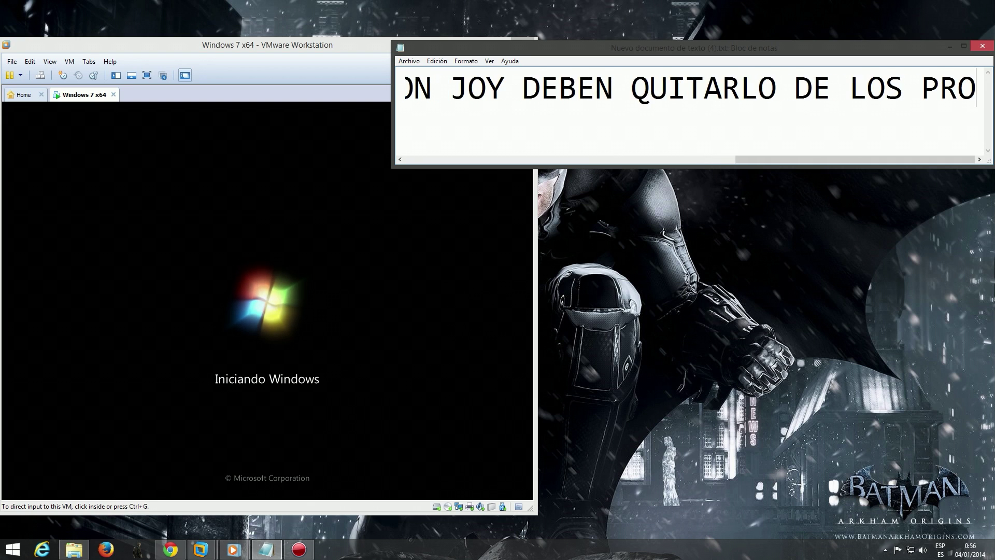
pyautogui.write('GRAMAS')
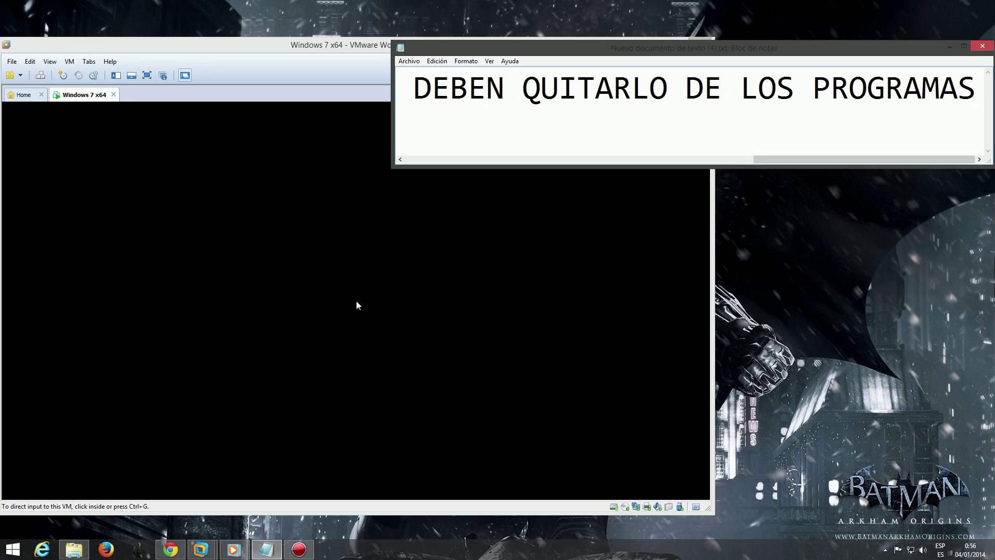
# Step: Replace the note's text with "DEBEN TENER INSTALADO LOS DRIVERS DEL BLUETOOTH SI LO QUIEREN USAR SIN CABLE"
pyautogui.hotkey('ctrl', 'a')
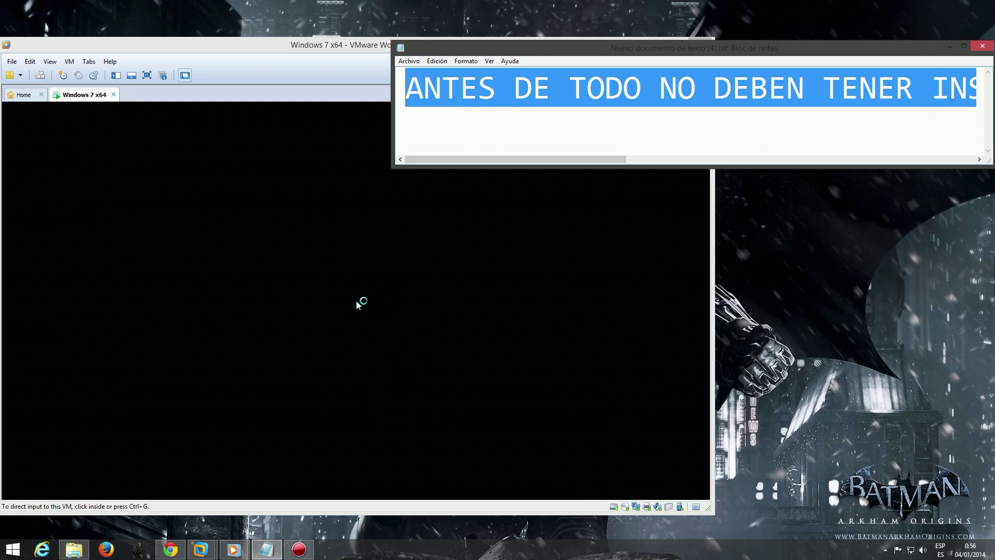
pyautogui.press('BackSpace')
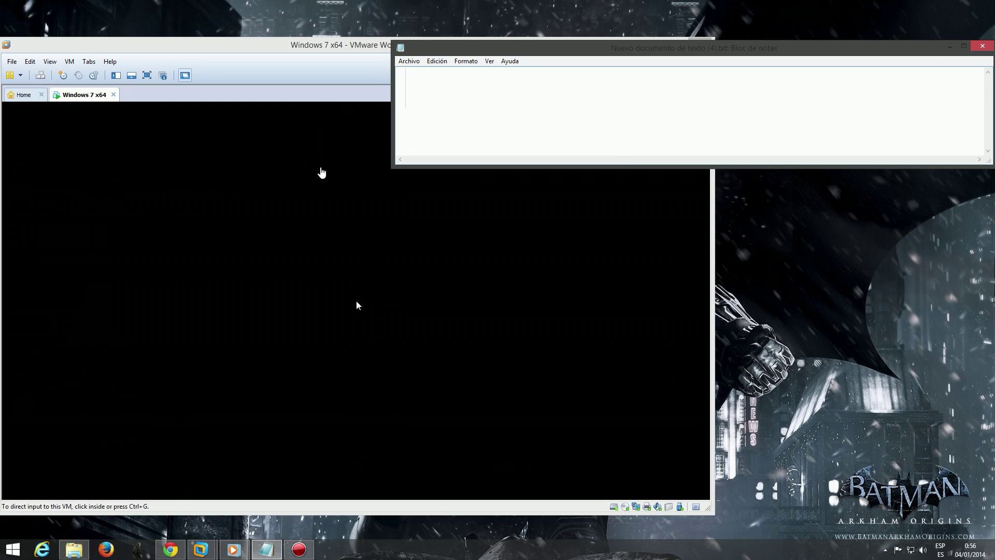
pyautogui.write('DEBEN TE')
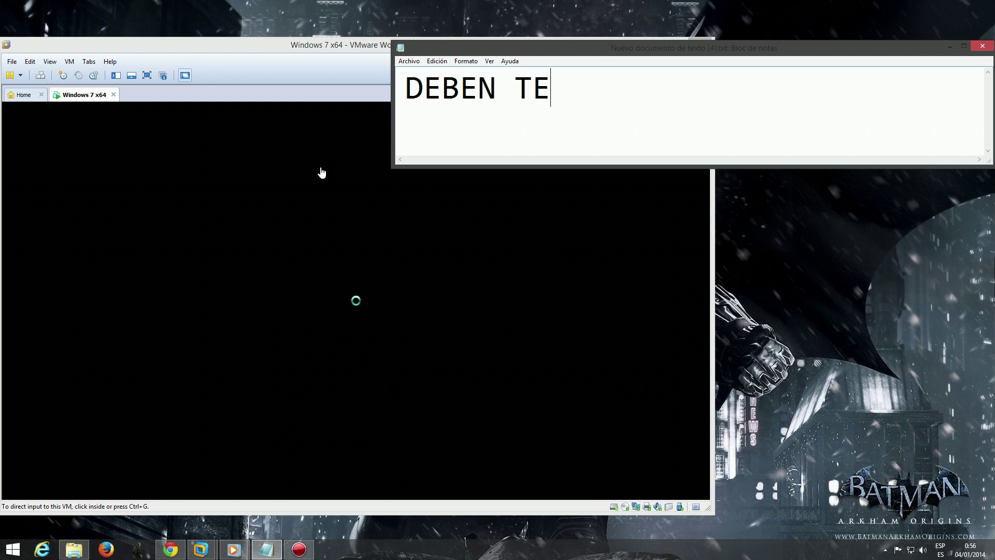
pyautogui.write('NER INSTA')
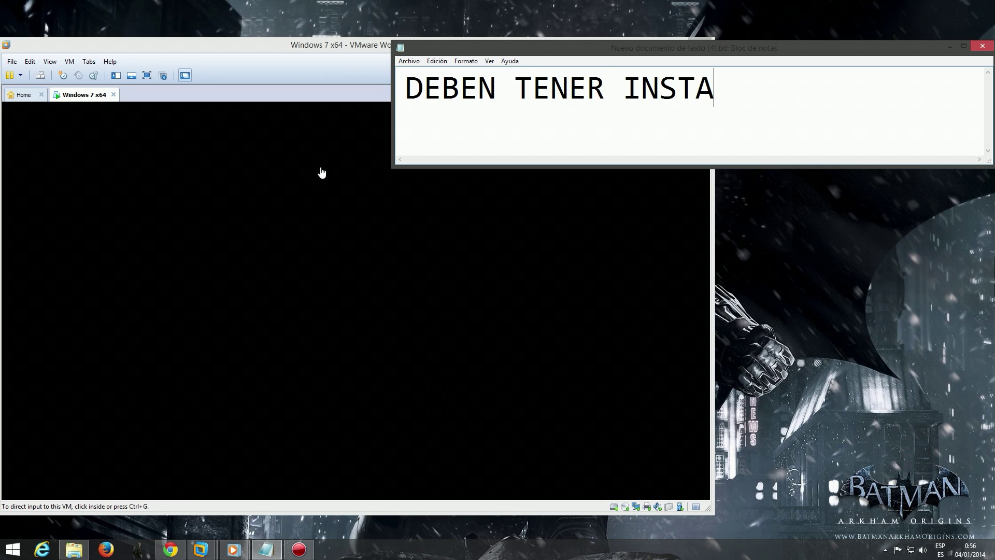
pyautogui.write('LADO ')
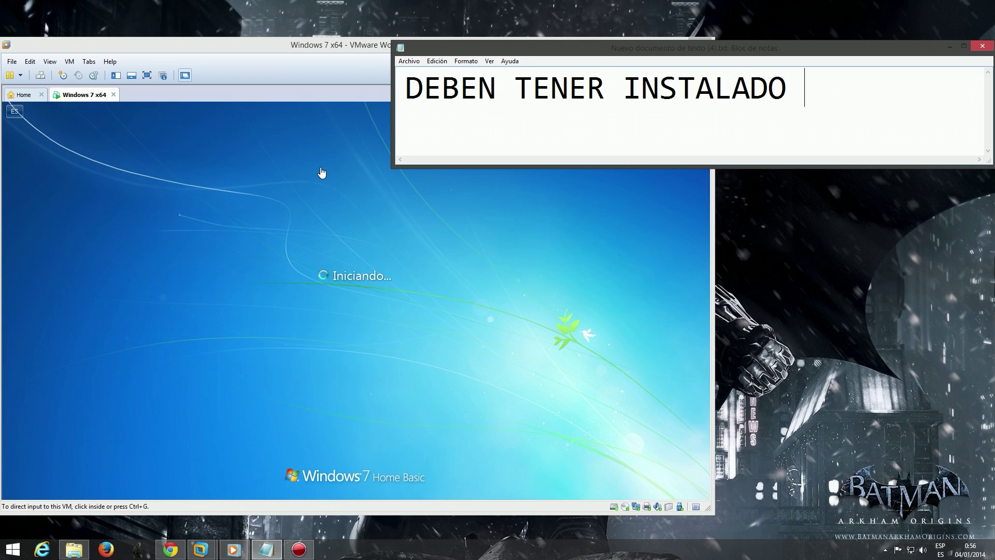
pyautogui.write('LOS DRI')
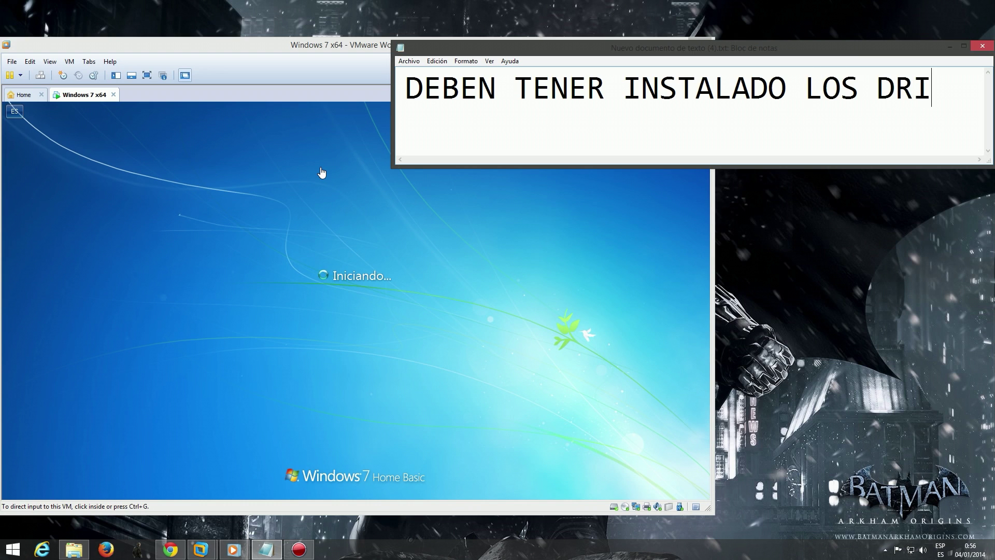
pyautogui.write('VERS DE ')
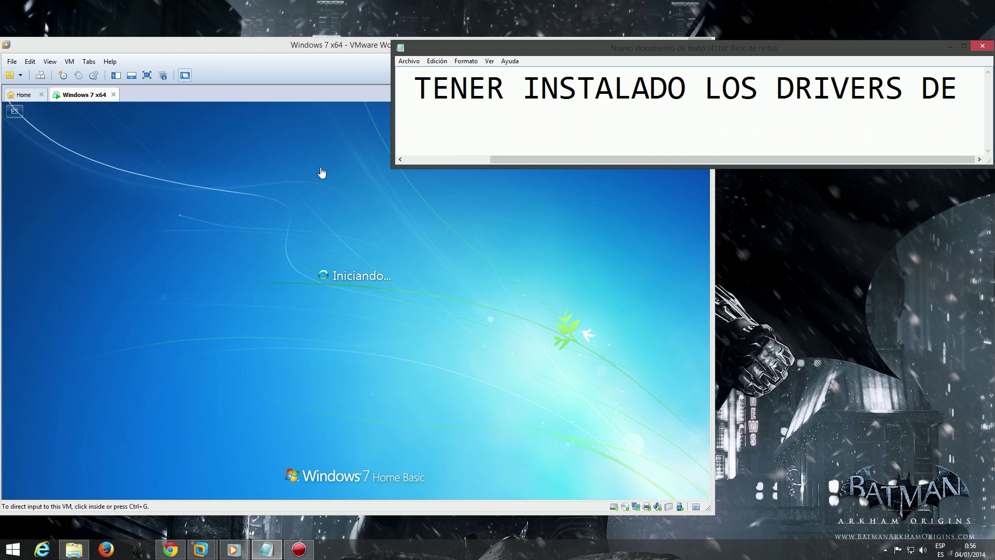
pyautogui.write('L ')
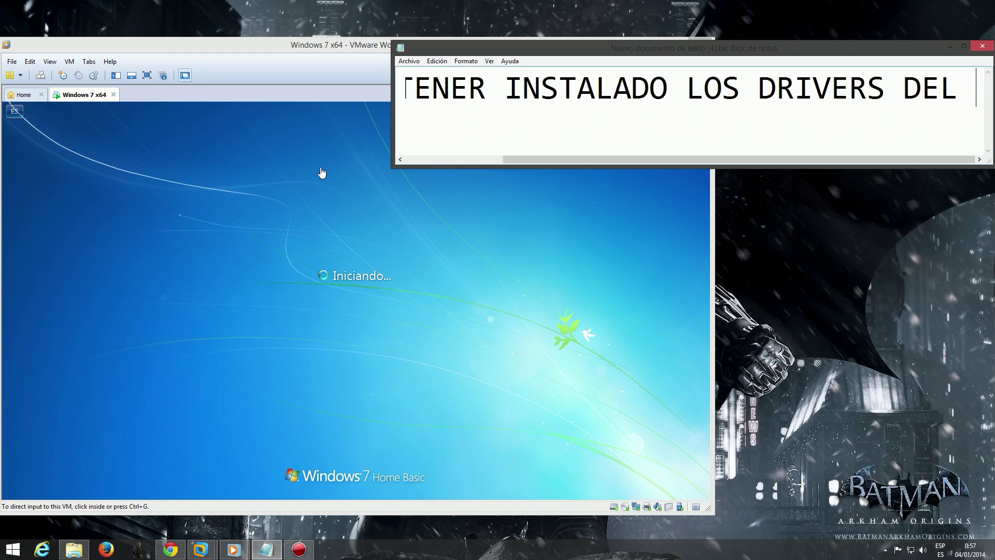
pyautogui.write('BLUETOO')
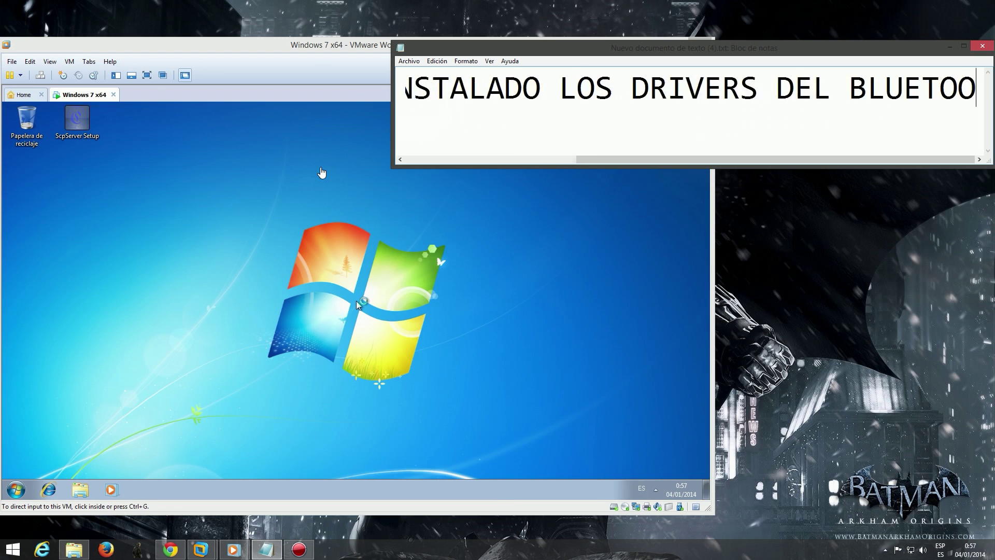
pyautogui.write('TH SI LO ')
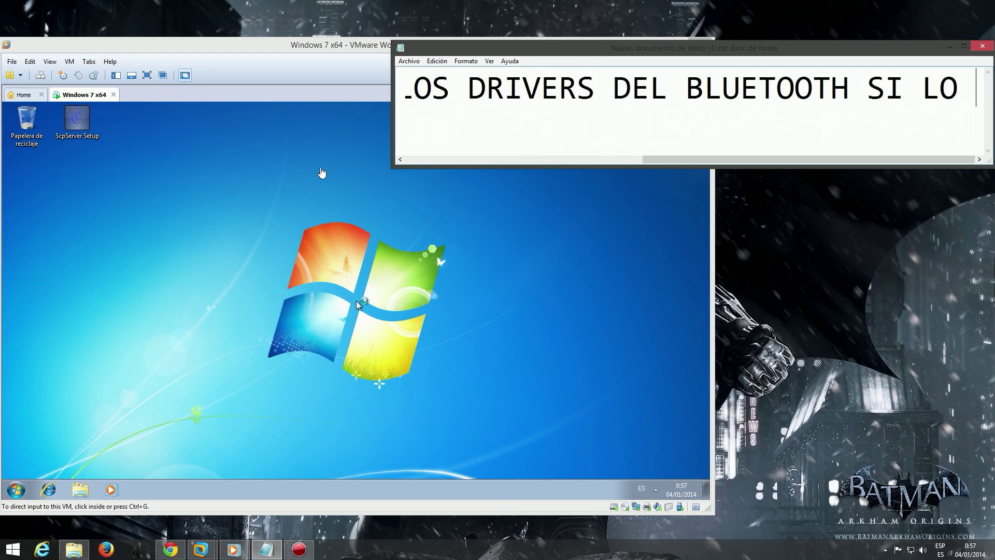
pyautogui.write('QUIEREN USAR ')
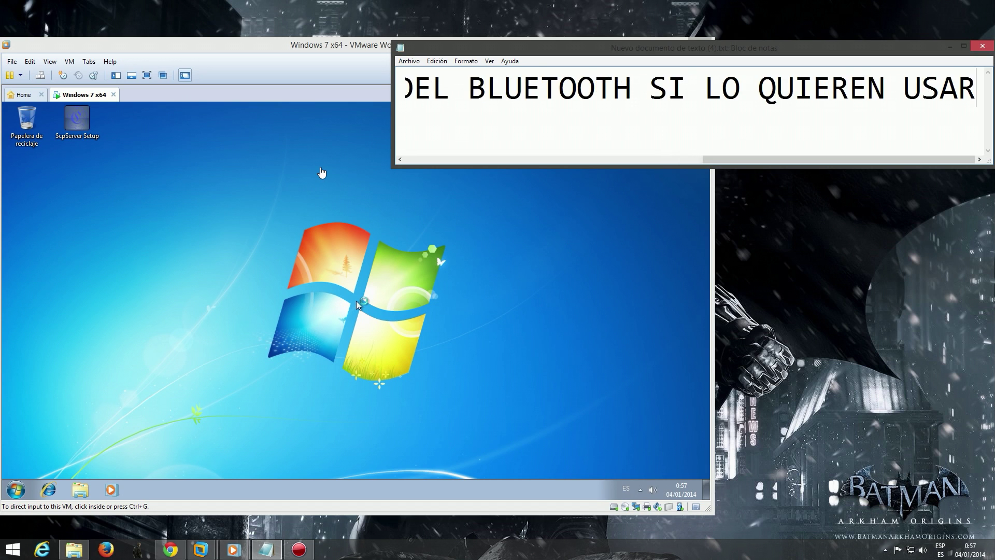
pyautogui.write('SIN CABLE')
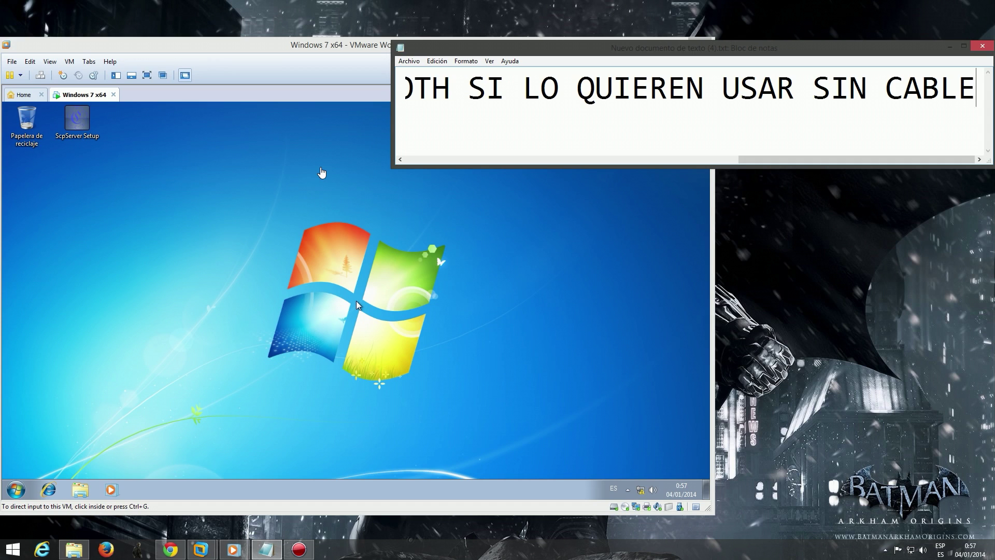
# Step: Replace the note's text with "Y LOS DRIVERS DEL CONTROL DE PS3 SE INSTALAN SOLOS AL CONECTARLO CON EL USB"
pyautogui.hotkey('shift', 'Left')
pyautogui.hotkey('shift', 'Left')
pyautogui.hotkey('shift', 'Home')
pyautogui.write('Y LO')
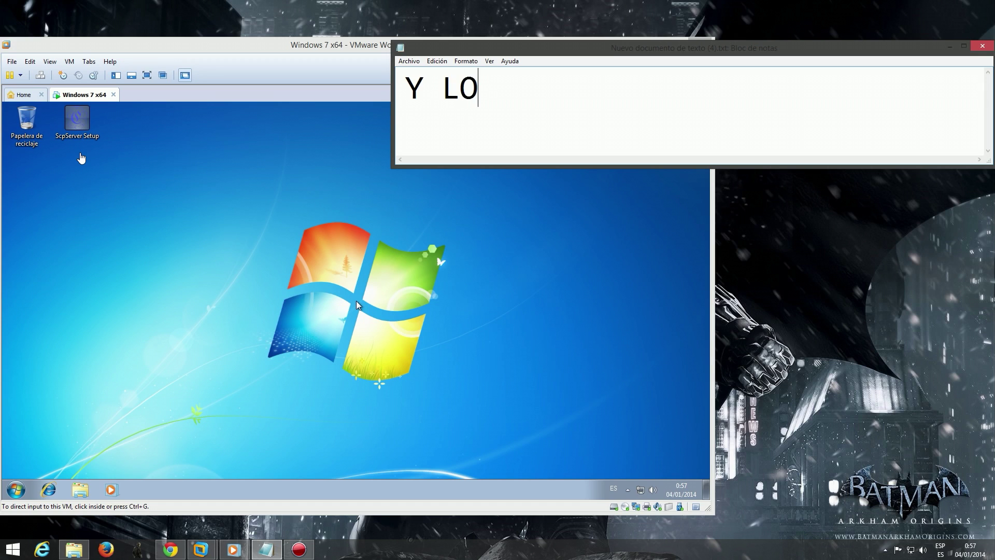
pyautogui.write('S DRIVERS ')
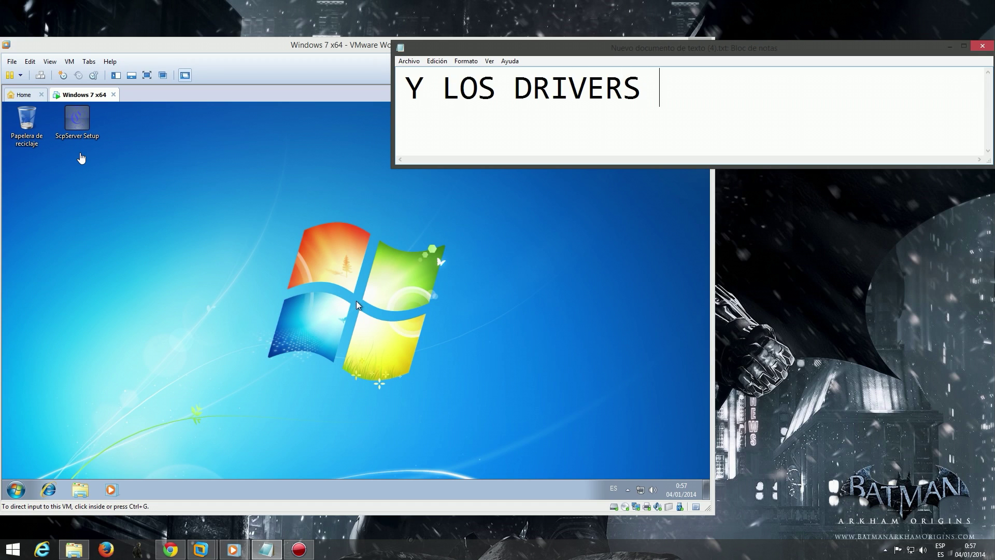
pyautogui.write('DE')
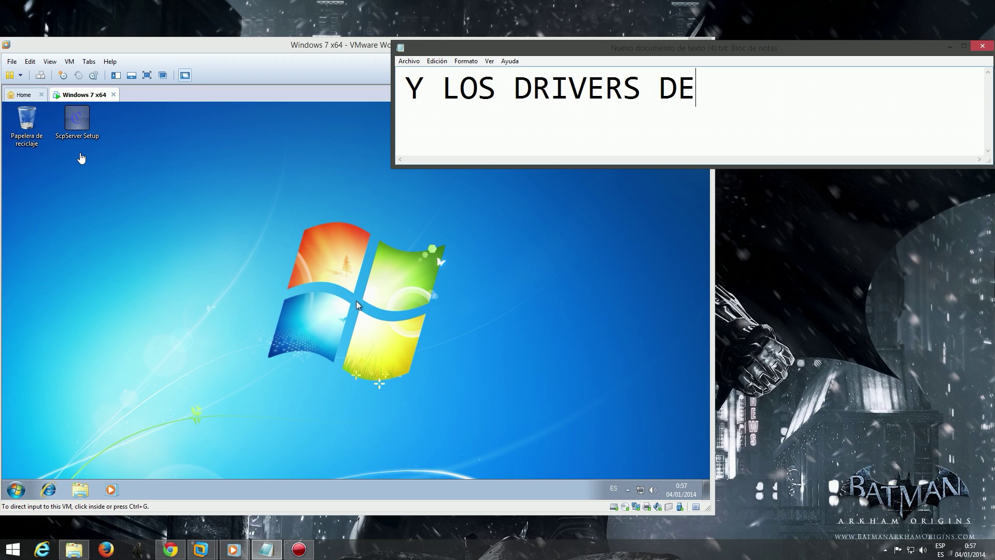
pyautogui.write('L CON')
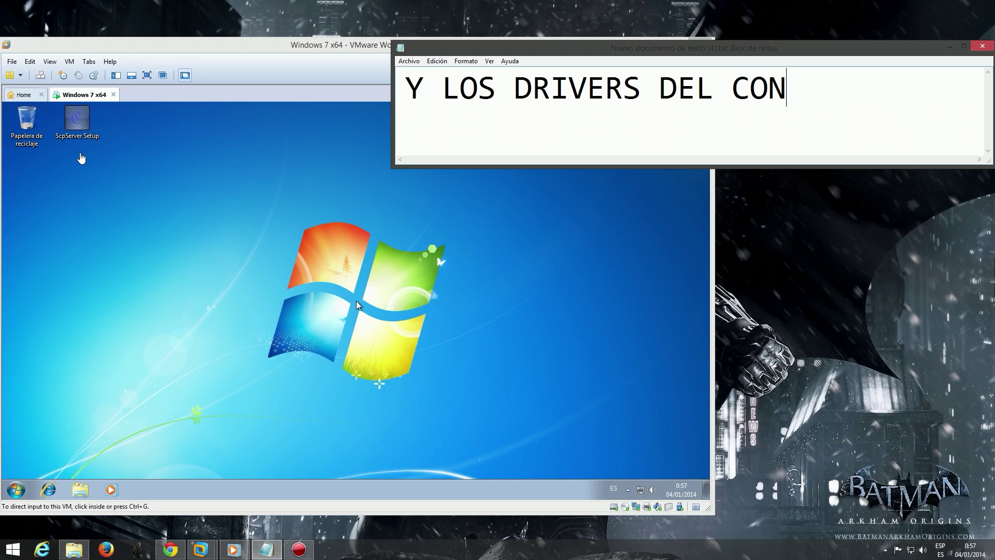
pyautogui.write('TROL DE PS3')
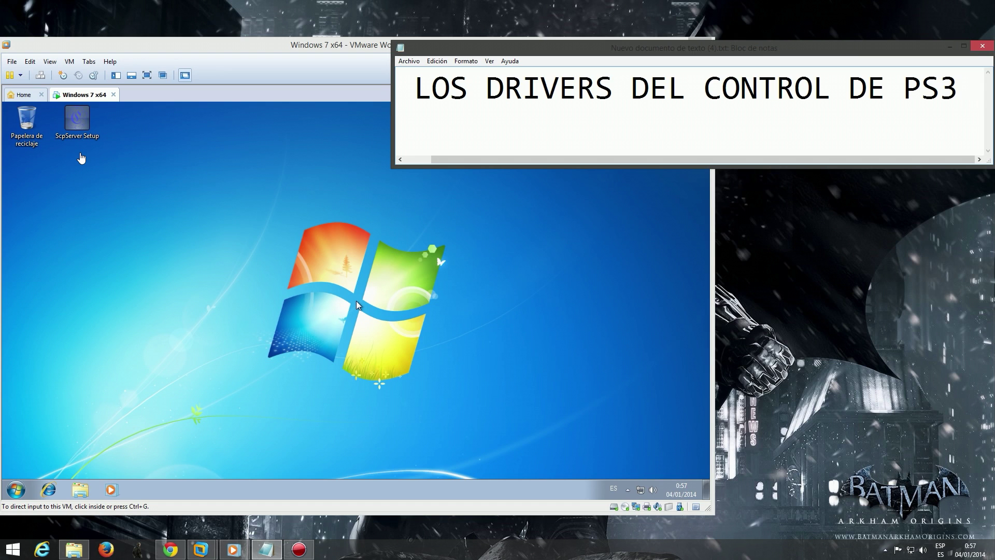
pyautogui.write('SE INSTALAN SOLOS AL CONECTAR ')
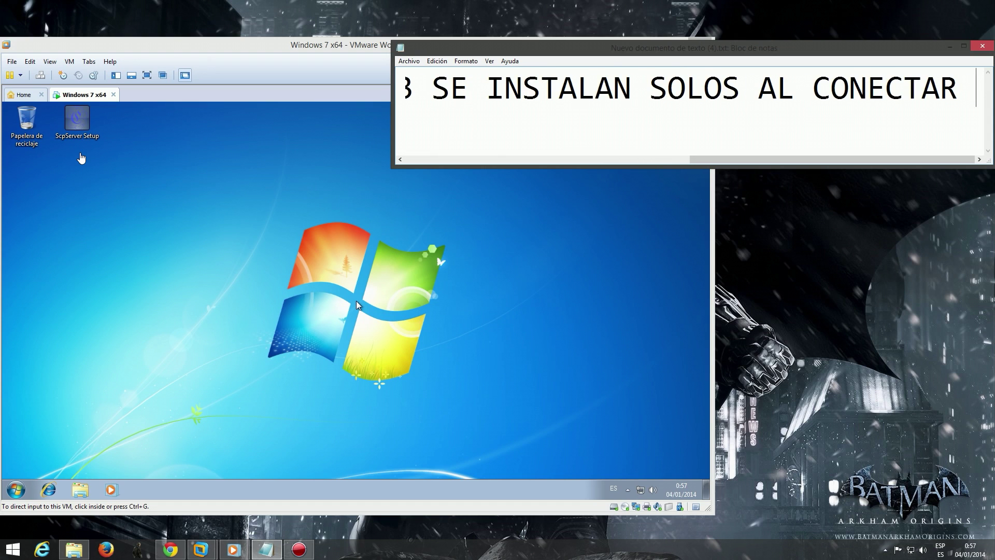
pyautogui.write('LO CON EL USB')
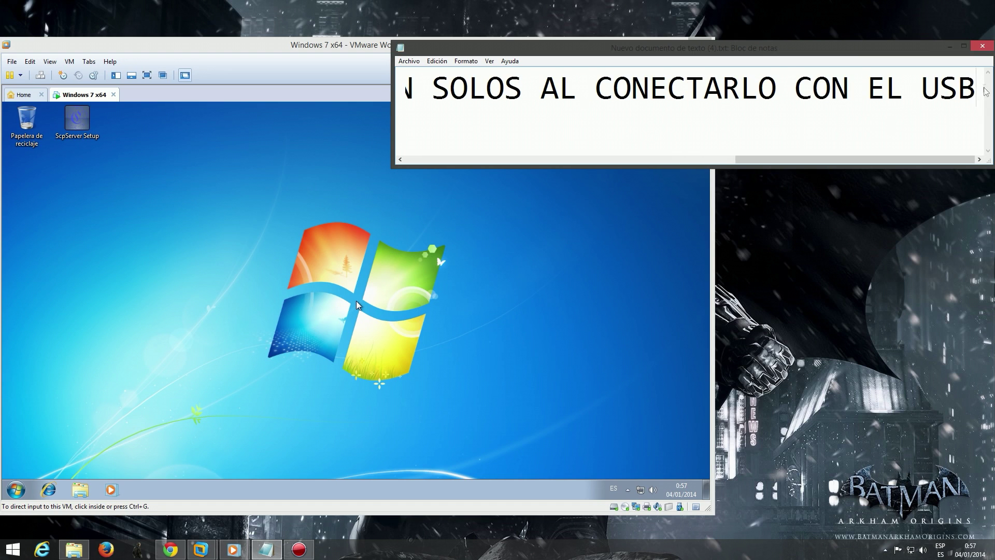
# Step: Clear all the text from the note
pyautogui.moveTo(983, 89); pyautogui.dragTo(207, 113)
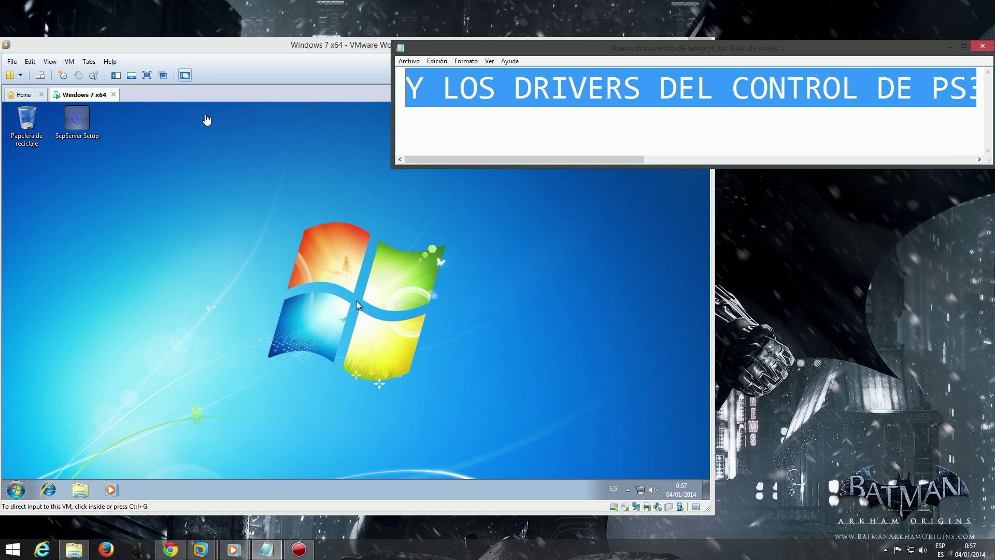
pyautogui.press('BackSpace')
# Step: Switch to the Windows 7 x64 virtual machine and open Dispositivos e impresoras from its Panel de control
pyautogui.click(137, 350)
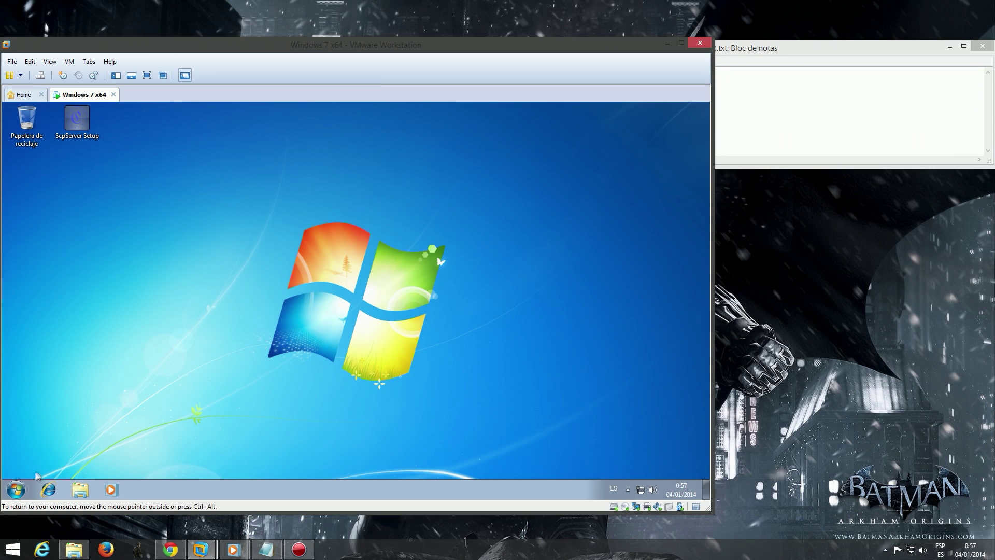
pyautogui.click(15, 490)
pyautogui.click(180, 390)
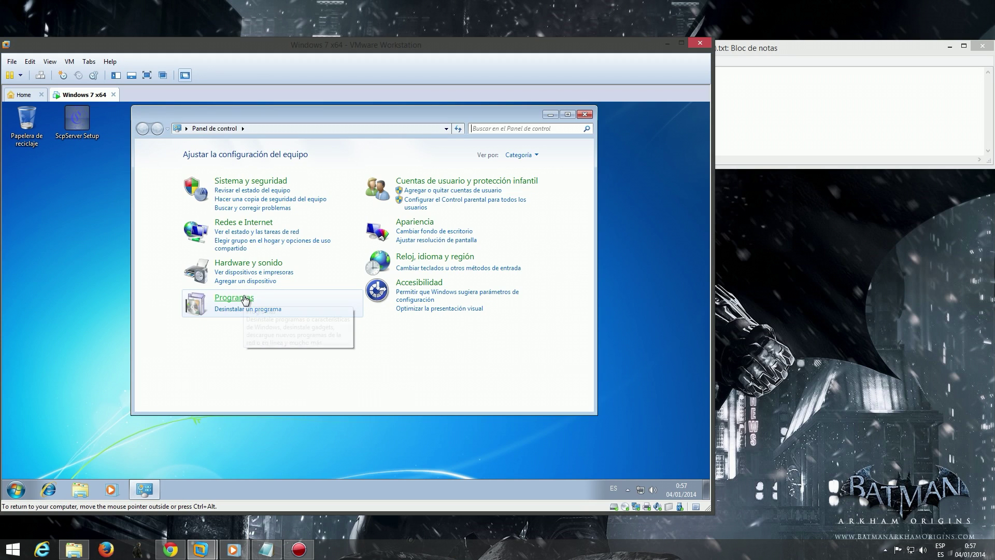
pyautogui.click(885, 549)
pyautogui.click(886, 549)
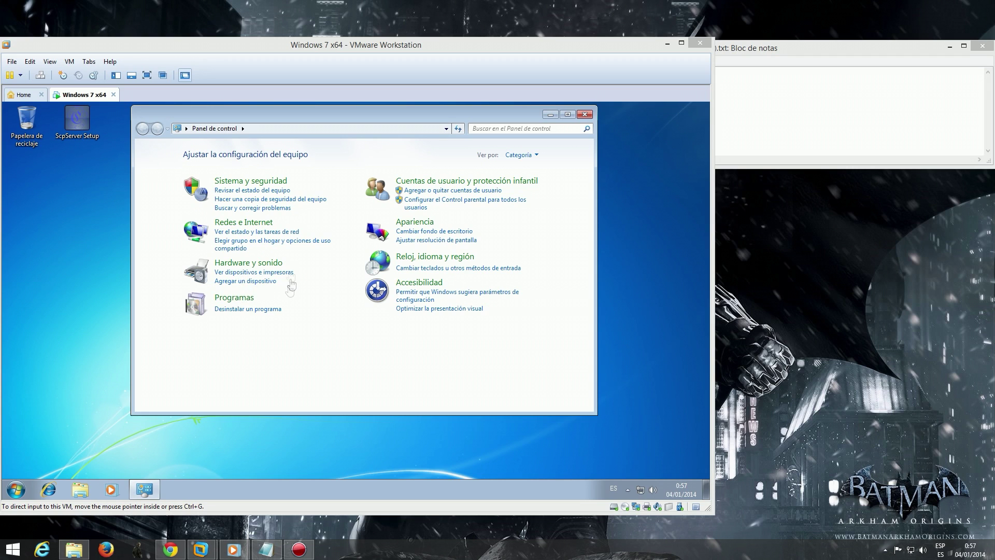
pyautogui.click(264, 274)
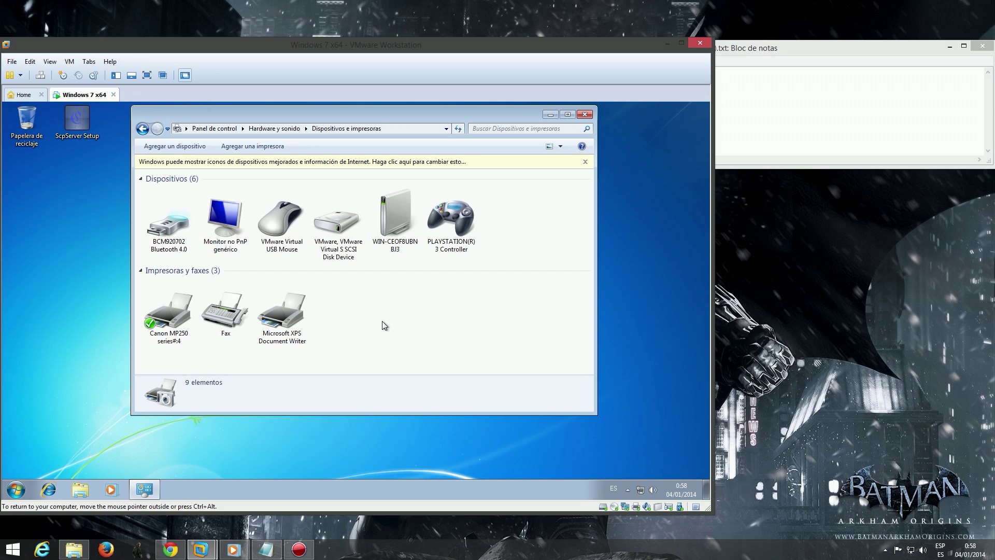
# Step: Inspect the details of the PLAYSTATION(R)3 Controller and the BCM920702 Bluetooth 4.0 adapter
pyautogui.click(468, 227)
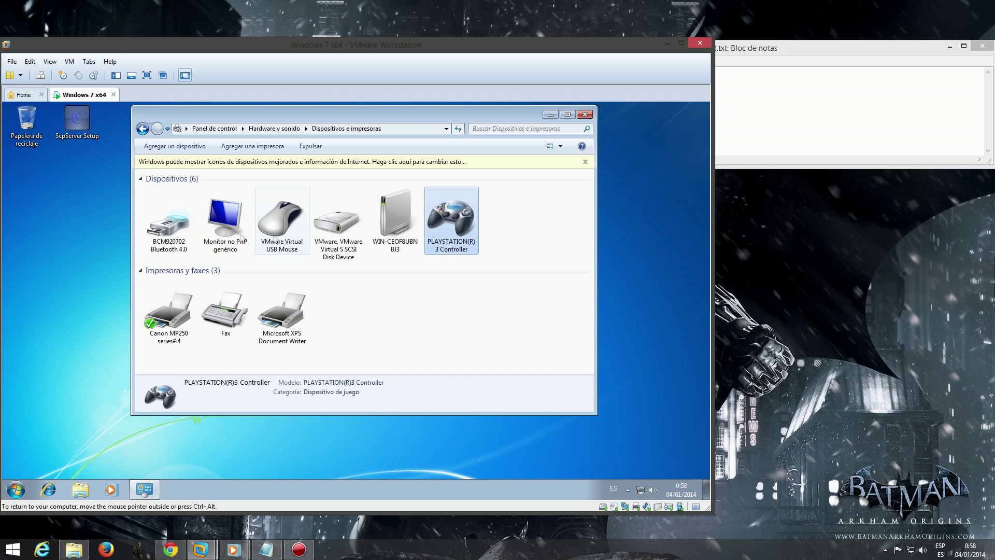
pyautogui.click(167, 253)
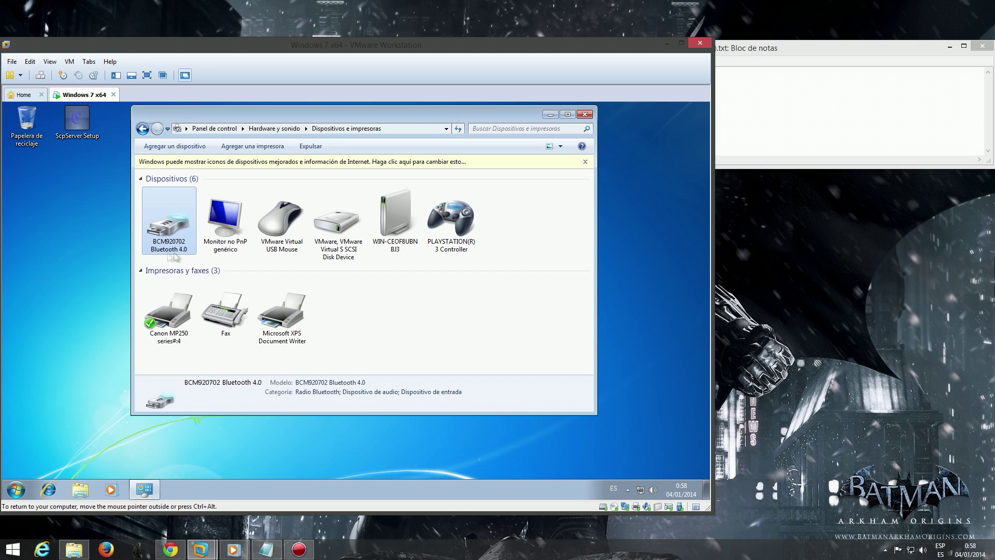
pyautogui.click(435, 252)
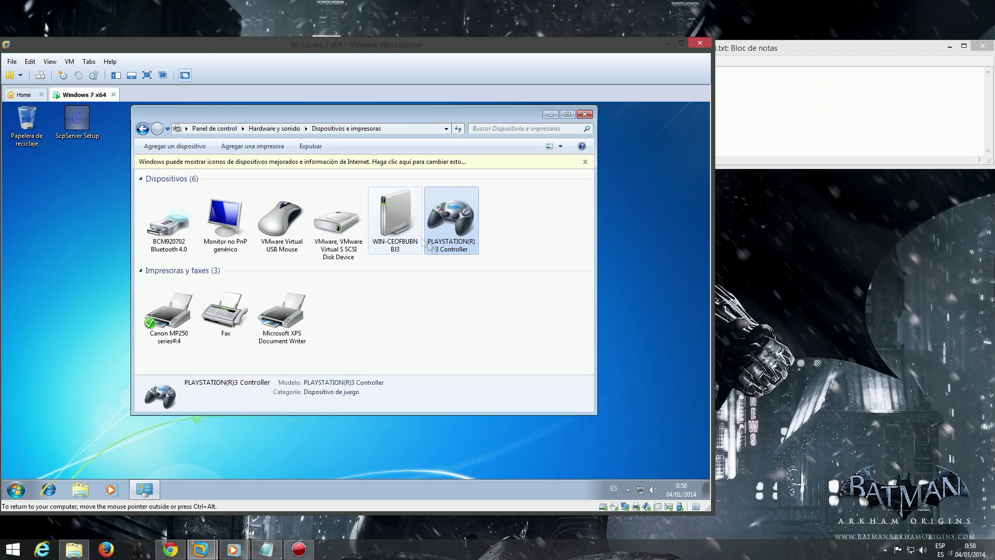
# Step: Launch ScpServer Setup from the virtual machine's desktop and install ScpServer 1.1.0.138 in the proposed folder
pyautogui.click(78, 120)
pyautogui.press('super+d')
pyautogui.rightClick(87, 120)
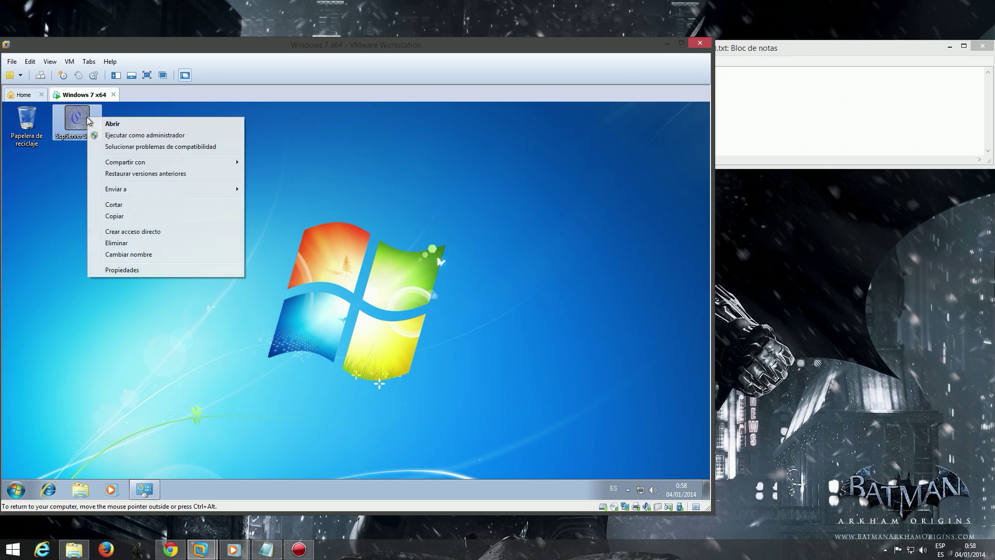
pyautogui.click(119, 131)
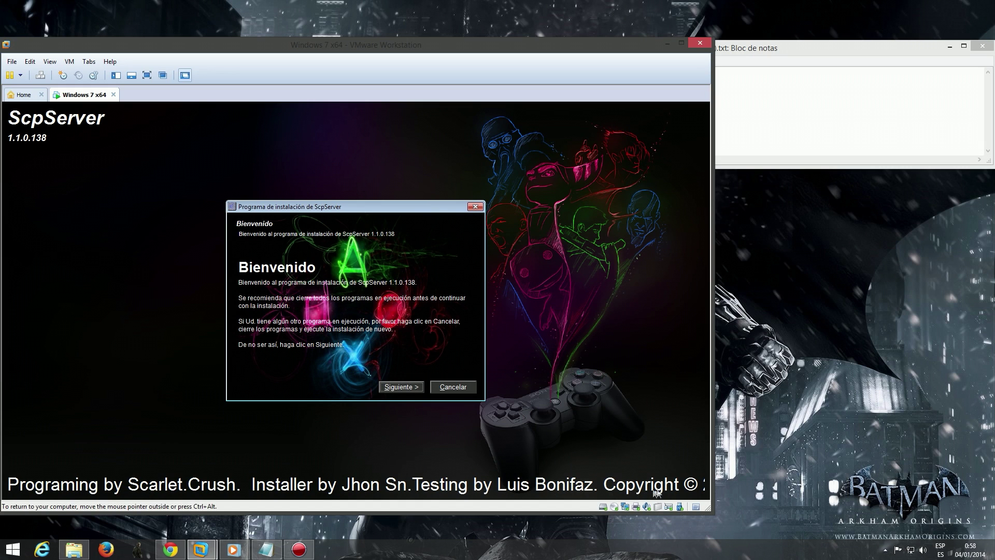
pyautogui.click(406, 387)
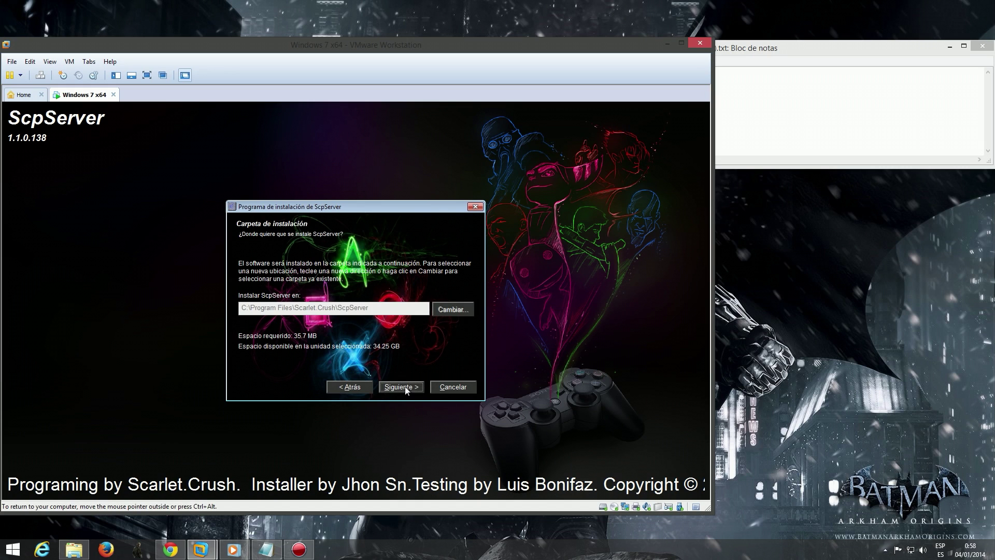
pyautogui.click(405, 387)
pyautogui.click(405, 386)
pyautogui.click(403, 387)
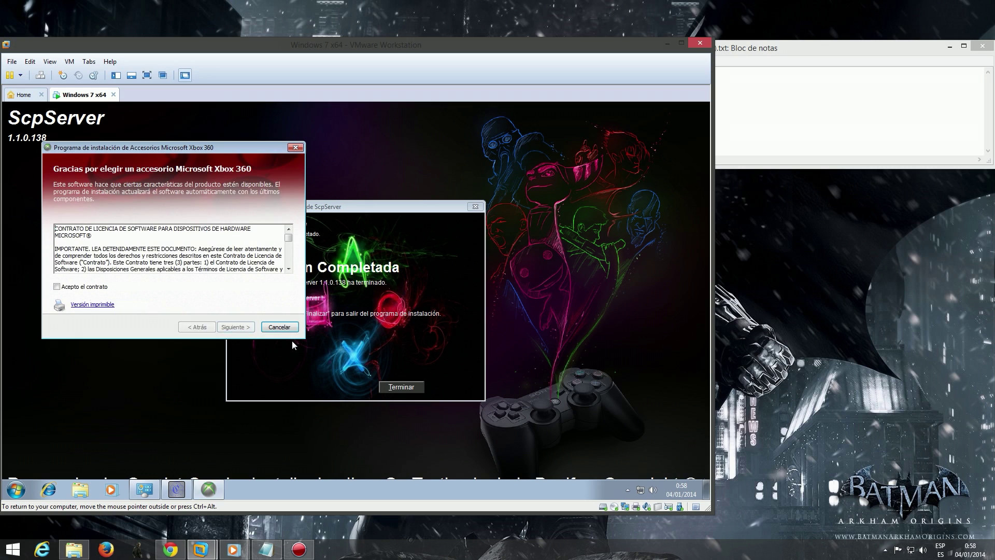
# Step: Accept the licence agreement, install the Accesorios Microsoft Xbox 360 software, and finish both installers
pyautogui.click(76, 287)
pyautogui.click(236, 327)
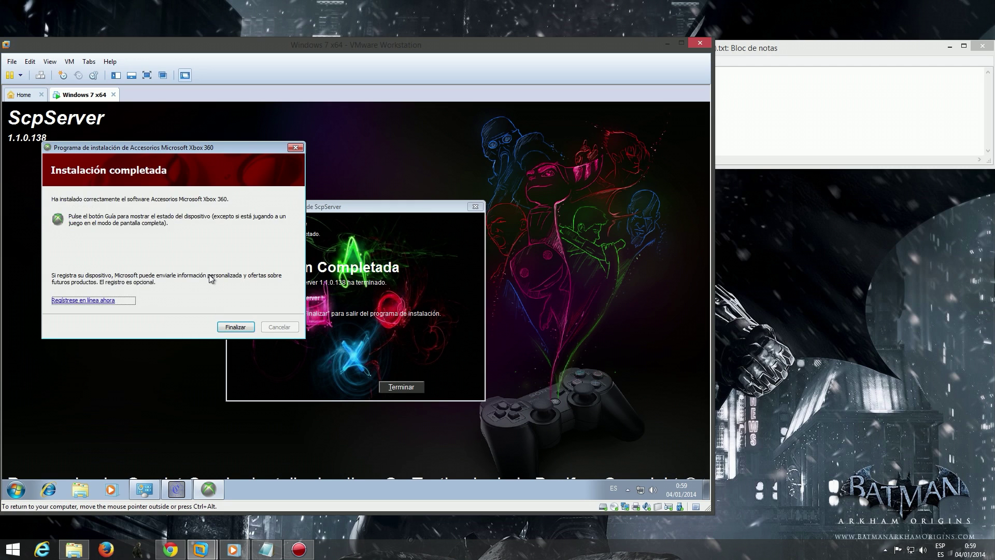
pyautogui.click(242, 327)
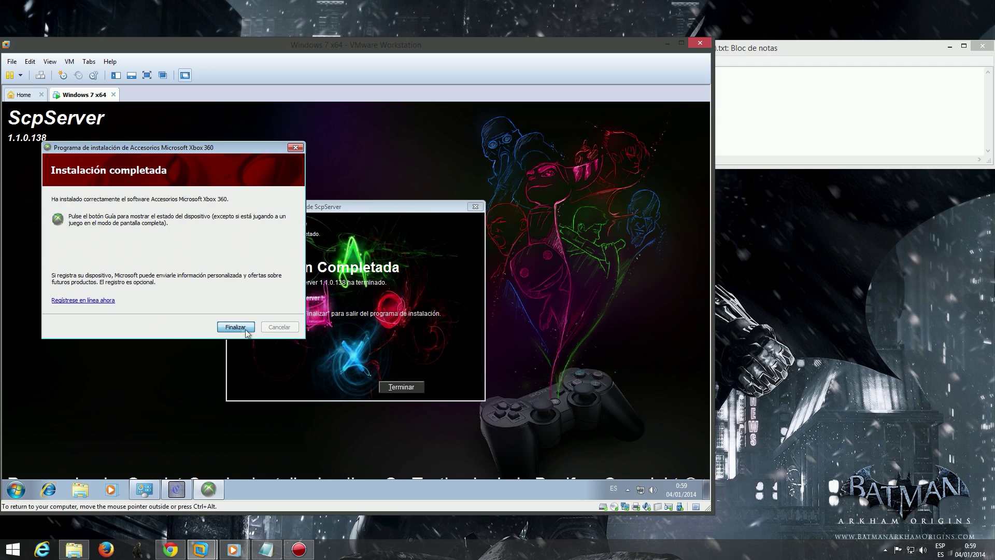
pyautogui.click(400, 386)
# Step: Move the ScpServer Setup icon away from the other desktop icons, toward the upper middle of the virtual machine's desktop
pyautogui.rightClick(277, 257)
pyautogui.click(299, 286)
pyautogui.moveTo(76, 118); pyautogui.dragTo(278, 124)
# Step: Run ScpDriver as administrator and install the drivers with Configure Service, Bluetooth Driver and Force Install enabled
pyautogui.click(23, 199)
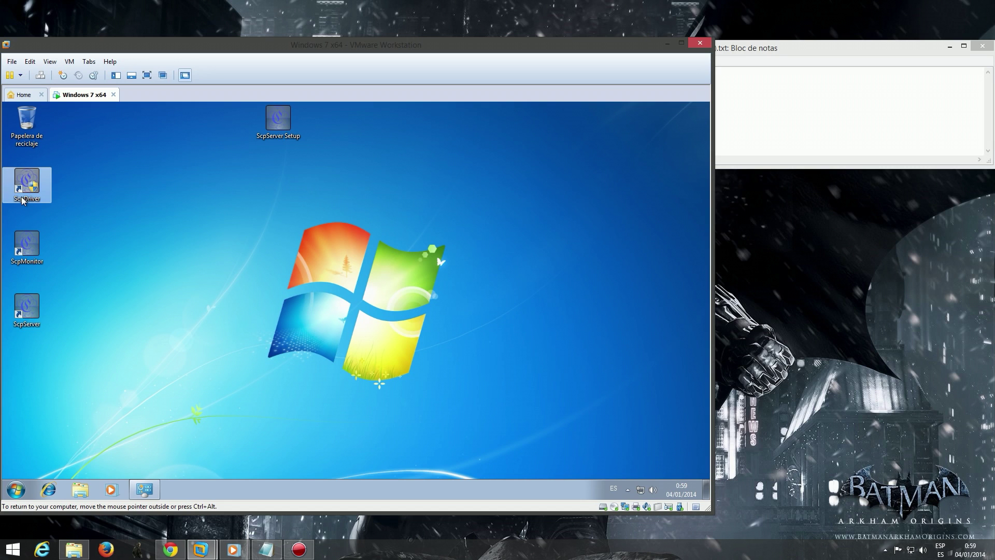
pyautogui.rightClick(31, 190)
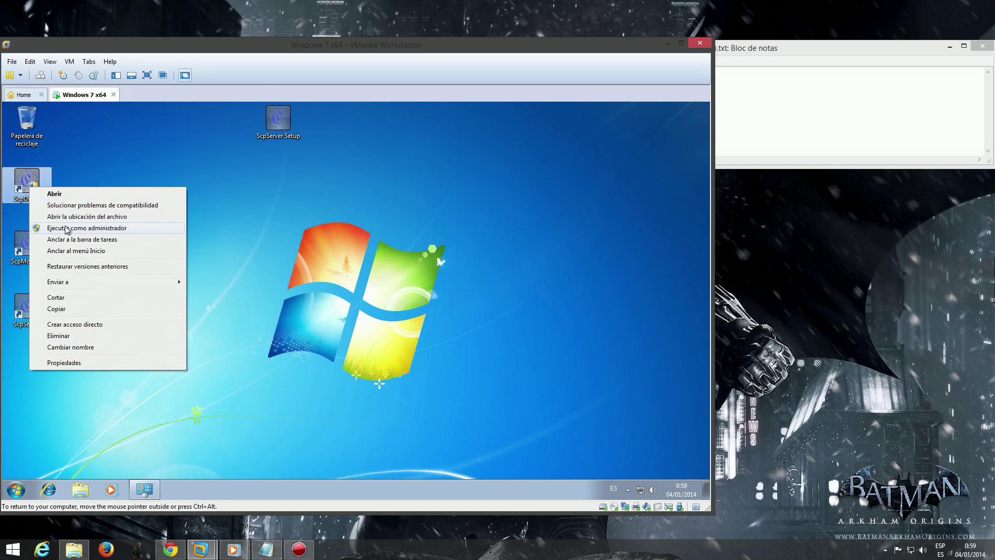
pyautogui.click(64, 226)
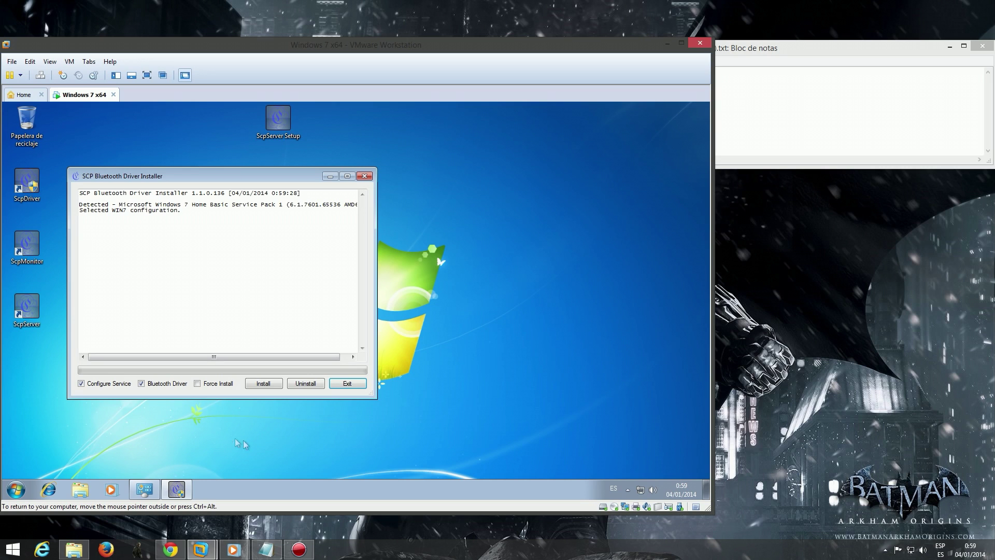
pyautogui.click(264, 384)
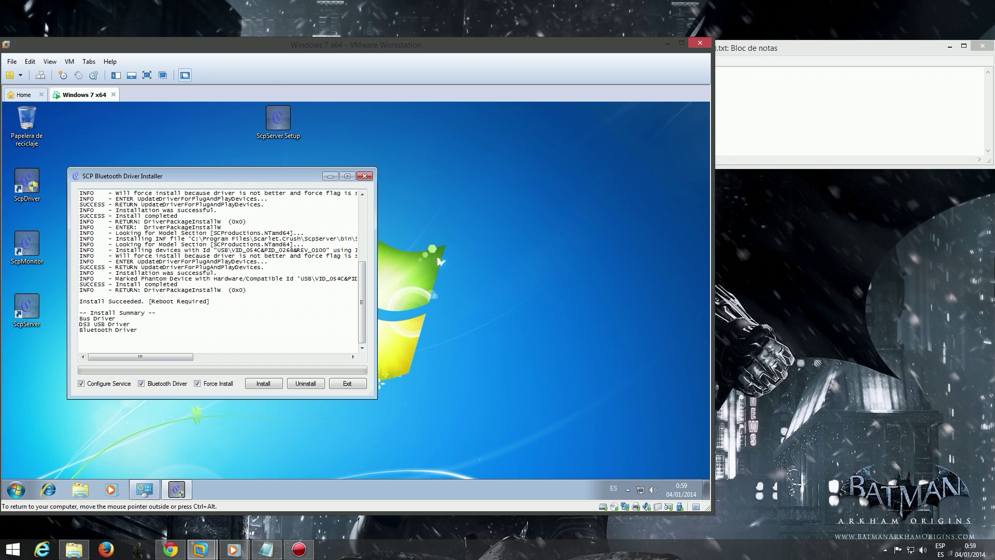
# Step: Highlight the drivers listed in the Install Summary and exit the SCP Bluetooth Driver Installer
pyautogui.moveTo(119, 324); pyautogui.dragTo(80, 318)
pyautogui.click(139, 330)
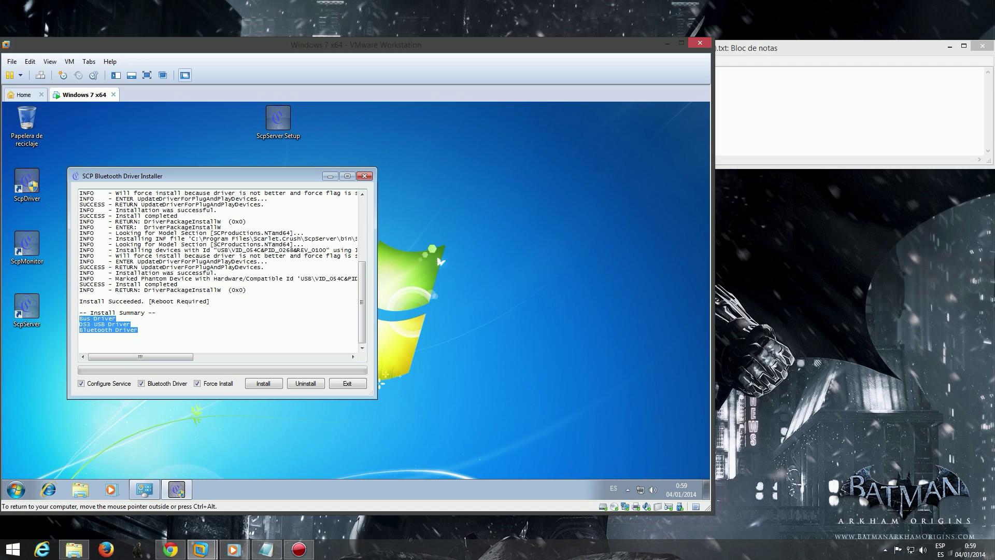
pyautogui.click(131, 324)
pyautogui.click(348, 385)
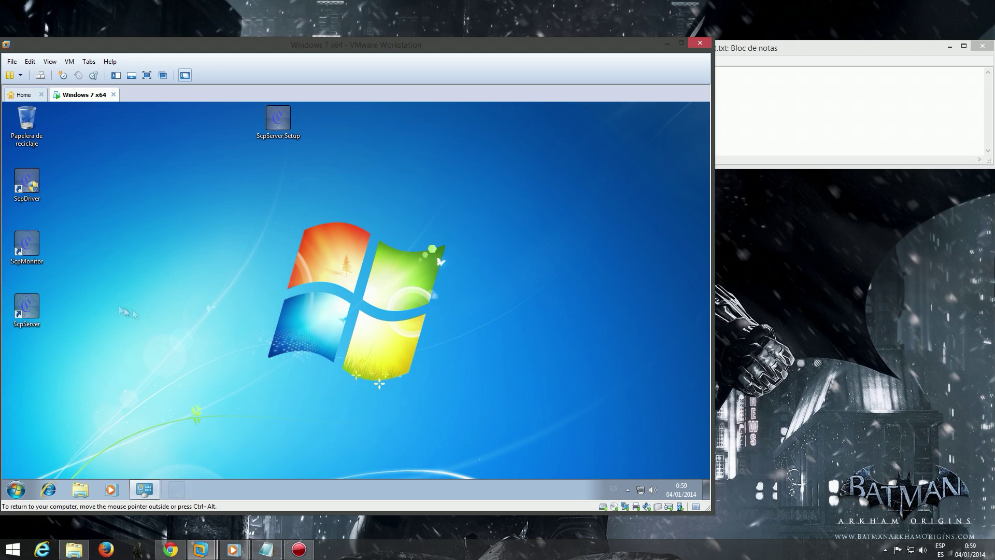
# Step: Start ScpServer from the desktop, move its window higher, and dismiss the controller driver notification
pyautogui.doubleClick(18, 309)
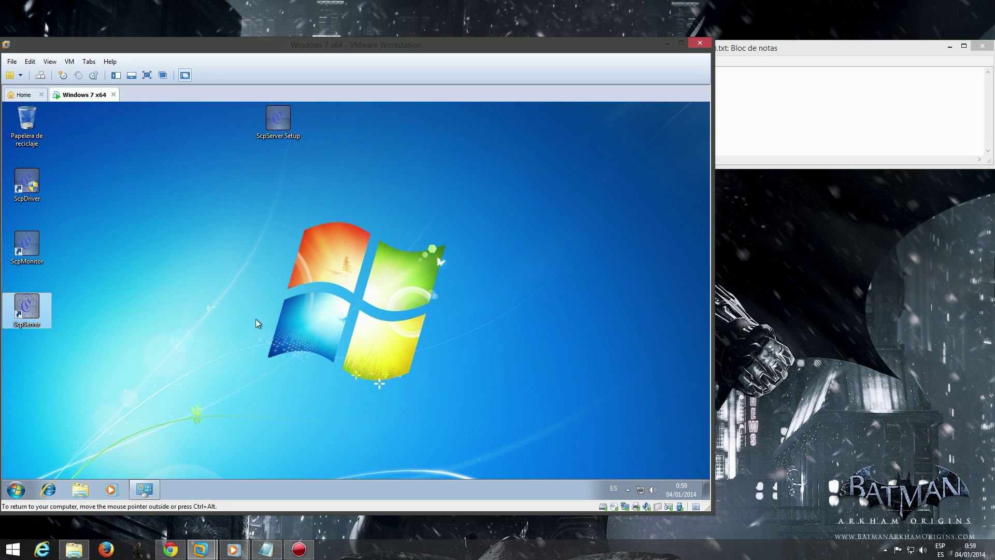
pyautogui.moveTo(296, 200); pyautogui.dragTo(294, 152)
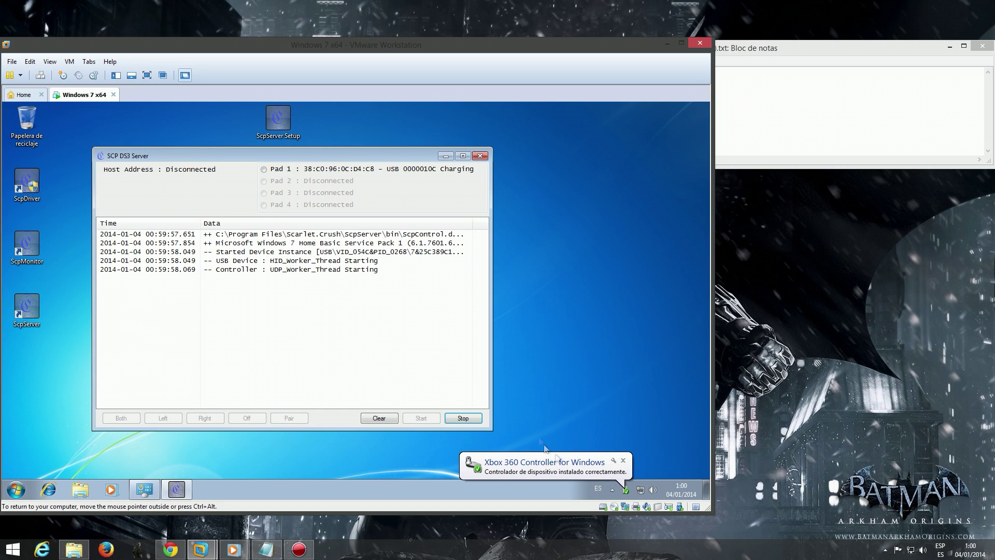
pyautogui.click(624, 461)
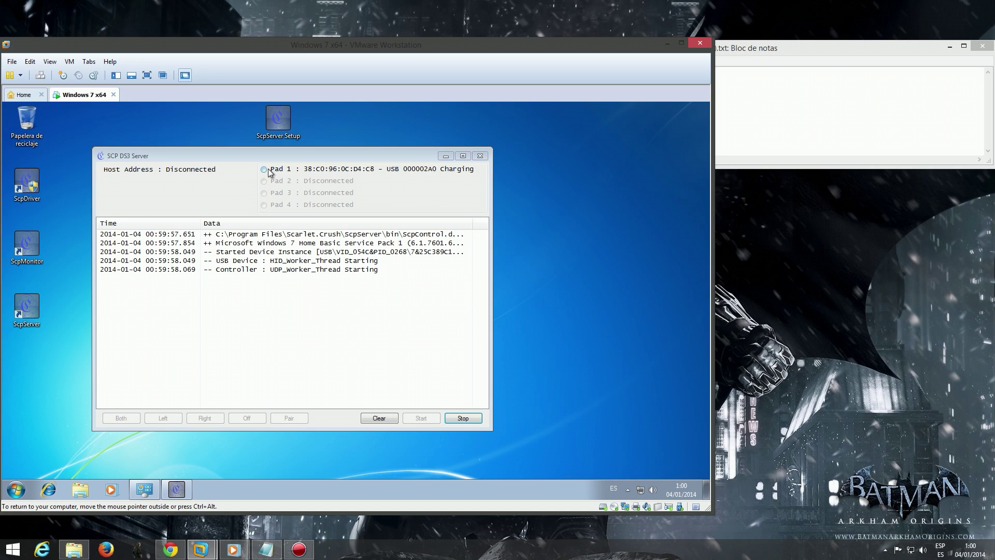
# Step: Write "LISTO SI NO TE SALE PAD 1 CONECTADO DEBES HACER LO SIGUIENTE" in the empty Bloc de notas note
pyautogui.click(744, 100)
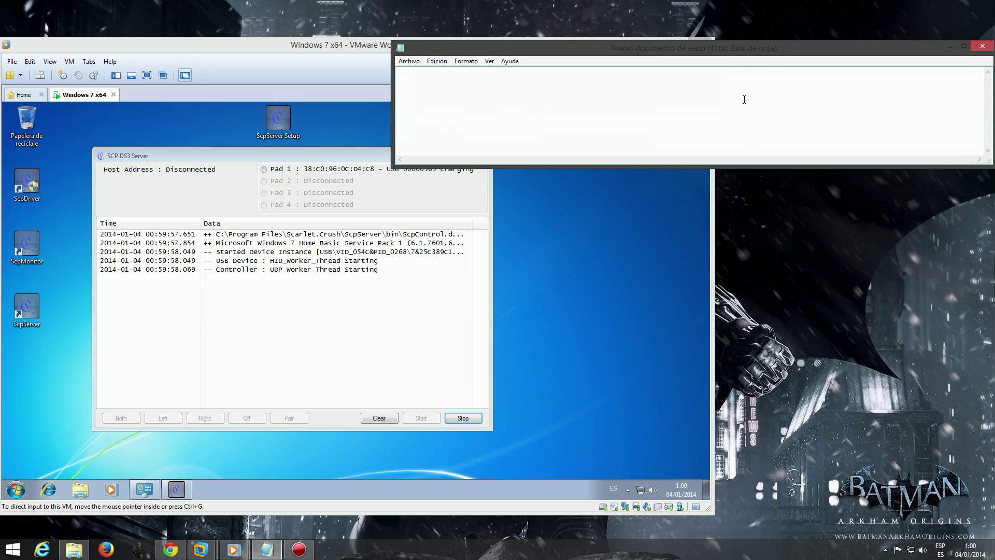
pyautogui.write('LISTO')
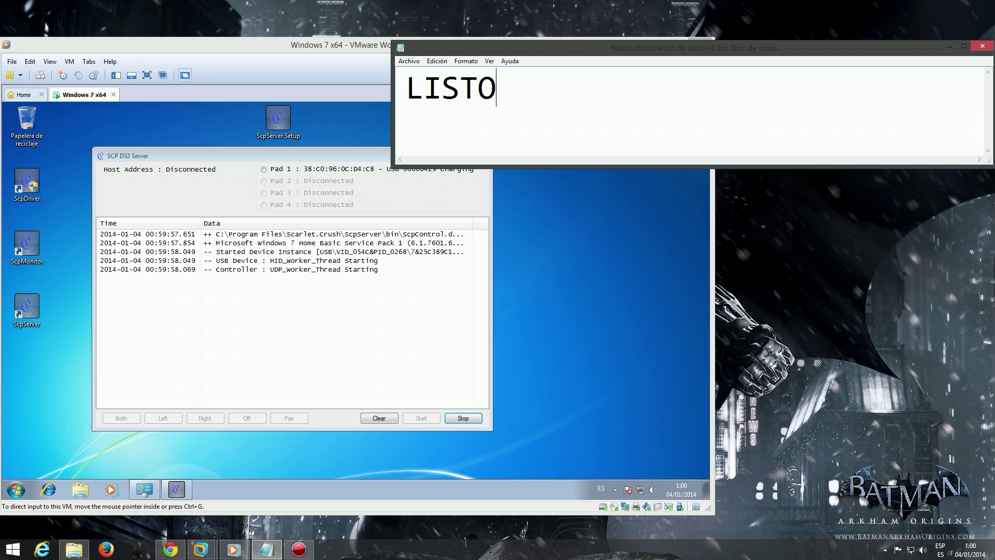
pyautogui.write(' SI NO TE')
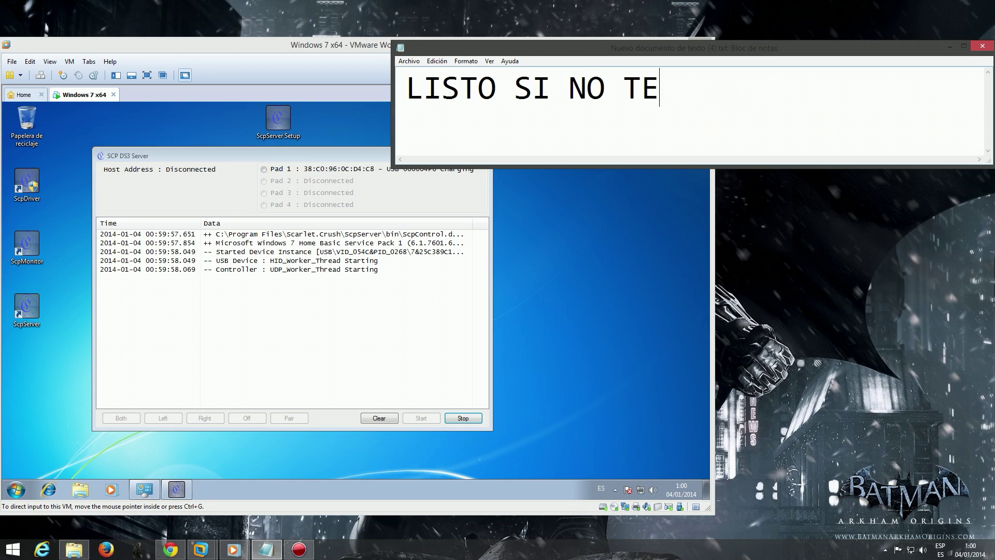
pyautogui.write(' SALE')
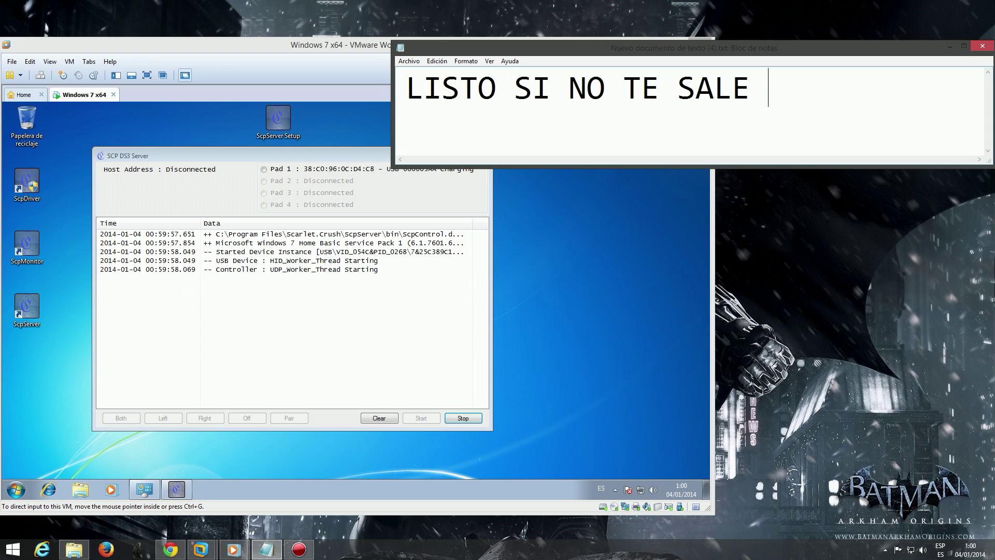
pyautogui.click(298, 164)
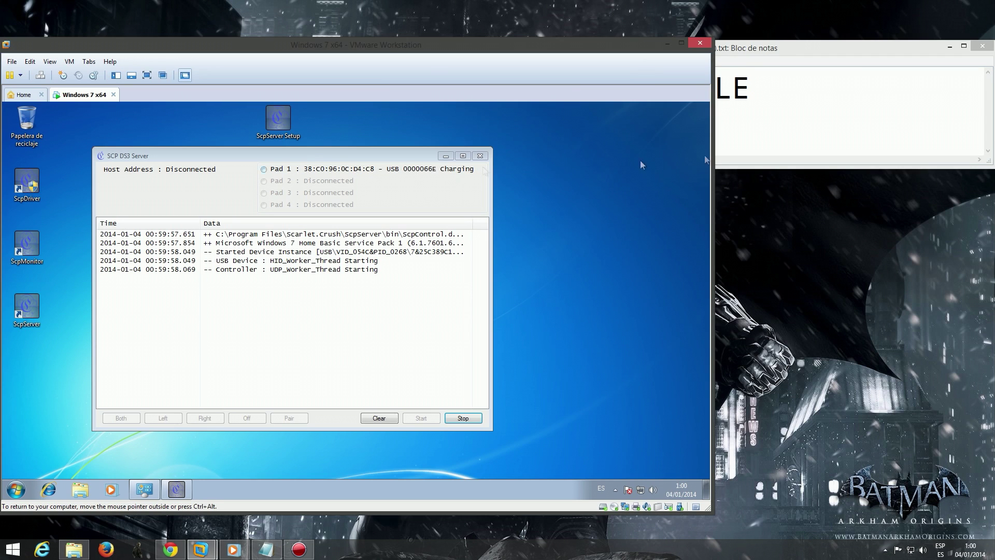
pyautogui.click(797, 86)
pyautogui.write('PAD')
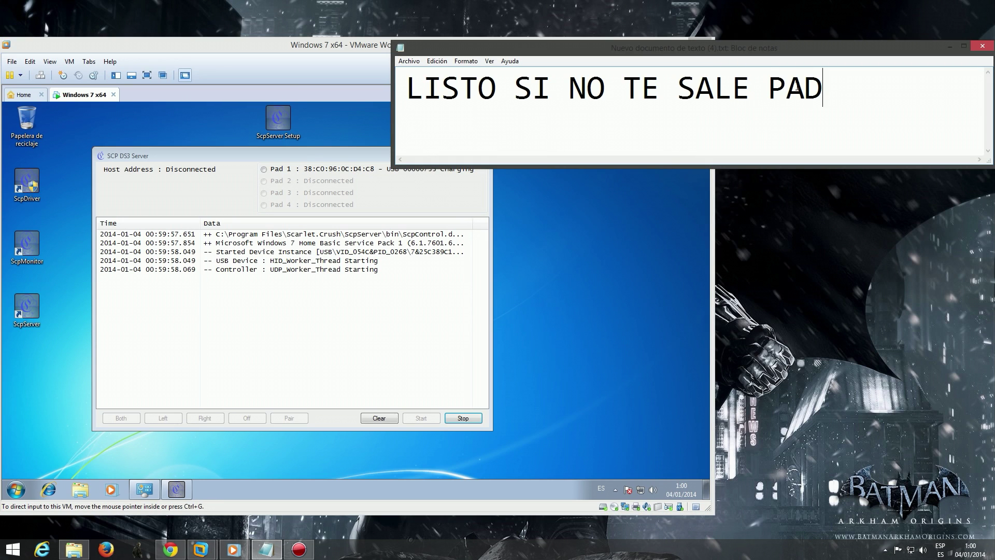
pyautogui.write(' 1 CON')
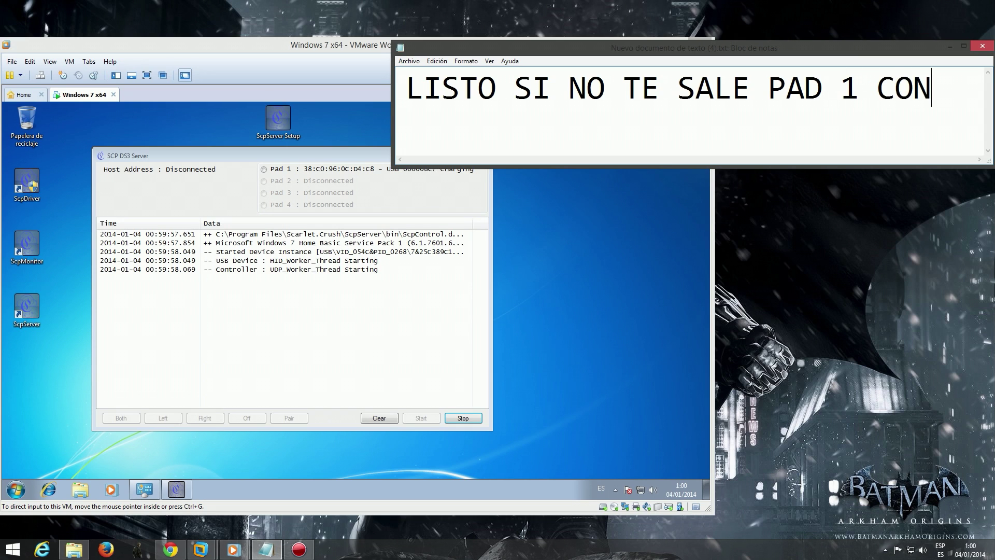
pyautogui.write('ECTADO DEBED')
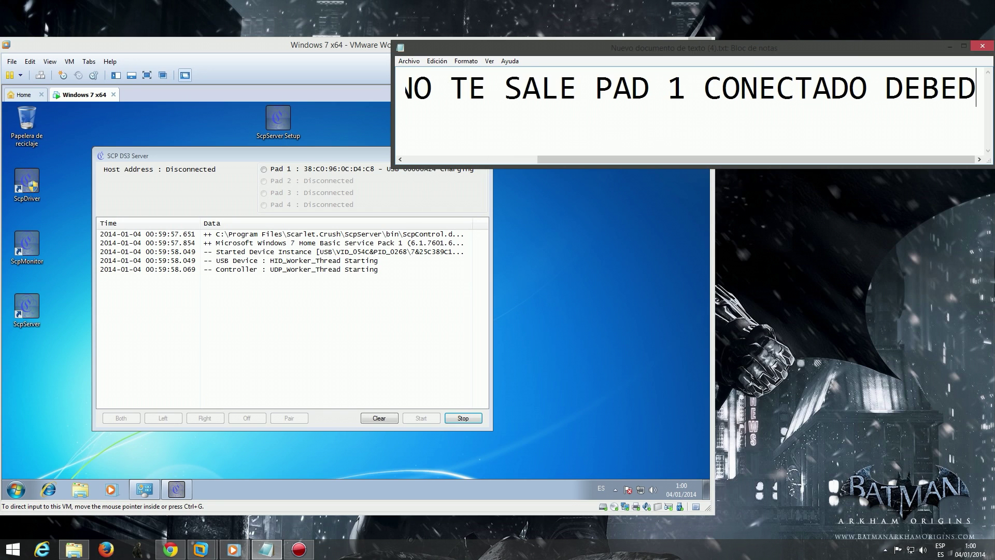
pyautogui.press('BackSpace')
pyautogui.write('S HACER')
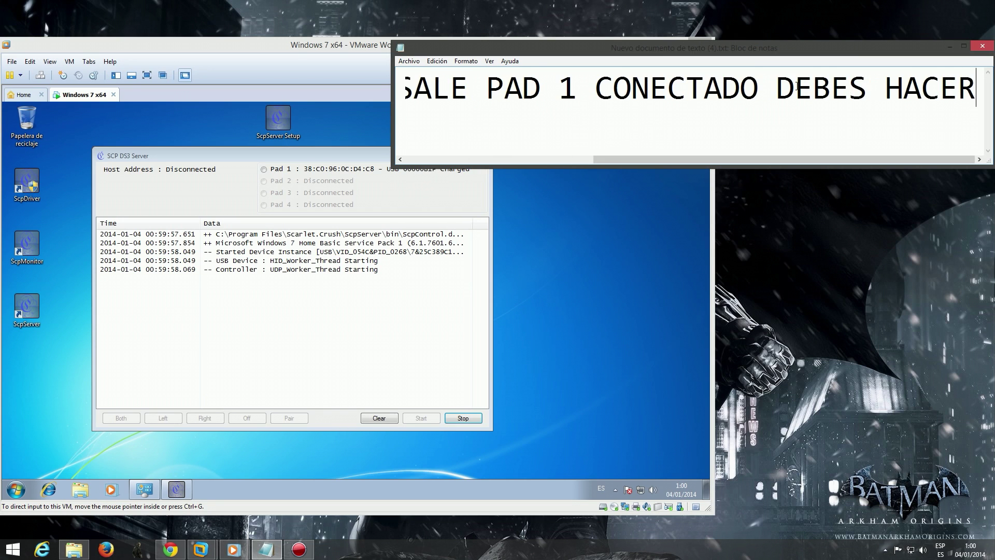
pyautogui.write(' LO SIGUIENTE')
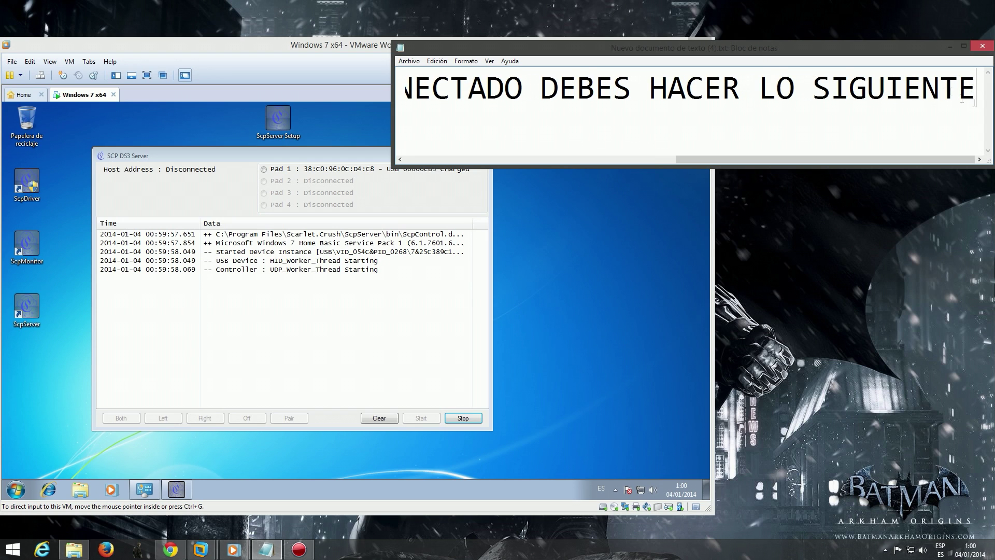
# Step: Clear the note's text and close the SCP DS3 Server window in the virtual machine
pyautogui.moveTo(928, 116); pyautogui.dragTo(321, 137)
pyautogui.press('BackSpace')
pyautogui.click(308, 317)
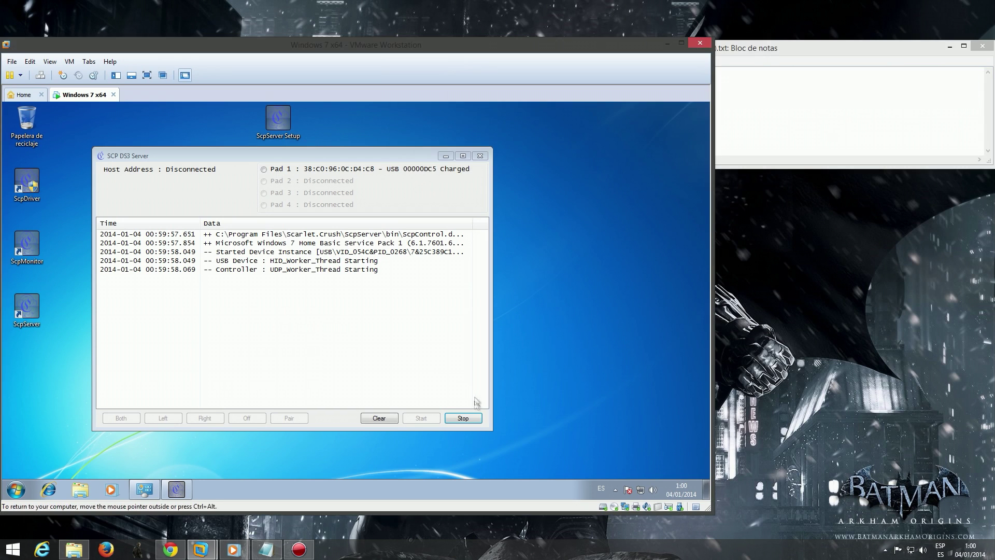
pyautogui.click(477, 156)
# Step: Open the Administrador de tareas in the virtual machine and look through the running processes sorted by name
pyautogui.rightClick(264, 487)
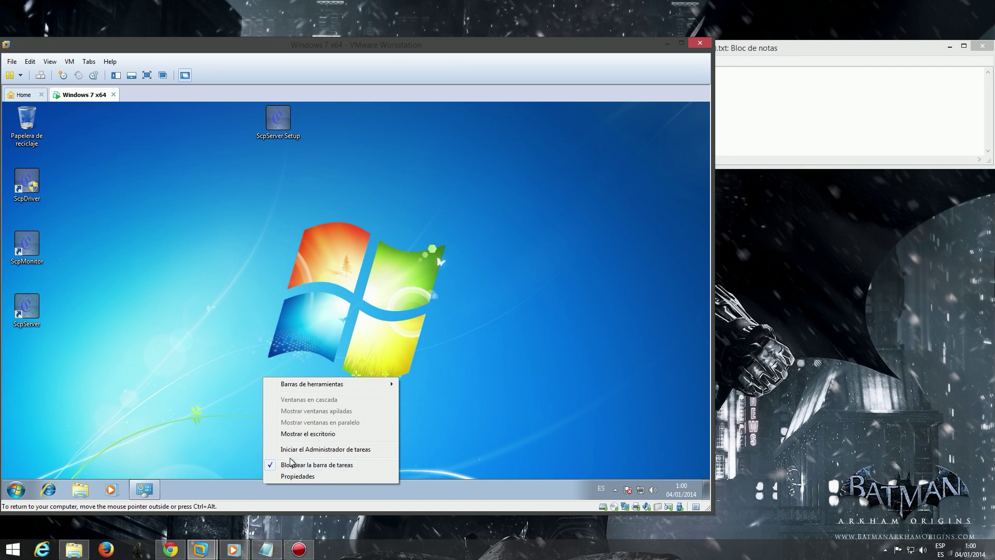
pyautogui.click(291, 450)
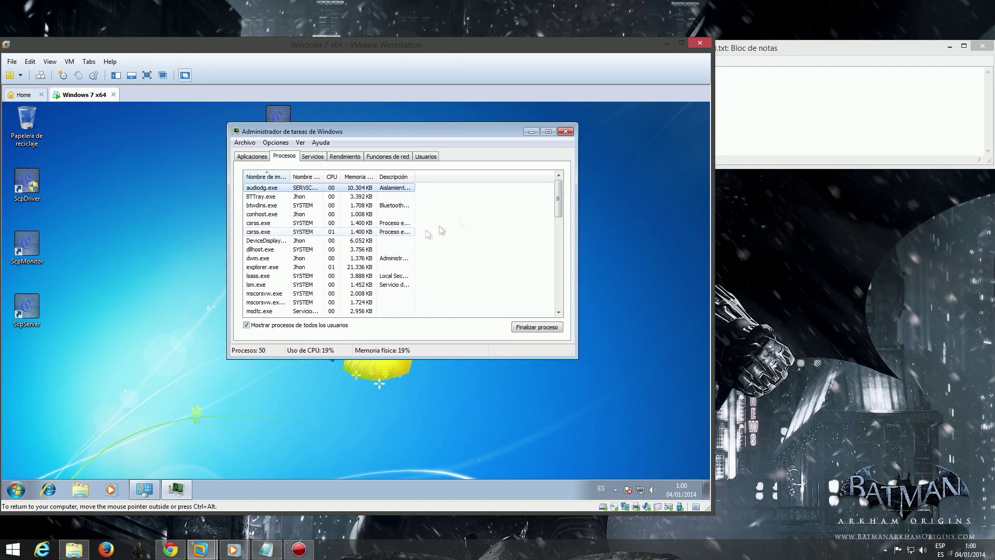
pyautogui.moveTo(558, 203); pyautogui.dragTo(548, 233)
pyautogui.click(280, 241)
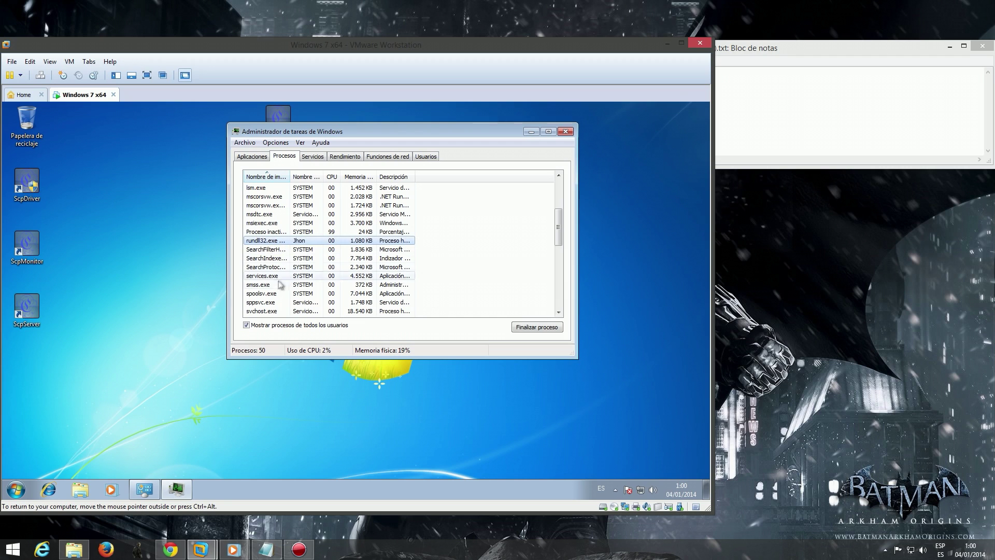
pyautogui.click(267, 251)
pyautogui.click(267, 294)
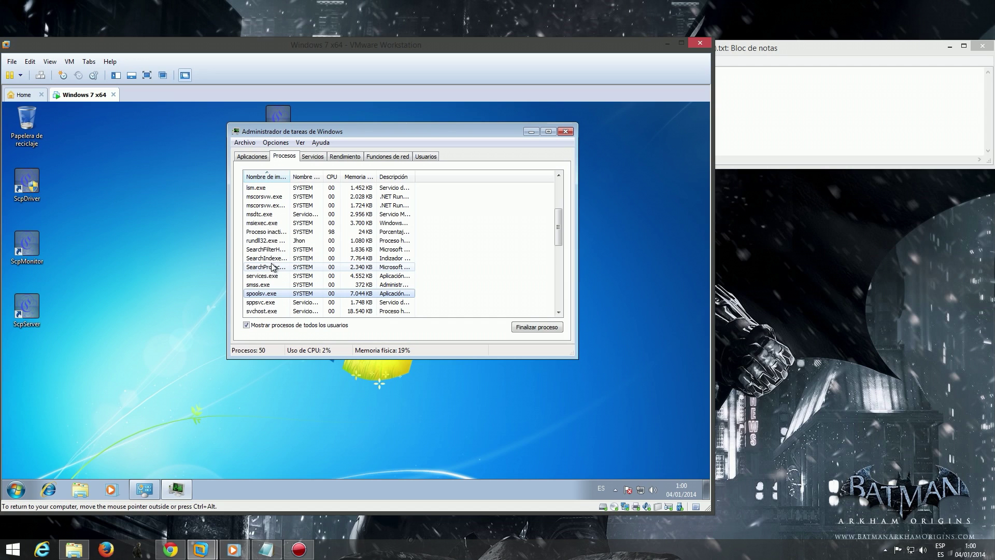
pyautogui.click(269, 178)
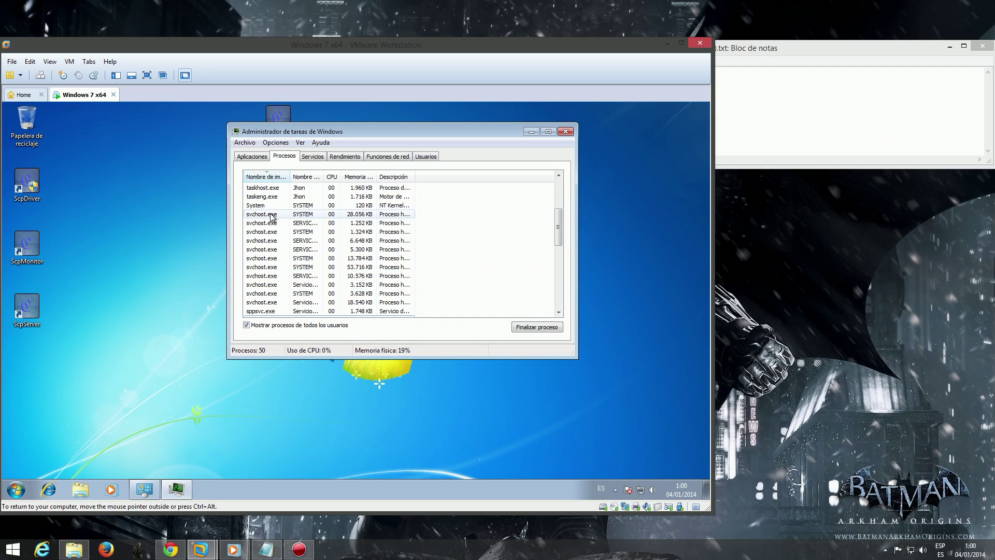
pyautogui.click(267, 177)
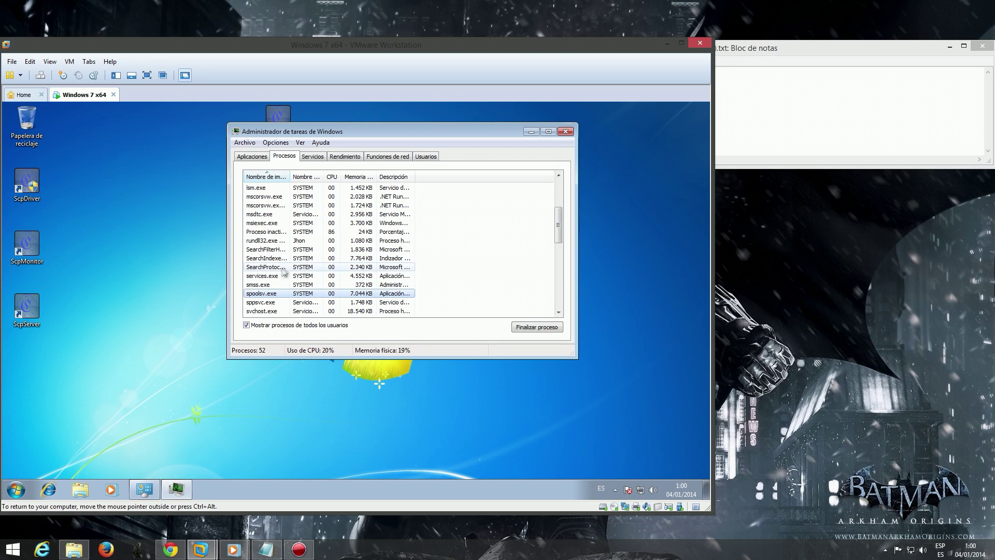
pyautogui.click(267, 252)
pyautogui.click(267, 253)
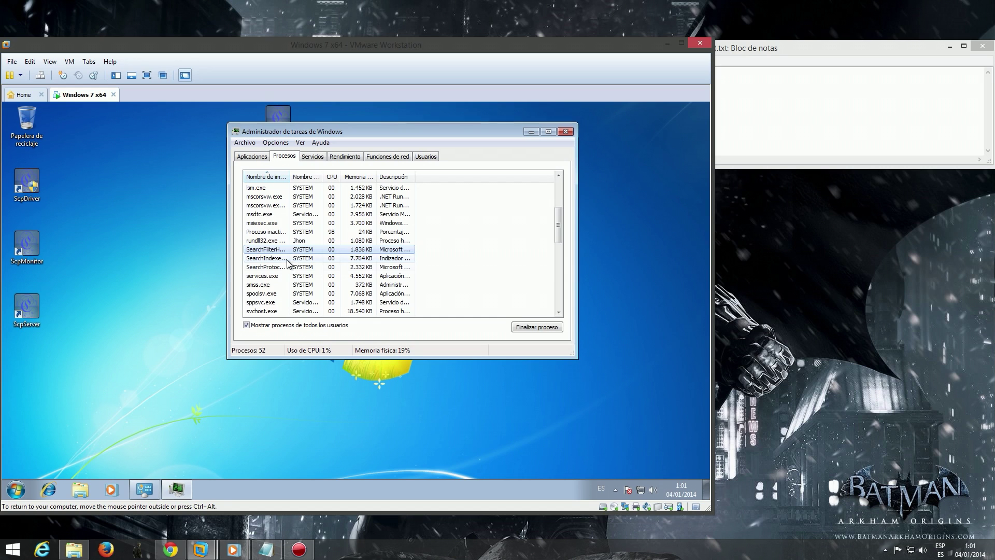
pyautogui.scroll(-1, 289, 266)
pyautogui.scroll(-3, 292, 270)
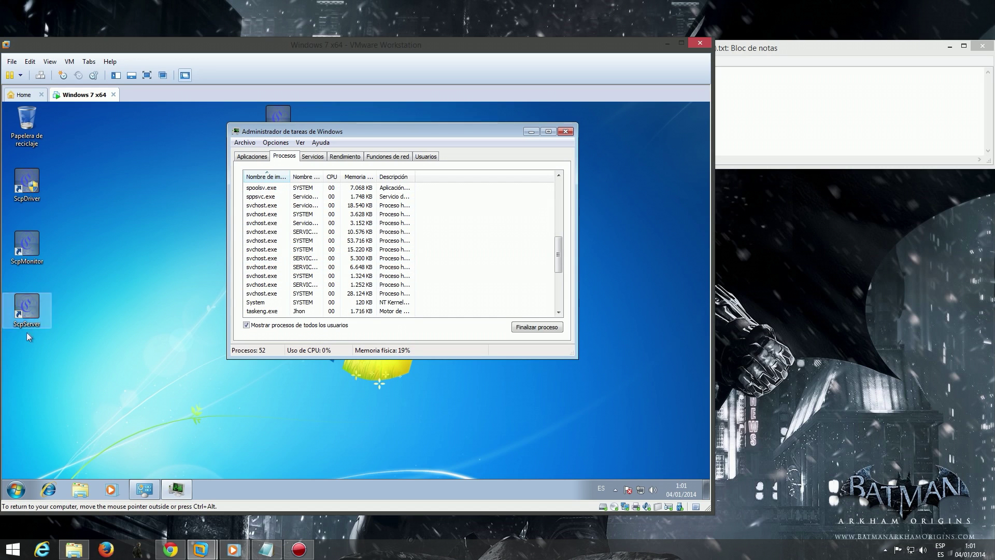
# Step: Start ScpServer, locate its ScpServer.exe process in the Administrador de tareas, and close the SCP DS3 Server window
pyautogui.doubleClick(30, 310)
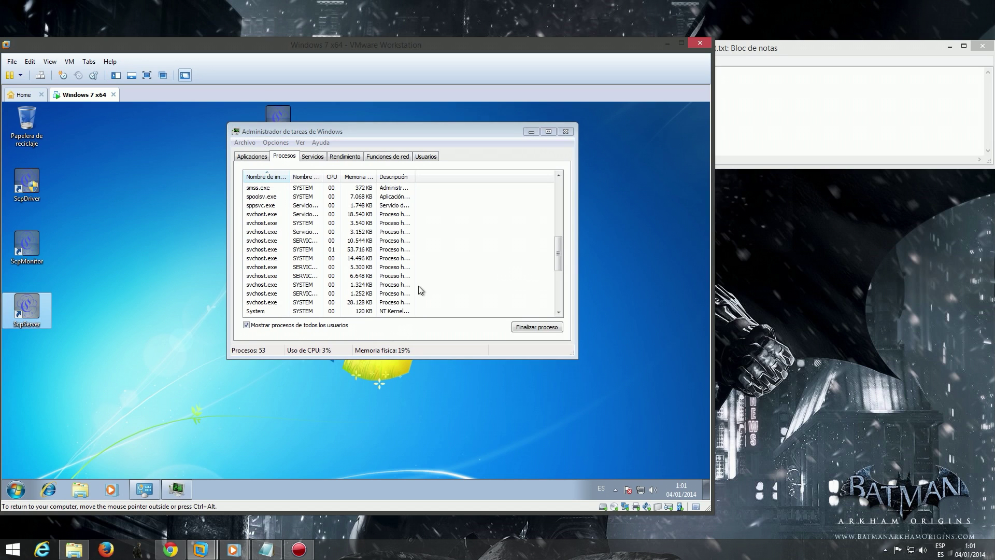
pyautogui.click(513, 280)
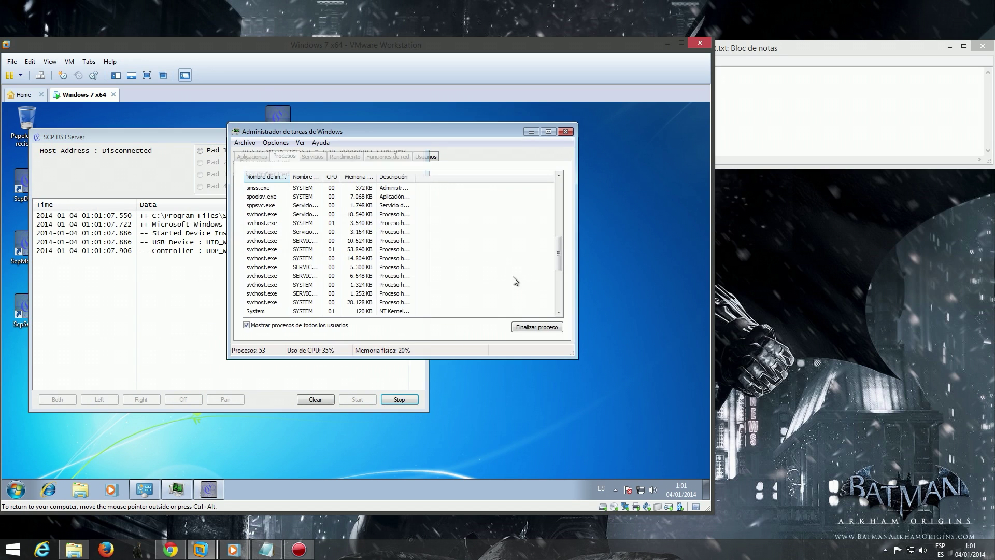
pyautogui.scroll(4, 346, 283)
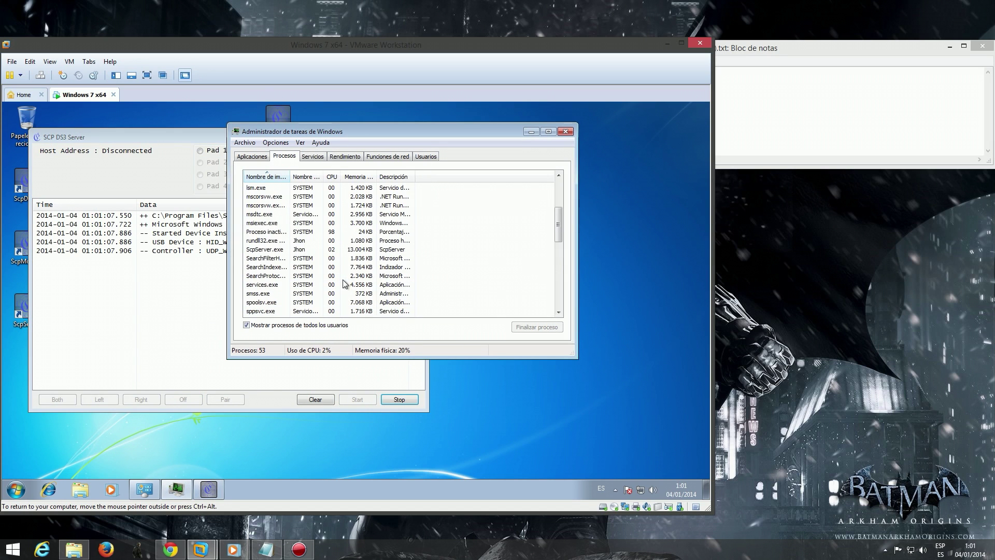
pyautogui.click(280, 249)
pyautogui.click(182, 311)
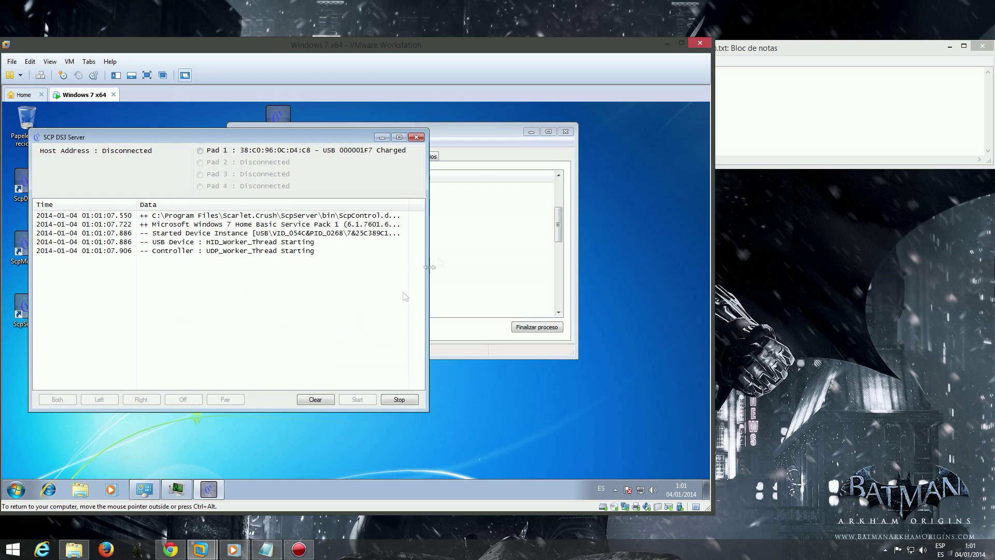
pyautogui.click(417, 138)
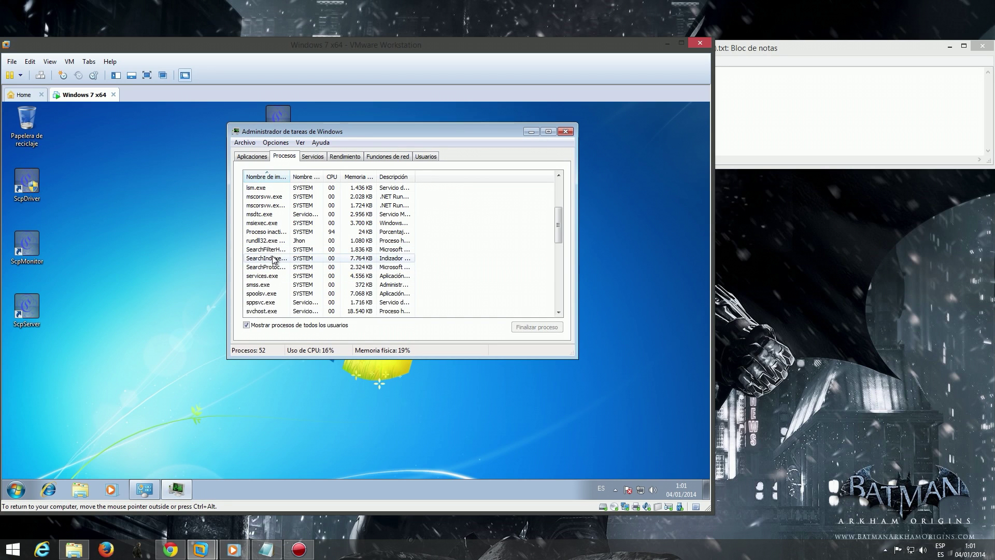
# Step: Start ScpServer again and widen the Nombre de imagen column in the process list
pyautogui.click(27, 320)
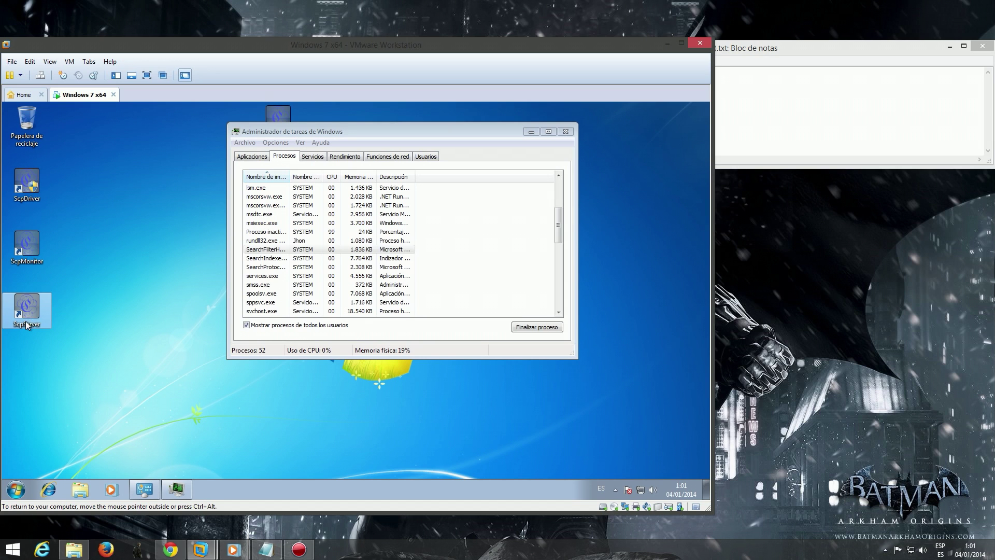
pyautogui.doubleClick(27, 320)
pyautogui.click(496, 282)
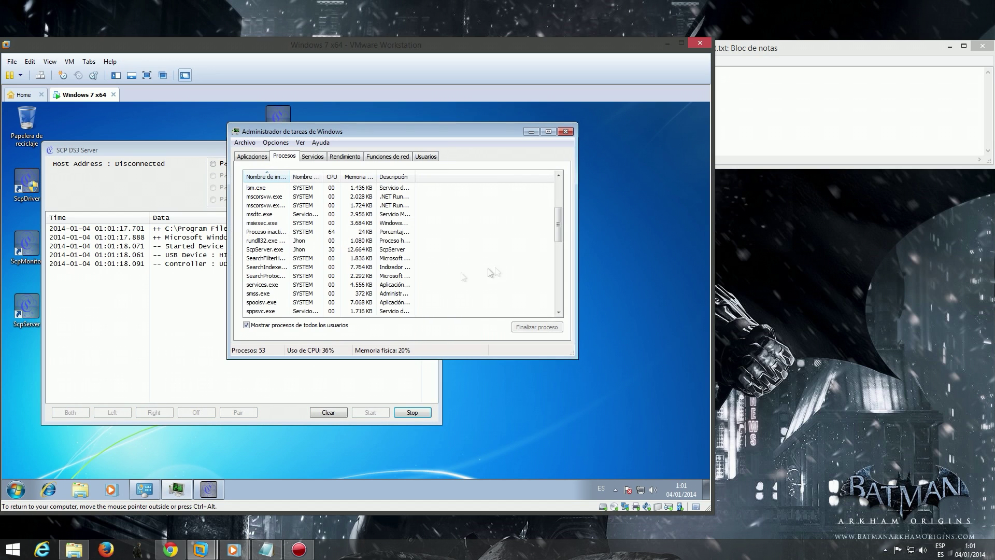
pyautogui.moveTo(289, 177); pyautogui.dragTo(353, 188)
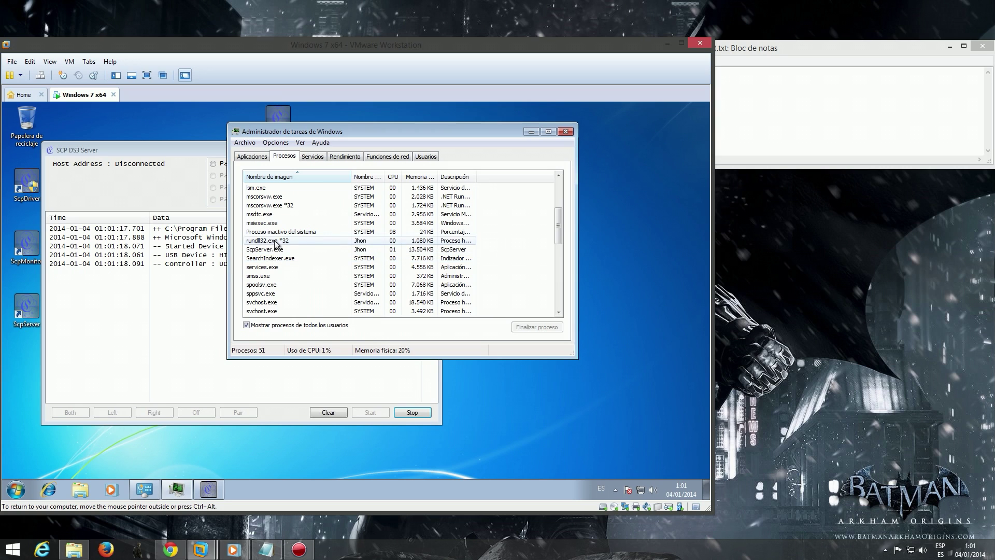
# Step: End the ScpServer.exe process and run ScpServer from the desktop as administrator
pyautogui.click(262, 250)
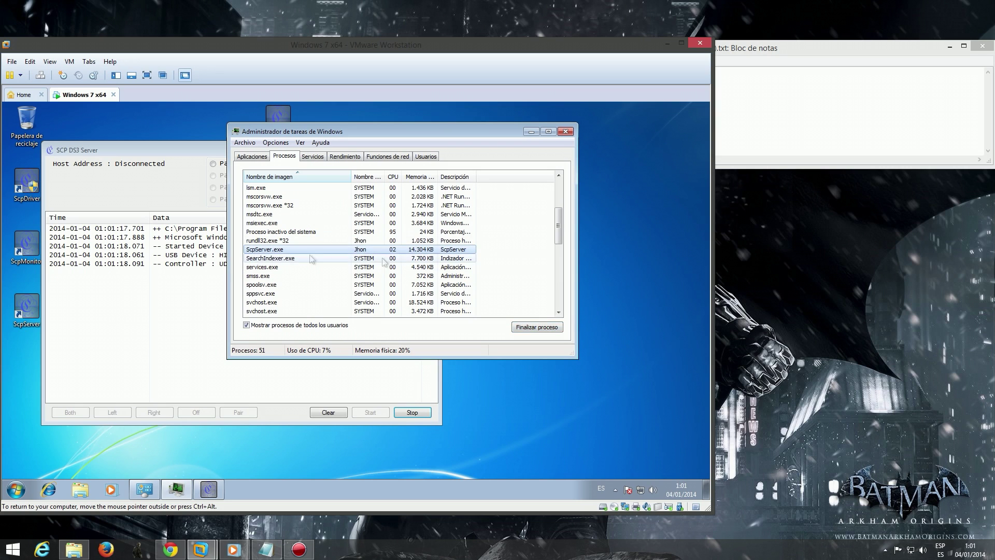
pyautogui.click(539, 325)
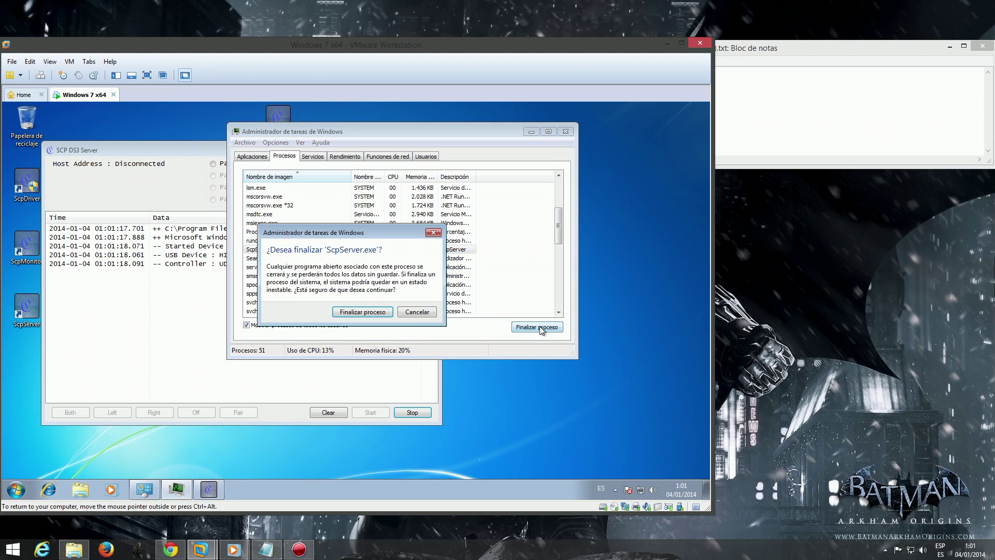
pyautogui.click(374, 314)
pyautogui.rightClick(33, 315)
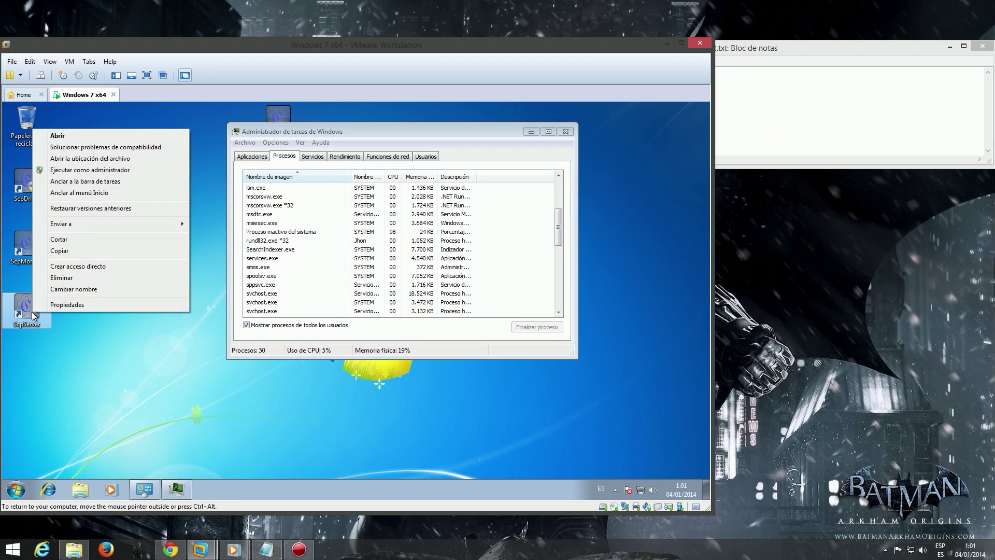
pyautogui.click(76, 170)
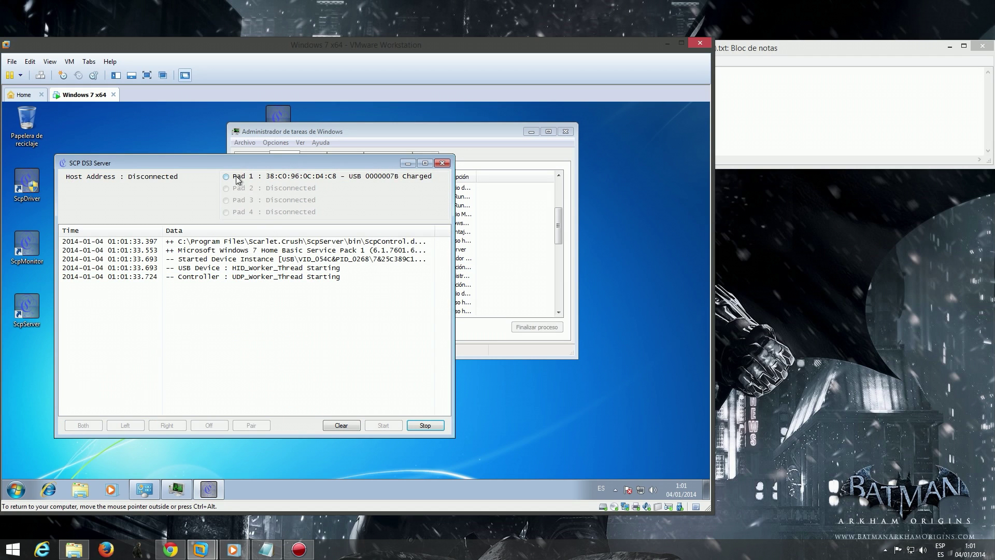
# Step: Write "Y ASI YA TE RECONOCE EL CONTROL" in the empty Bloc de notas note
pyautogui.click(774, 104)
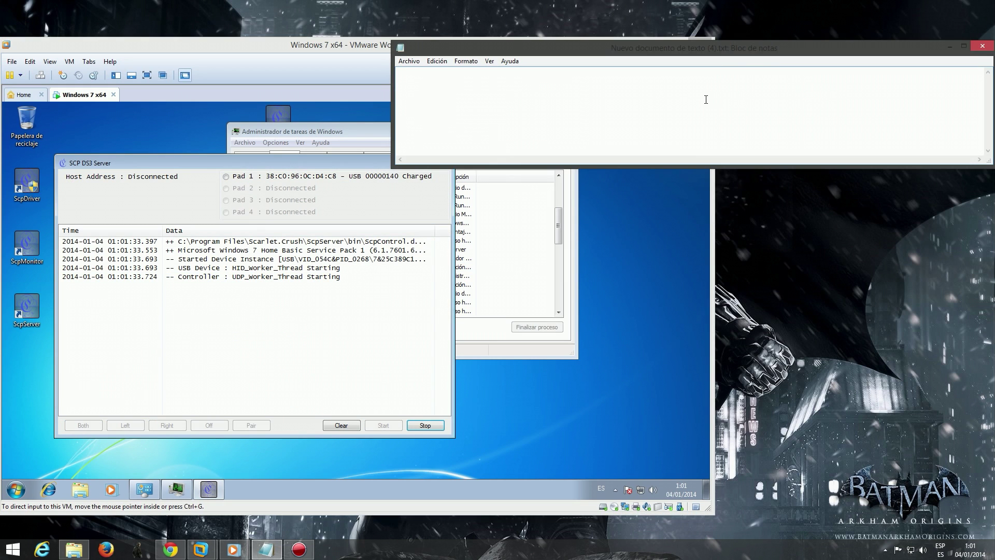
pyautogui.write('Y ASI Y')
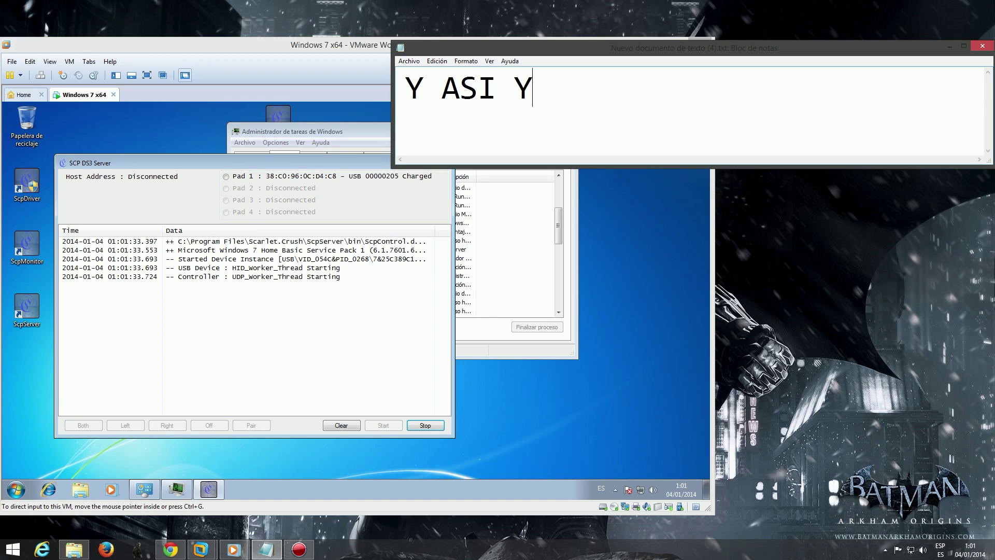
pyautogui.write('A TE RECO')
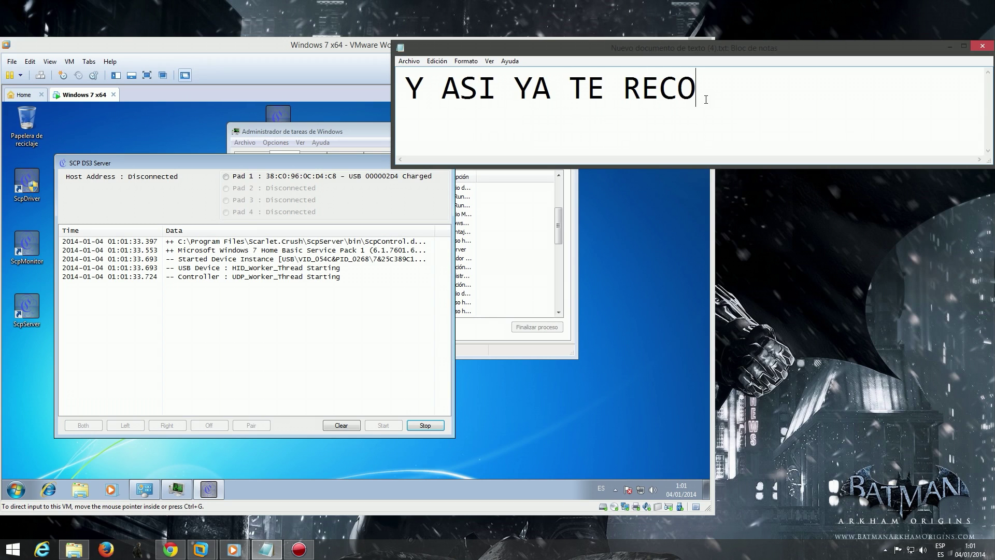
pyautogui.write('NOCE EL ')
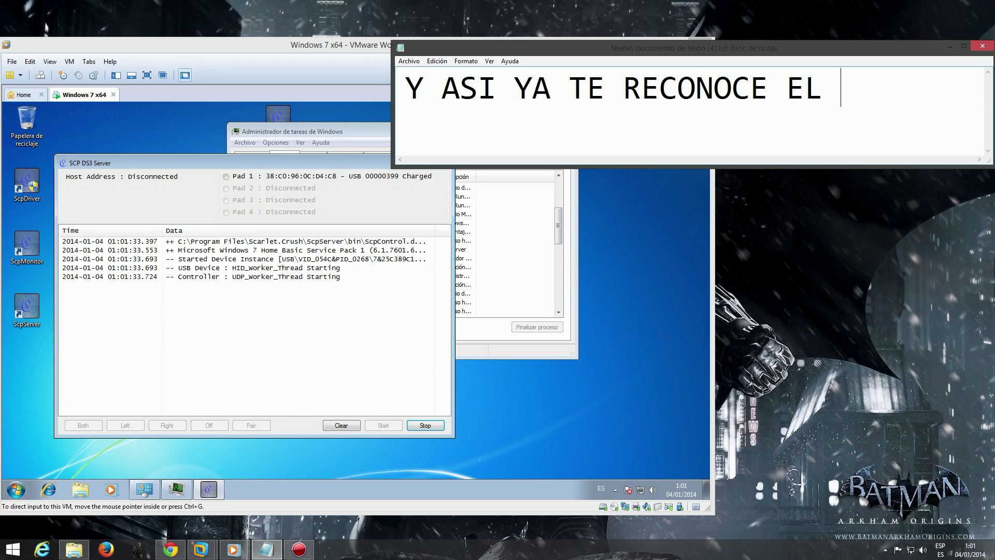
pyautogui.write('CONTROL')
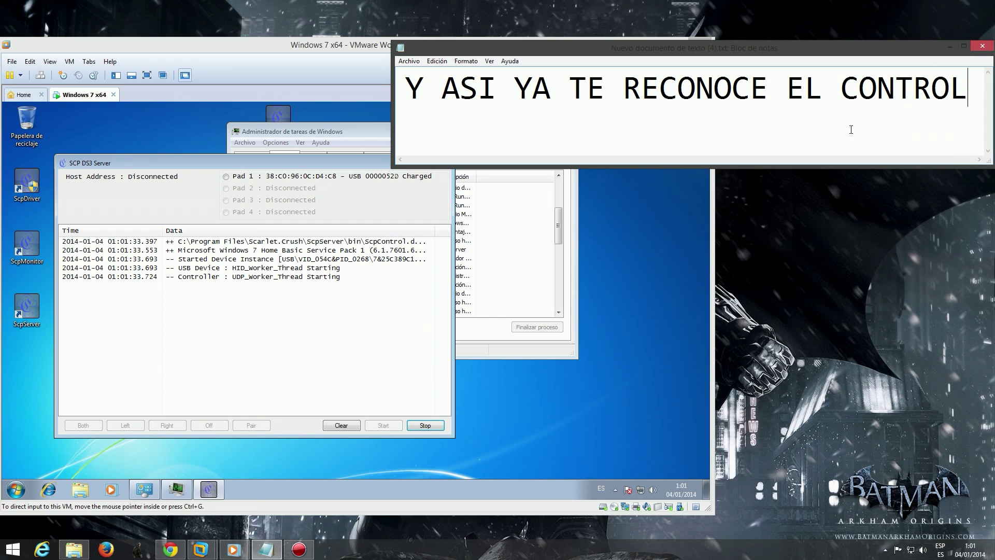
# Step: Select the note's text, and close the SCP DS3 Server window and the Administrador de tareas in the virtual machine
pyautogui.moveTo(962, 89); pyautogui.dragTo(399, 95)
pyautogui.click(399, 95)
pyautogui.click(318, 165)
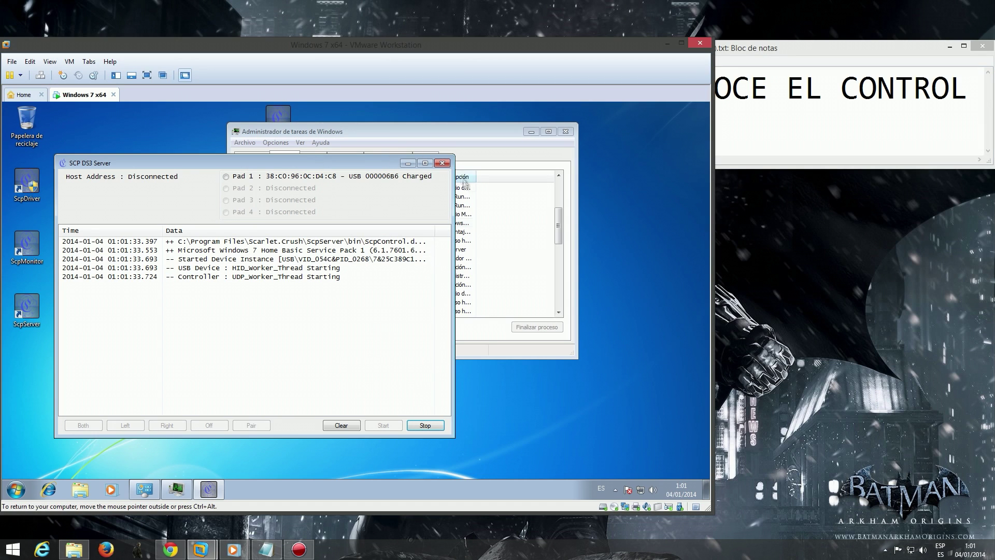
pyautogui.click(443, 164)
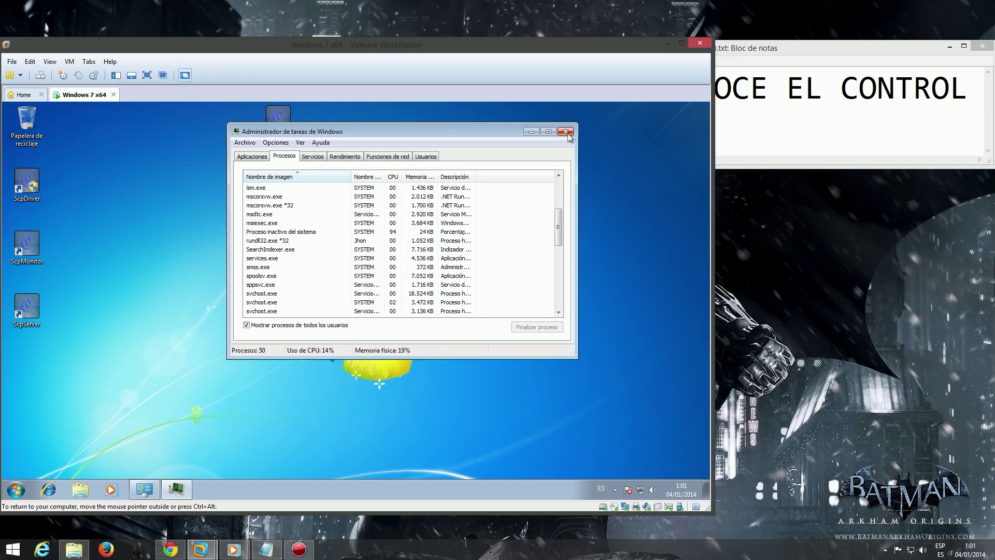
pyautogui.click(567, 132)
# Step: Open ScpDriver from the virtual machine's desktop and clear the text of the Bloc de notas note
pyautogui.doubleClick(27, 182)
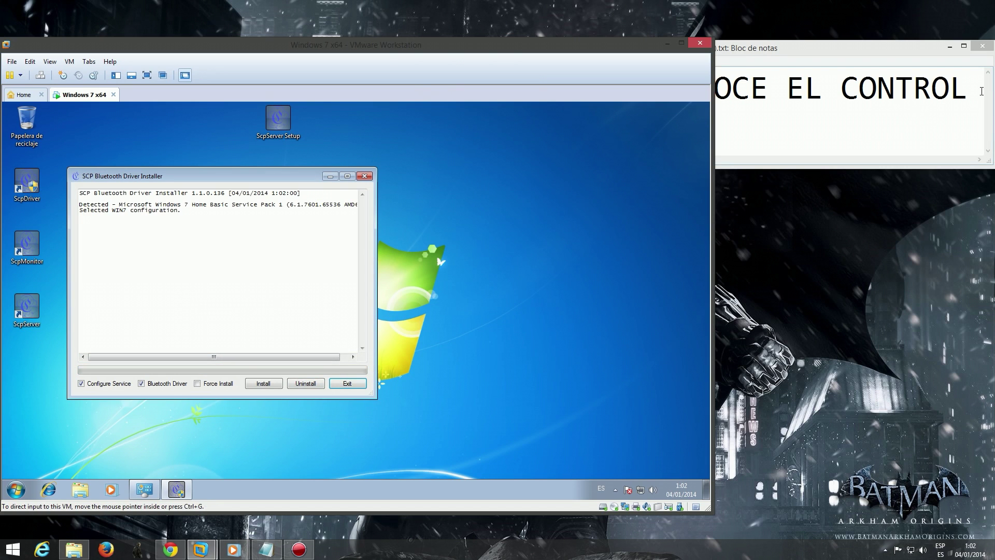
pyautogui.hotkey('alt', 'Tab')
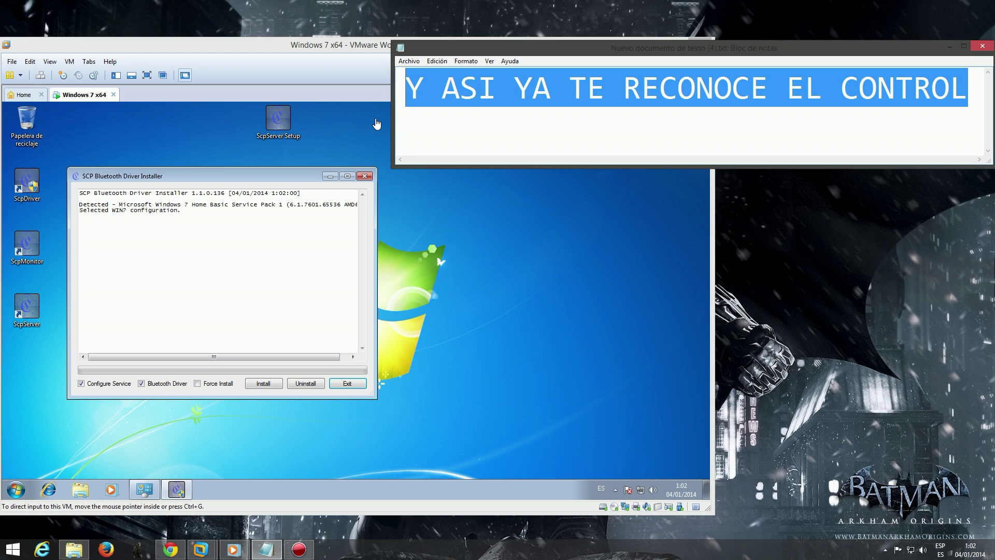
pyautogui.press('Delete')
# Step: Install the SCP drivers with Force Install enabled and close the driver installer
pyautogui.click(279, 405)
pyautogui.click(197, 383)
pyautogui.click(262, 383)
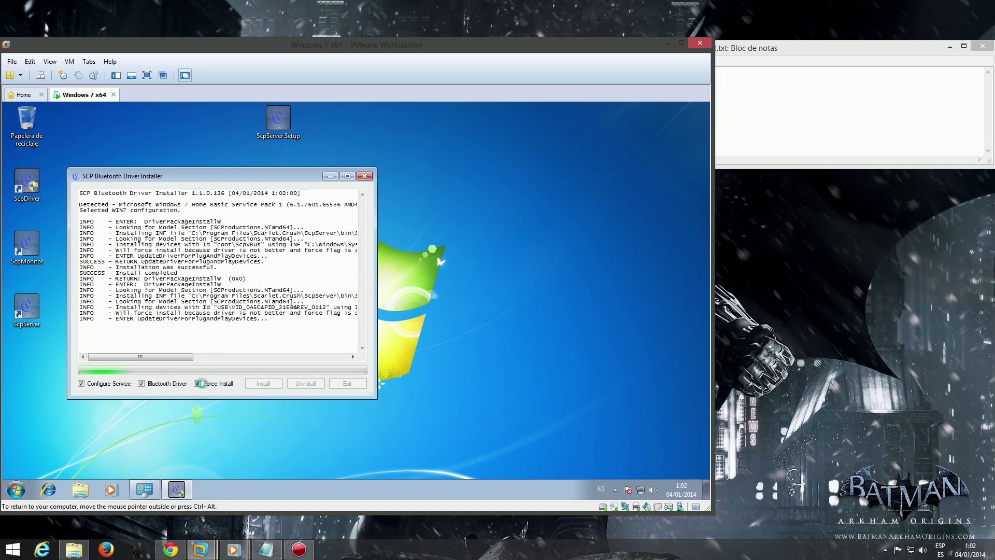
pyautogui.click(365, 176)
# Step: Run ScpDriver as administrator, uninstall the SCP drivers with Force Install enabled, and exit the installer
pyautogui.rightClick(40, 183)
pyautogui.click(78, 223)
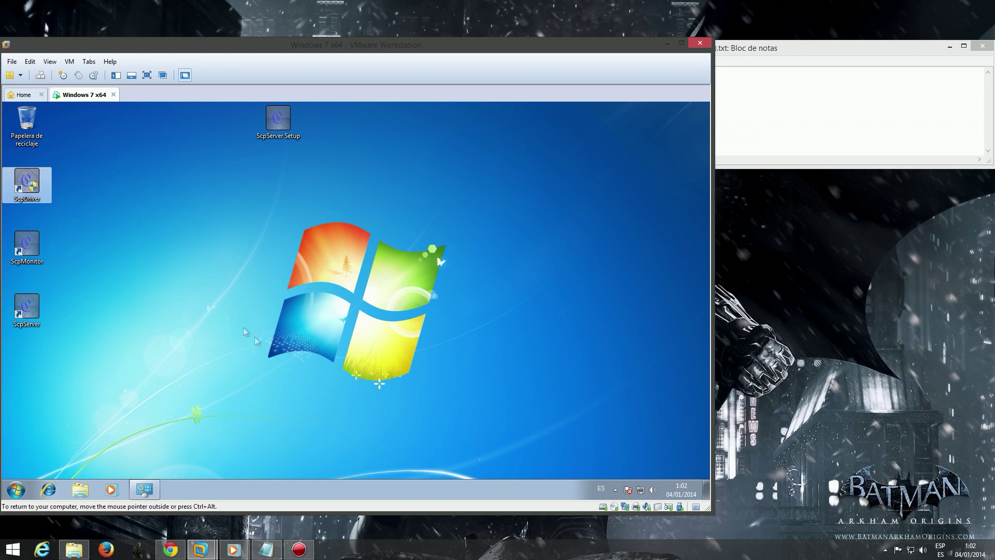
pyautogui.click(324, 397)
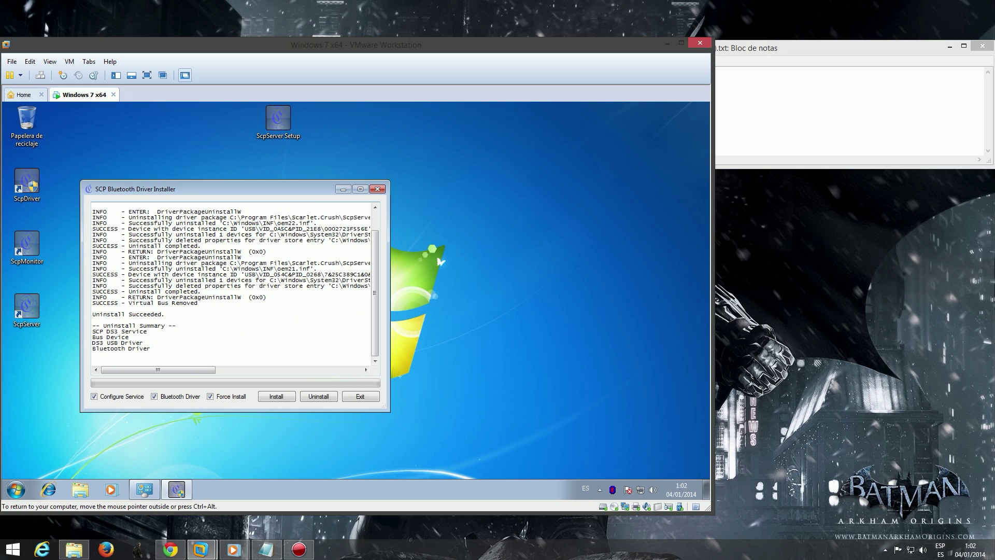
pyautogui.click(349, 396)
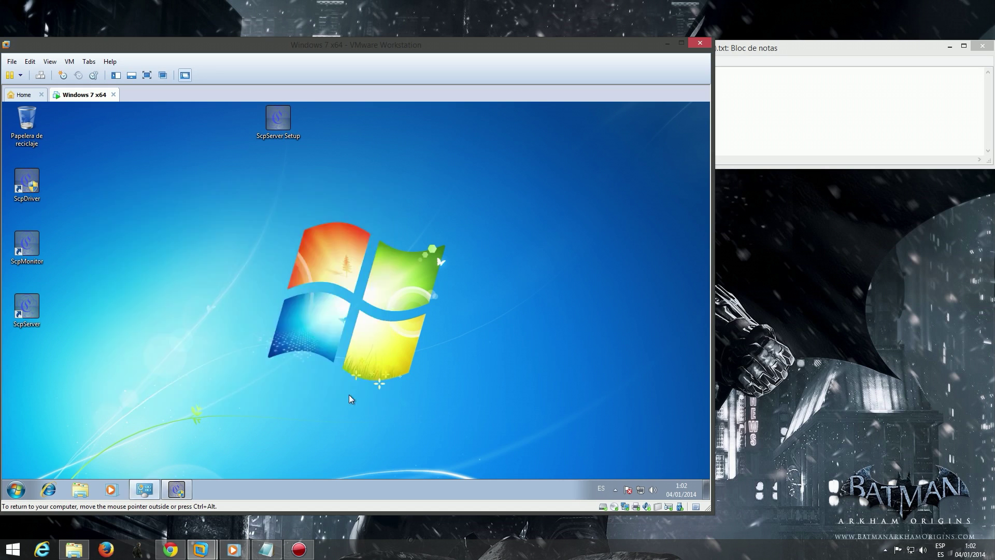
# Step: Run ScpDriver as administrator again, reinstall the drivers with Configure Service, Bluetooth Driver and Force Install enabled, and exit the installer
pyautogui.rightClick(27, 182)
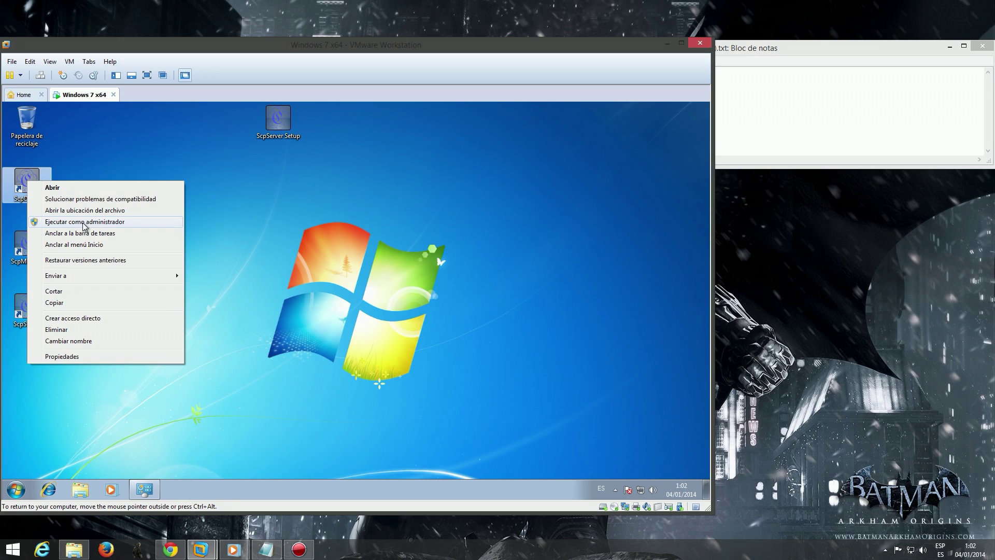
pyautogui.click(83, 223)
pyautogui.rightClick(65, 249)
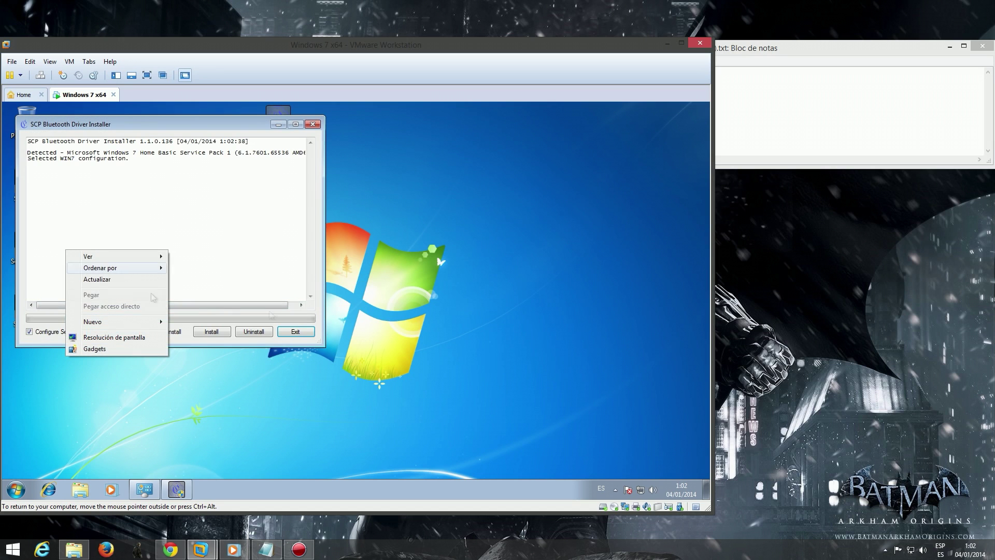
pyautogui.click(369, 242)
pyautogui.moveTo(198, 125); pyautogui.dragTo(260, 145)
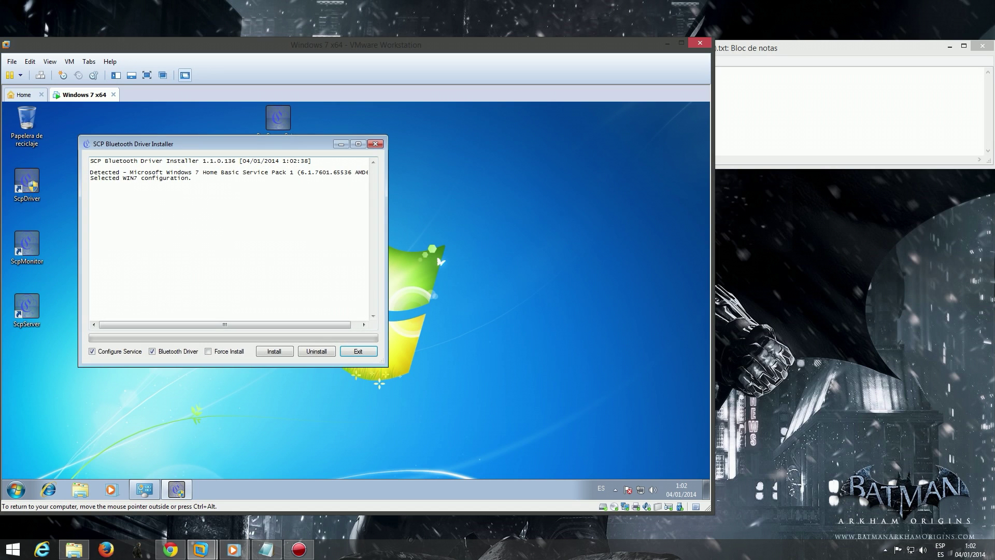
pyautogui.click(233, 352)
pyautogui.click(269, 353)
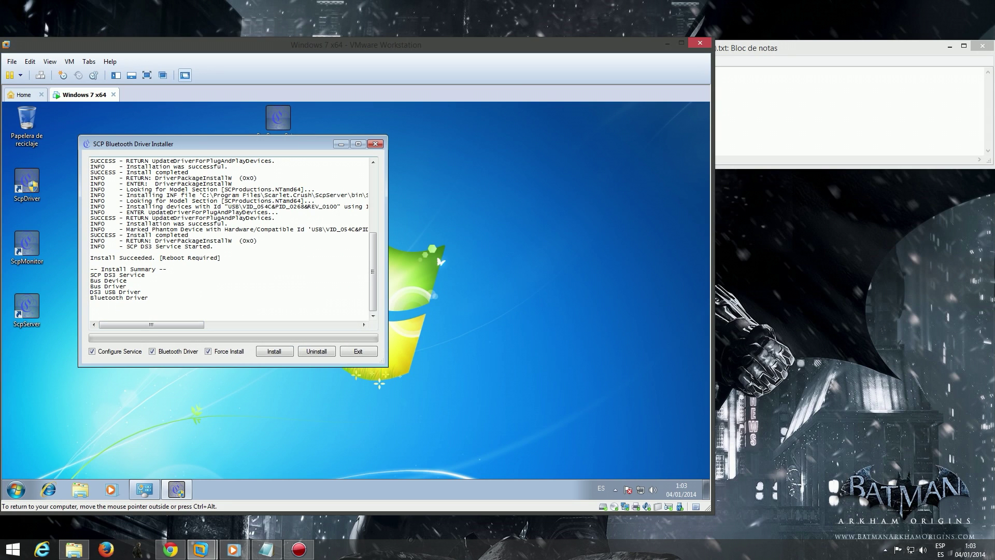
pyautogui.click(357, 351)
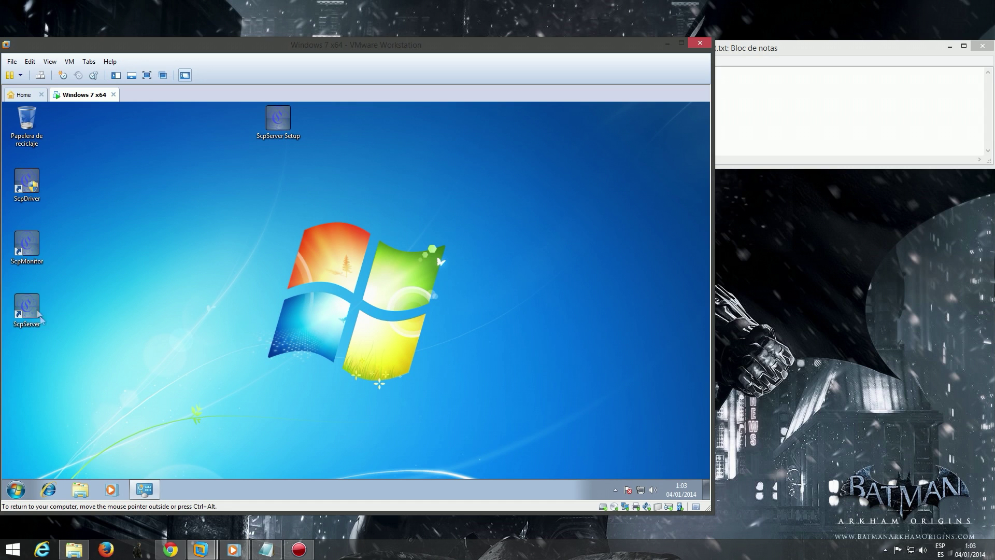
# Step: Open ScpServer in the virtual machine and write "COMO VEN AHI NO LO RECONOCE" in the Bloc de notas note
pyautogui.doubleClick(30, 303)
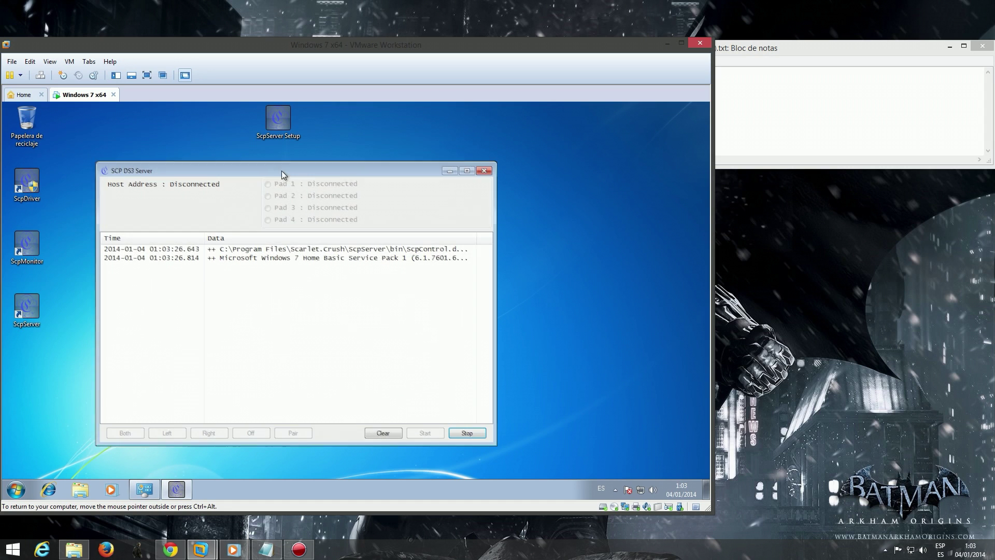
pyautogui.click(781, 120)
pyautogui.write('CO')
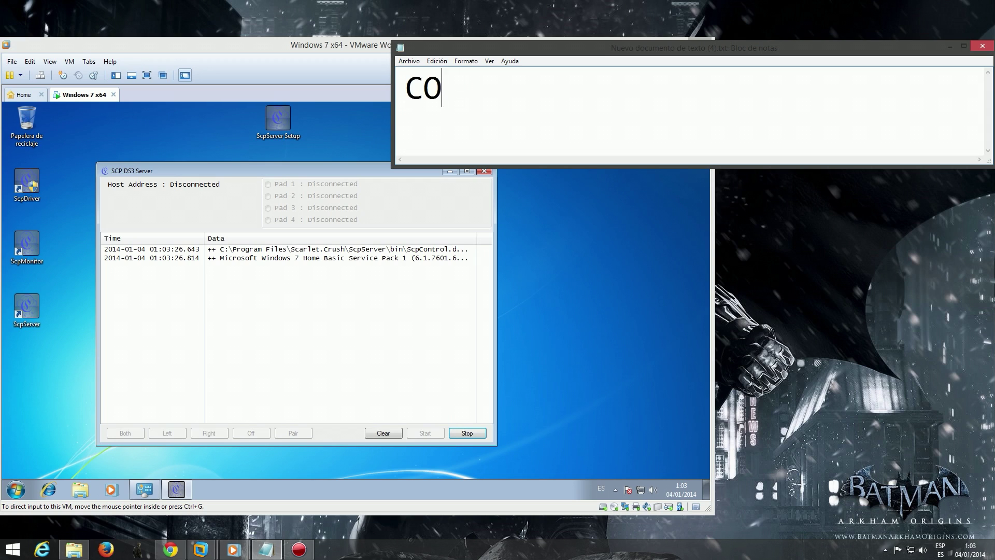
pyautogui.write('MO VEN AH')
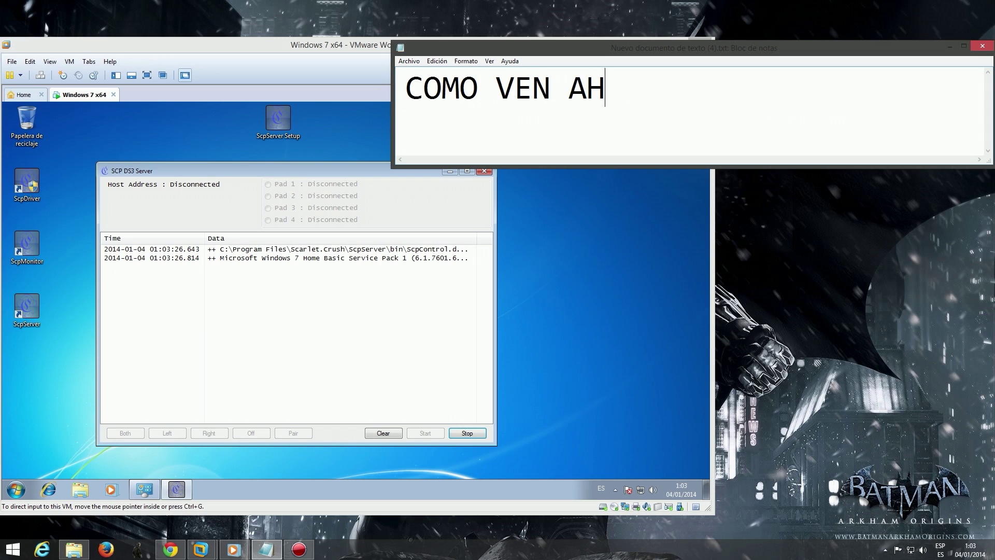
pyautogui.write('I NO LO ')
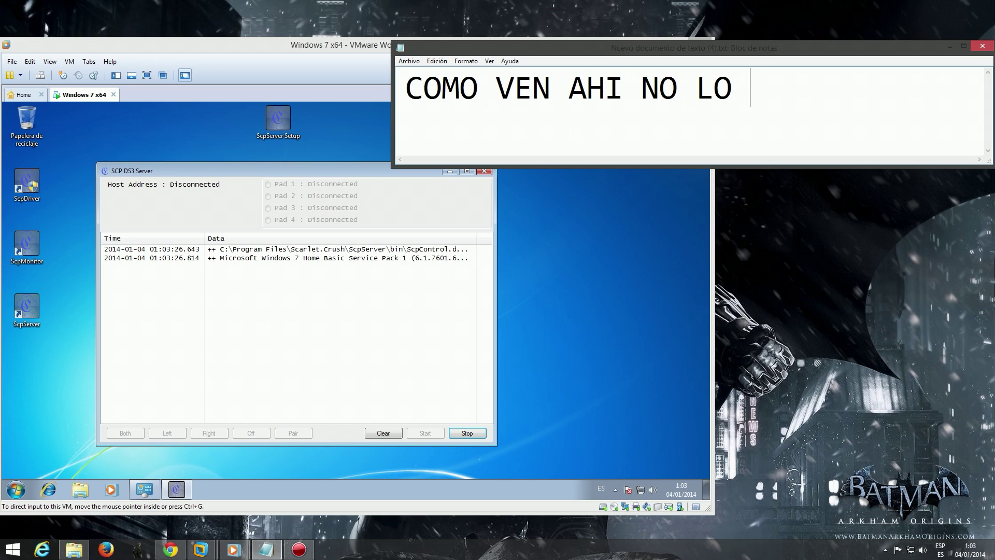
pyautogui.write('RECONOCE ')
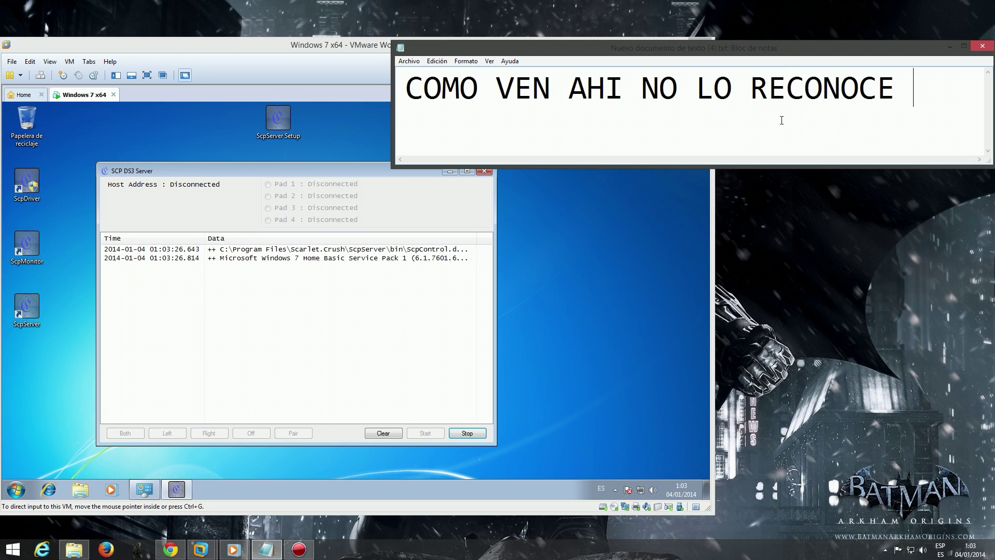
# Step: Continue the note with "ESO PASO PORQUE ANTERIORMENTE LO TENIA INSTALADO ESTA ES LA SOLUCION"
pyautogui.write('ESO')
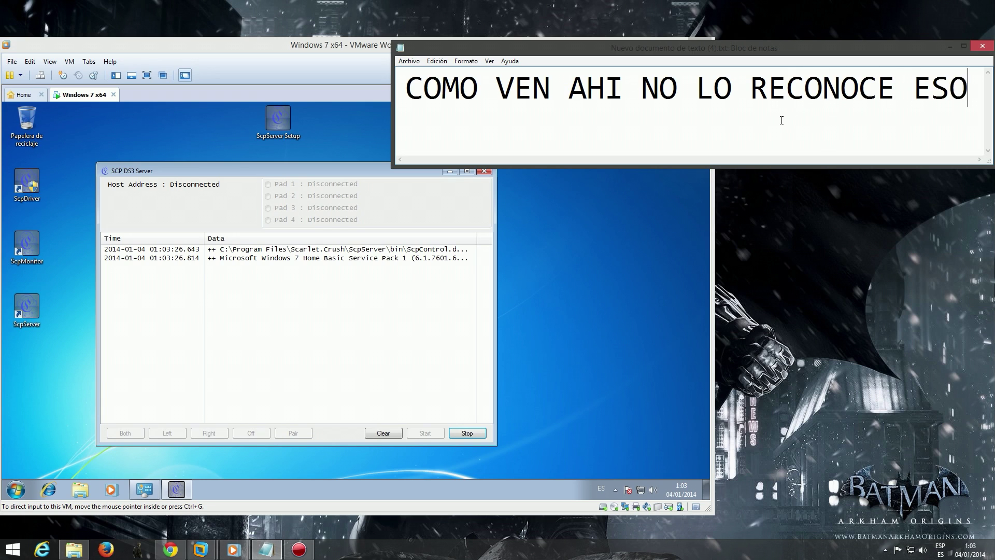
pyautogui.write(' PASO POR ')
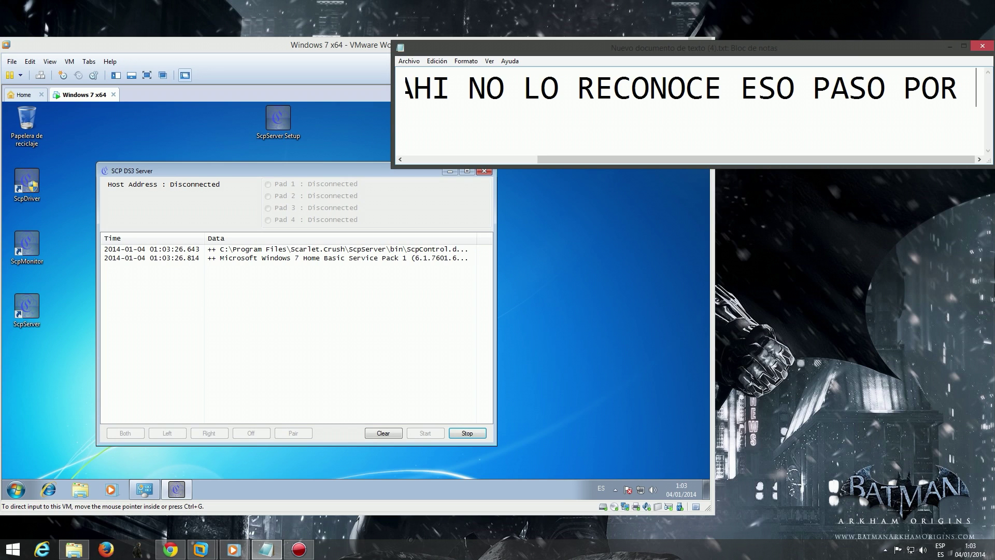
pyautogui.write('Q')
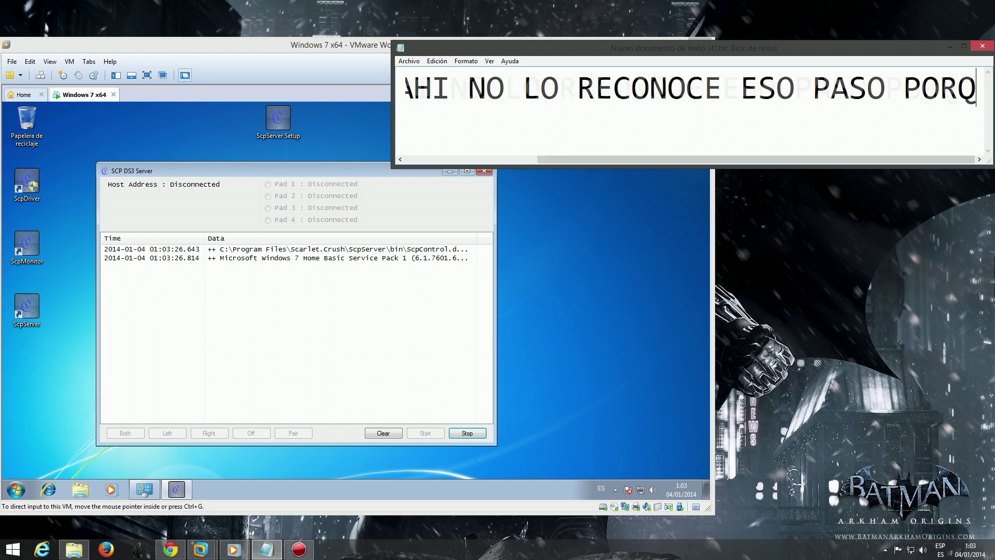
pyautogui.write('UE ANTERIORM')
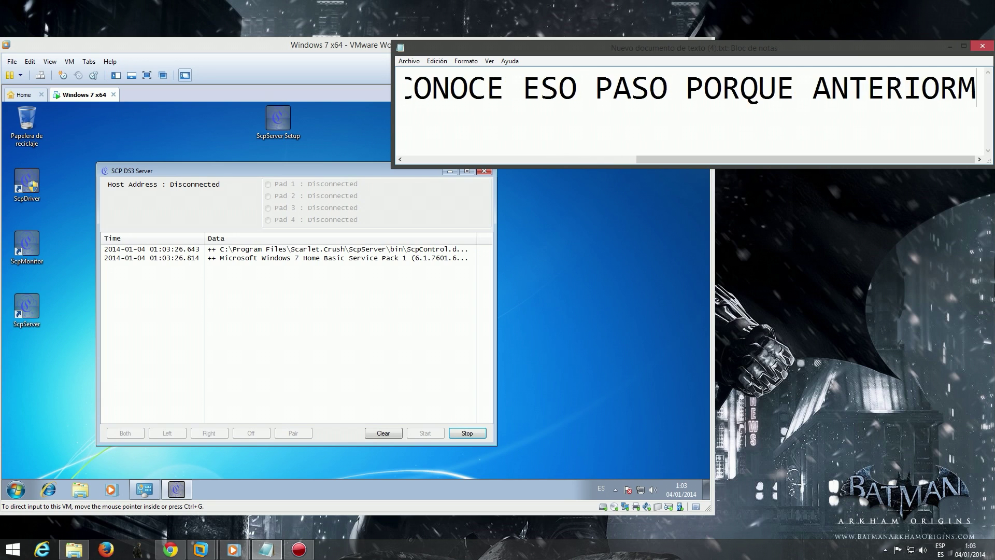
pyautogui.write('ENTE LO ')
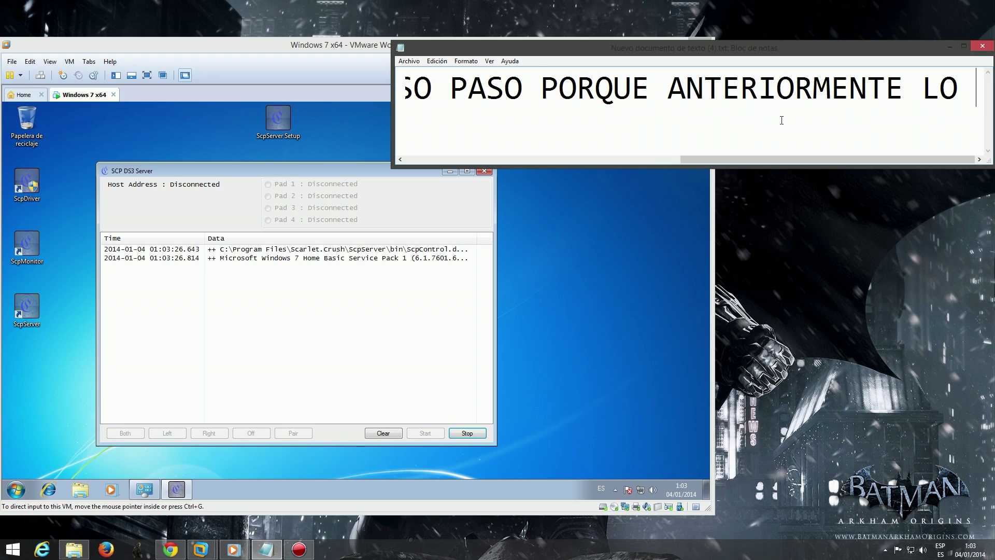
pyautogui.write('TENIA INSTALADO')
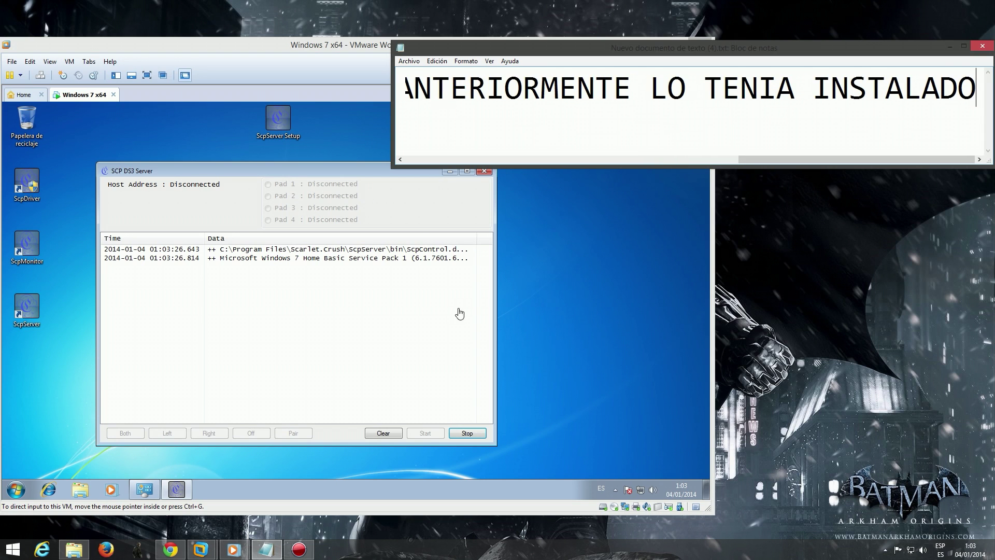
pyautogui.write(' ES')
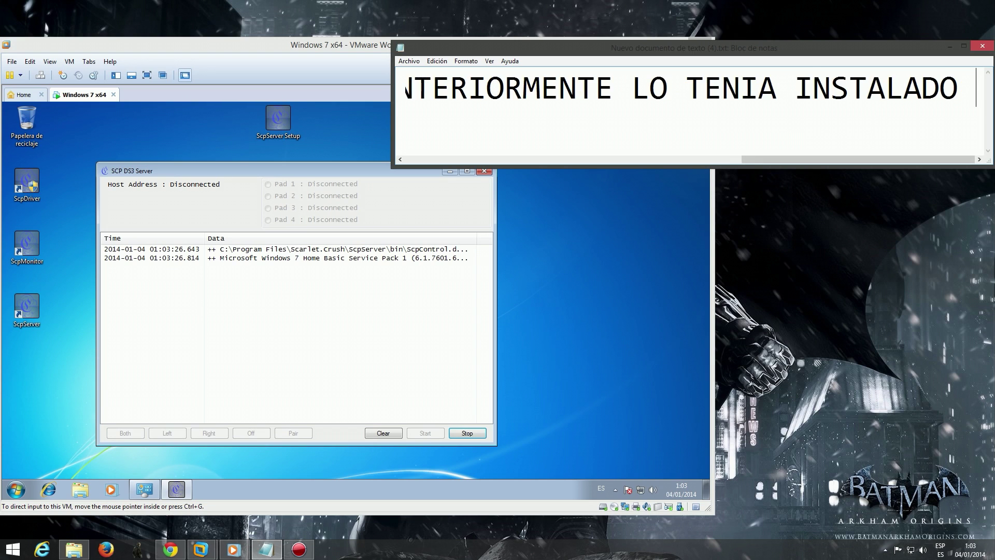
pyautogui.write('TA ES LA ')
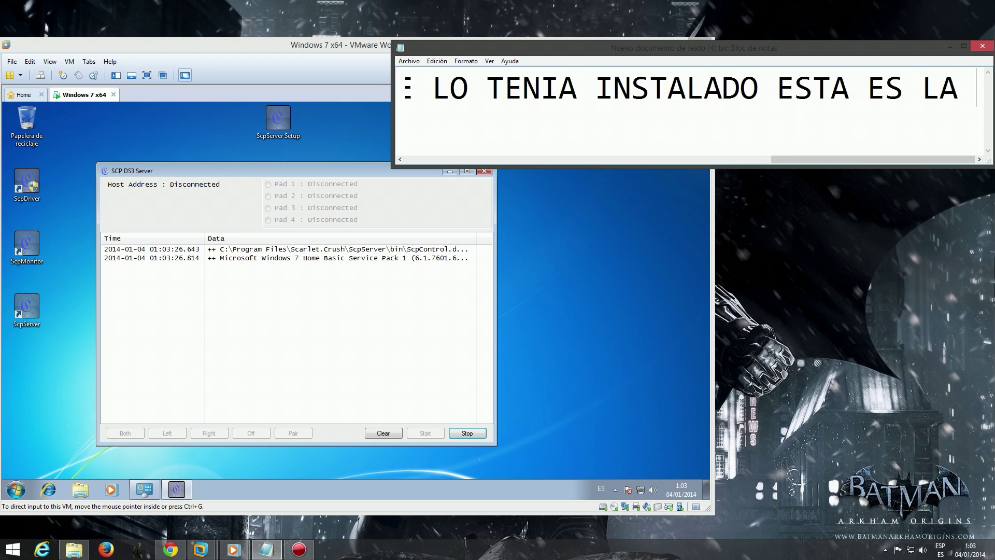
pyautogui.write('SOLUCION')
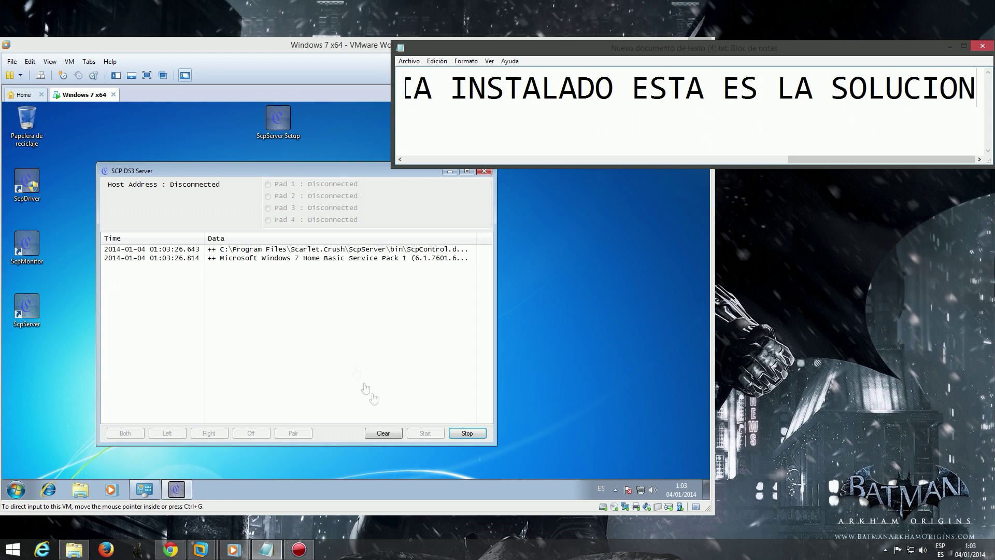
# Step: Close SCP DS3 Server and end the ScpService.exe process in the virtual machine's task manager
pyautogui.click(450, 181)
pyautogui.click(484, 171)
pyautogui.rightClick(354, 490)
pyautogui.click(392, 455)
pyautogui.moveTo(558, 200); pyautogui.dragTo(559, 307)
pyautogui.scroll(4, 278, 228)
pyautogui.scroll(4, 279, 228)
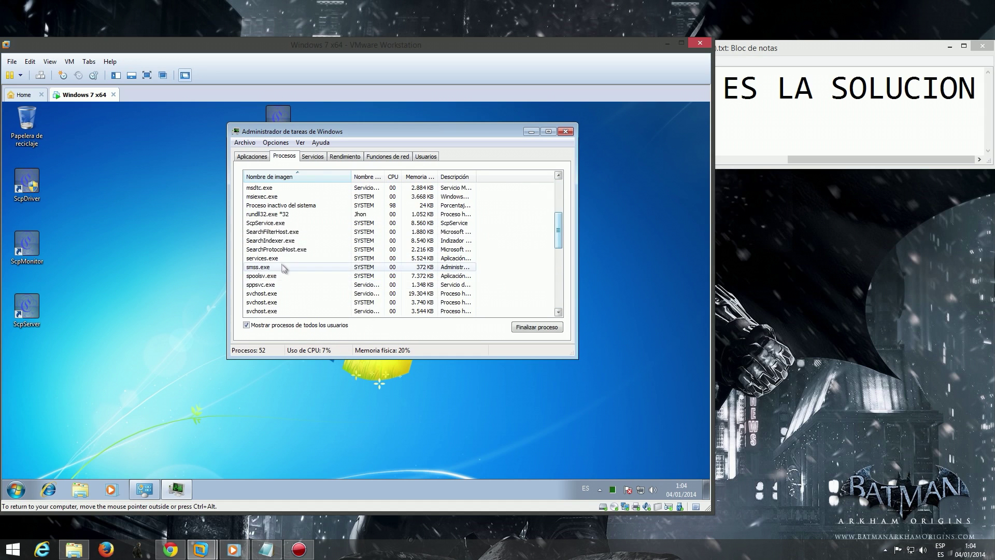
pyautogui.click(268, 225)
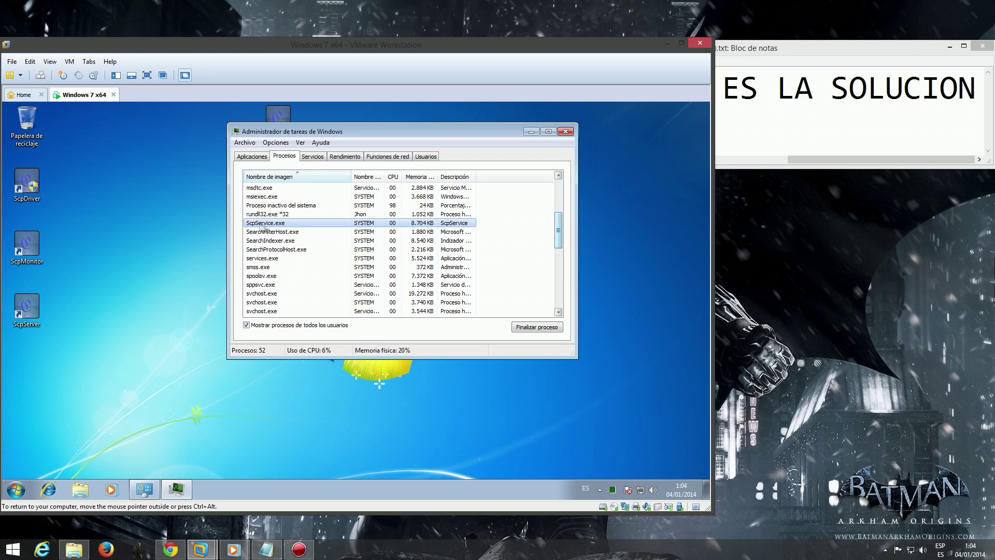
pyautogui.click(525, 328)
pyautogui.click(367, 315)
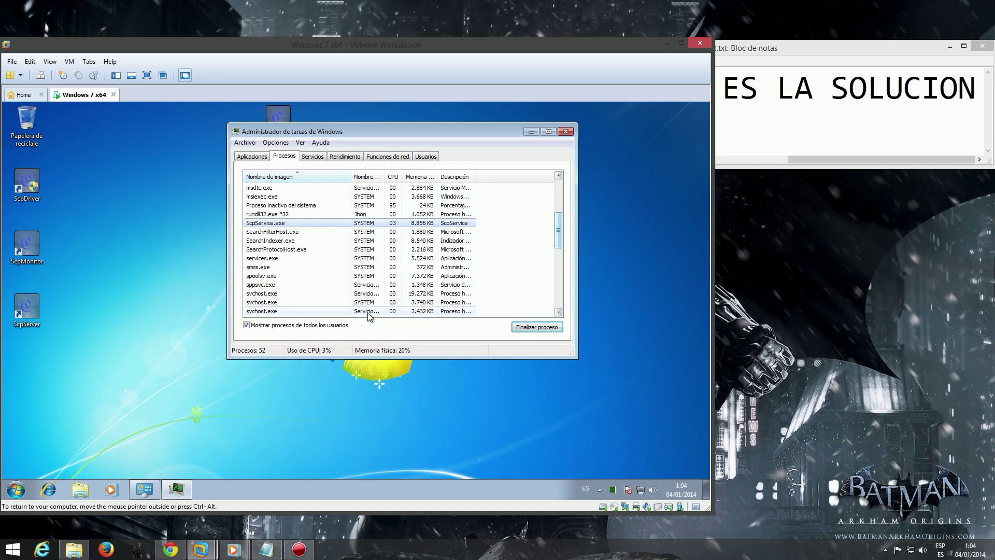
pyautogui.click(565, 132)
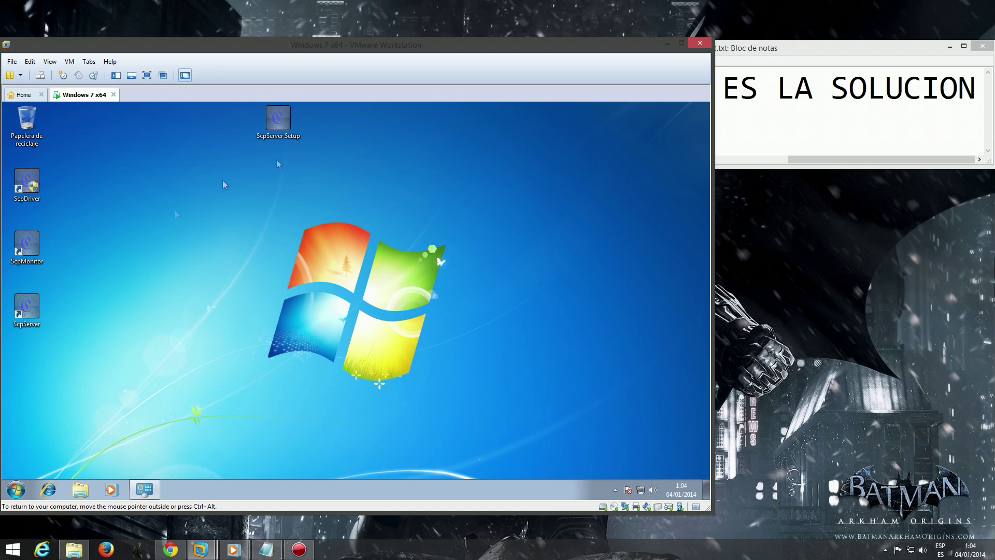
# Step: Run ScpServer as administrator and replace the text of the Bloc de notas note with "YA FUNCIONA"
pyautogui.rightClick(37, 300)
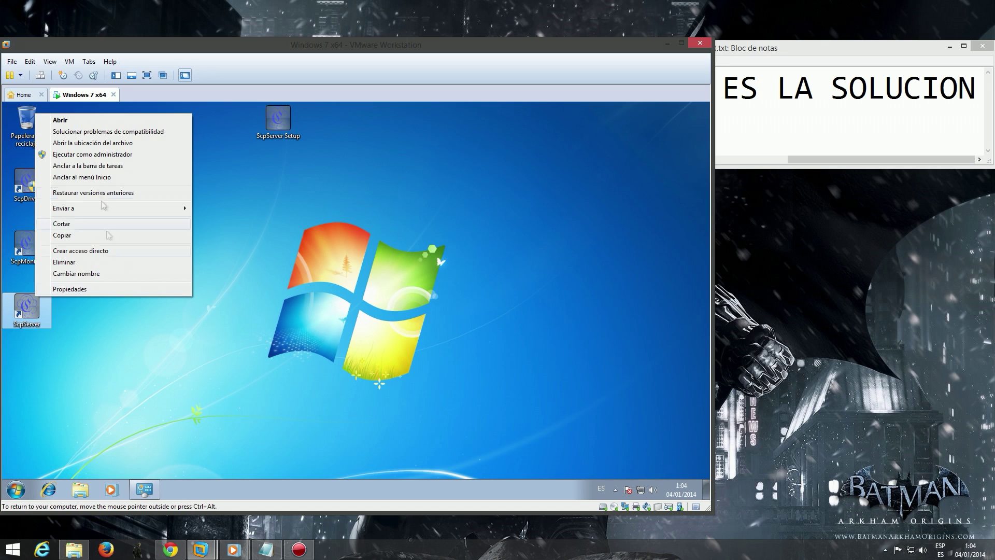
pyautogui.click(87, 154)
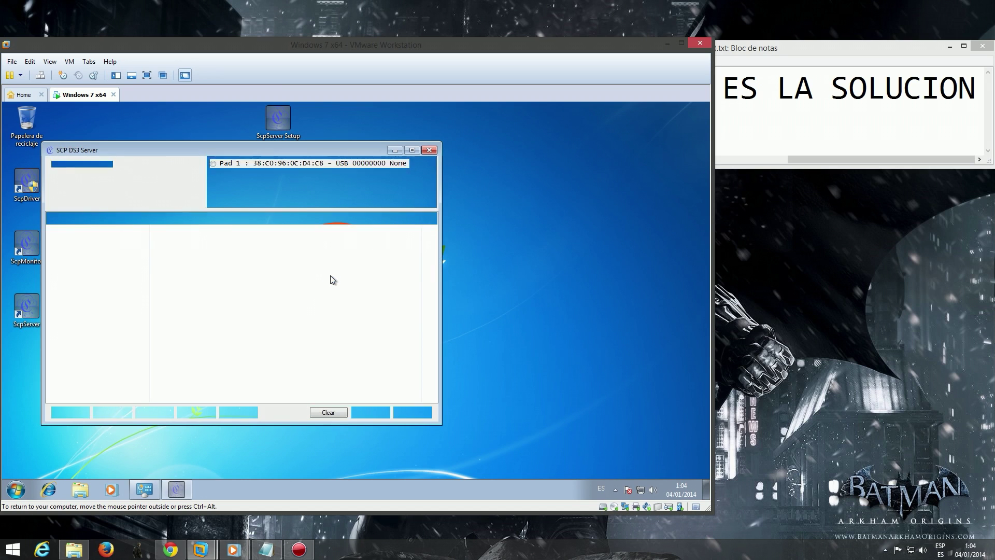
pyautogui.hotkey('ctrl', 'alt')
pyautogui.hotkey('alt', 'Tab')
pyautogui.hotkey('shift', 'Home')
pyautogui.write('LOISTO')
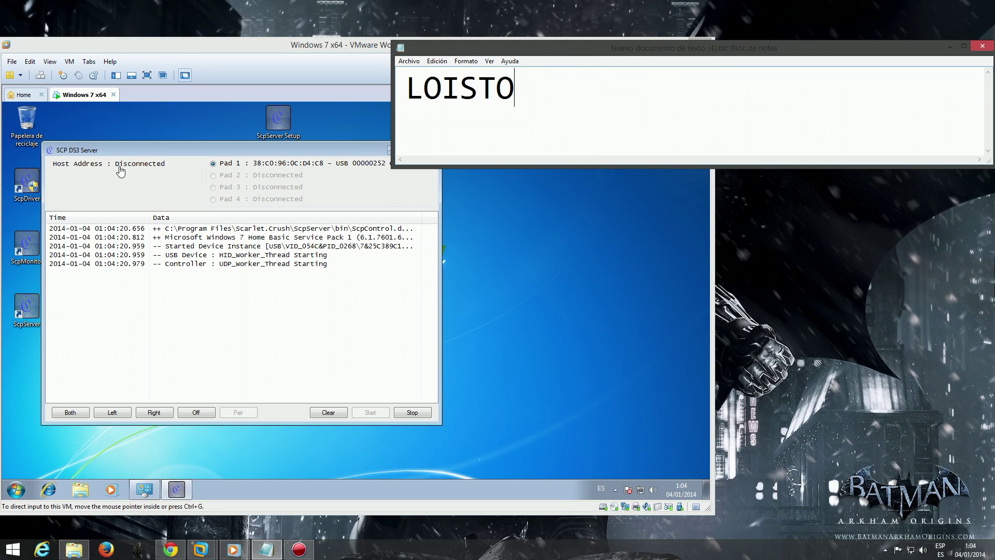
pyautogui.press('BackSpace')
pyautogui.press('BackSpace')
pyautogui.press('BackSpace')
pyautogui.press('BackSpace')
pyautogui.press('BackSpace')
pyautogui.press('BackSpace')
pyautogui.write('YA FUNCIONA')
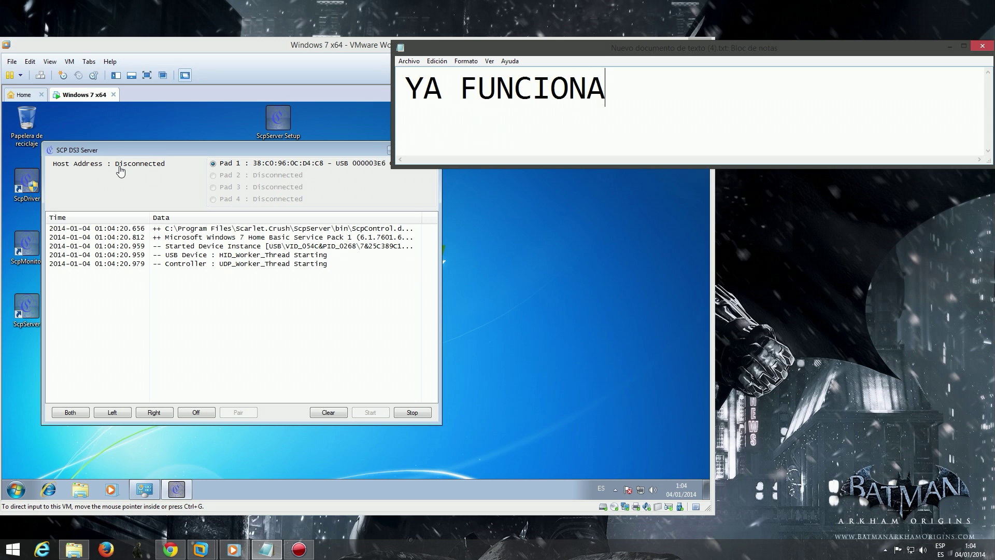
# Step: Disconnect the Broadcom BCM920702 Bluetooth 4.0 adapter from the virtual machine and reconnect it for SCP DS3 Server
pyautogui.click(143, 347)
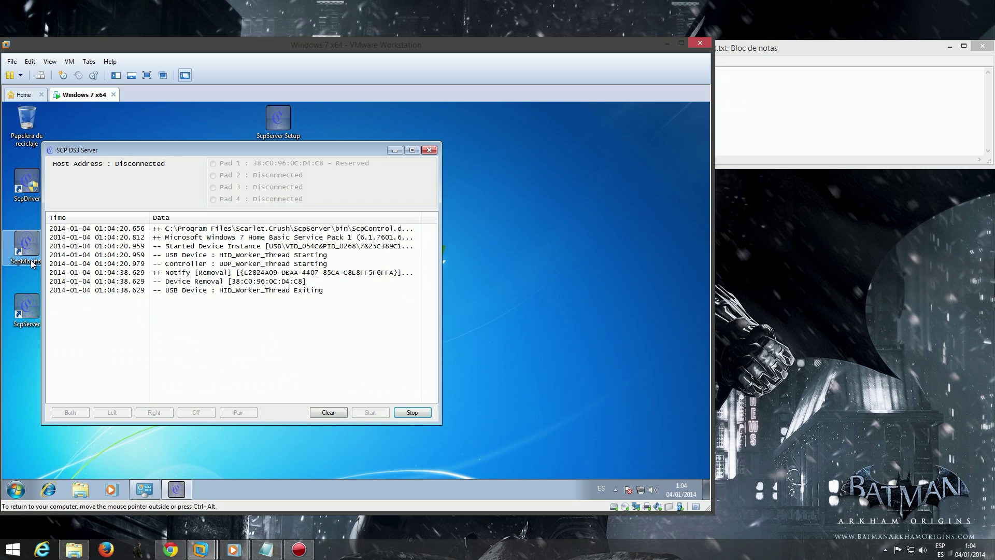
pyautogui.click(615, 490)
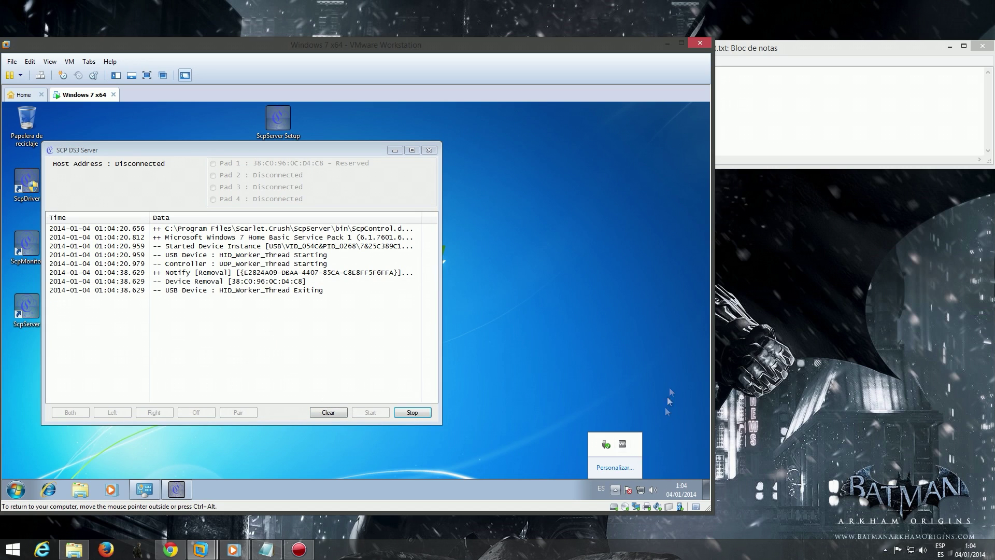
pyautogui.rightClick(680, 506)
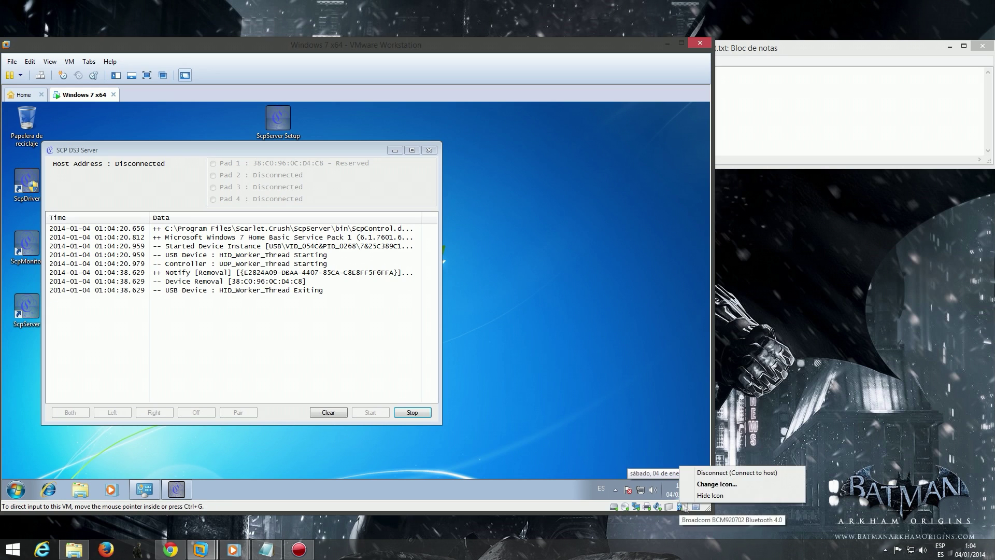
pyautogui.click(707, 474)
pyautogui.rightClick(681, 506)
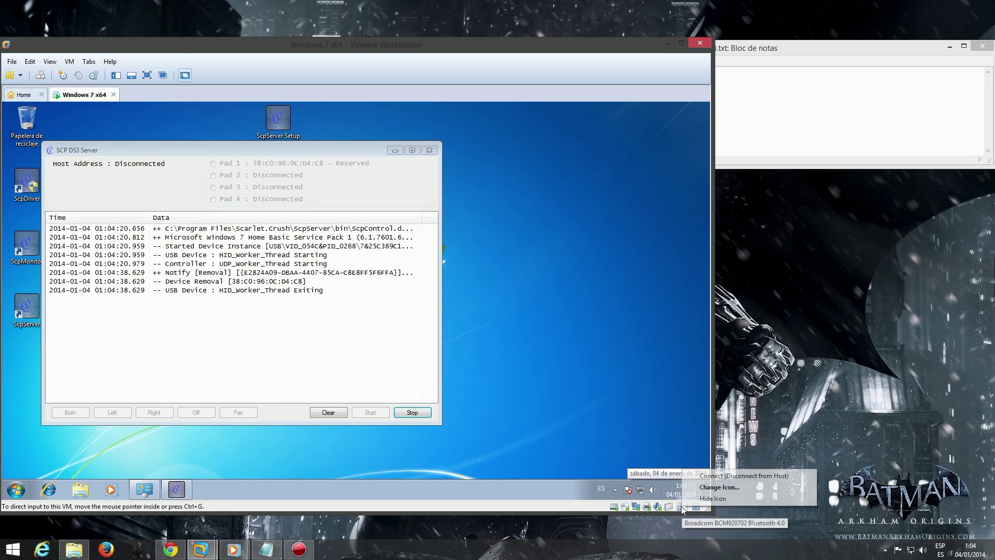
pyautogui.click(706, 476)
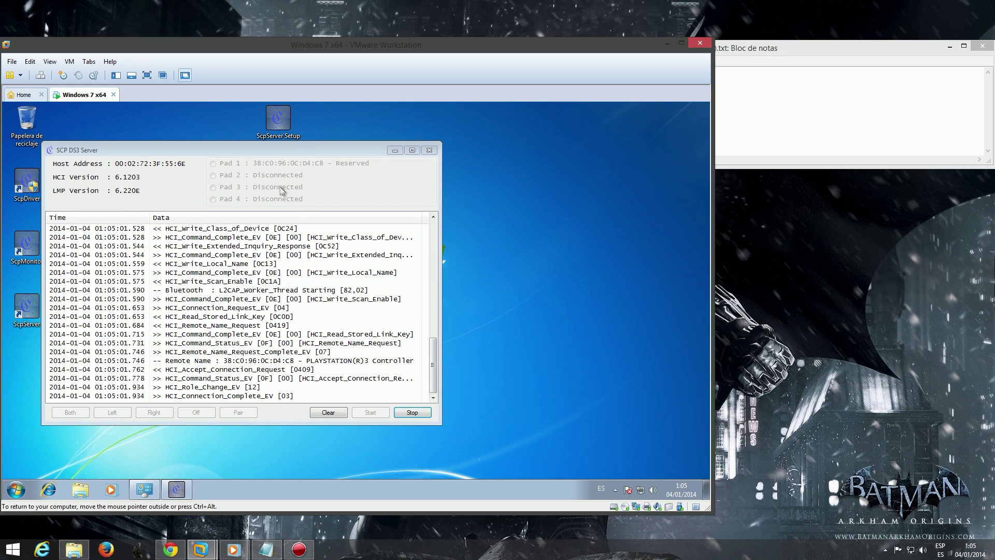
pyautogui.moveTo(237, 154); pyautogui.dragTo(265, 153)
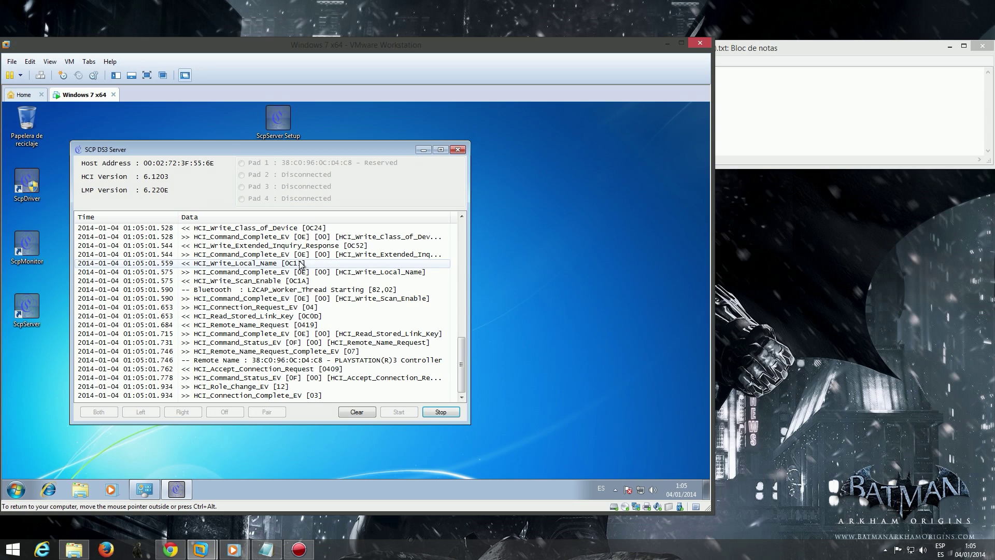
pyautogui.click(614, 490)
pyautogui.click(665, 447)
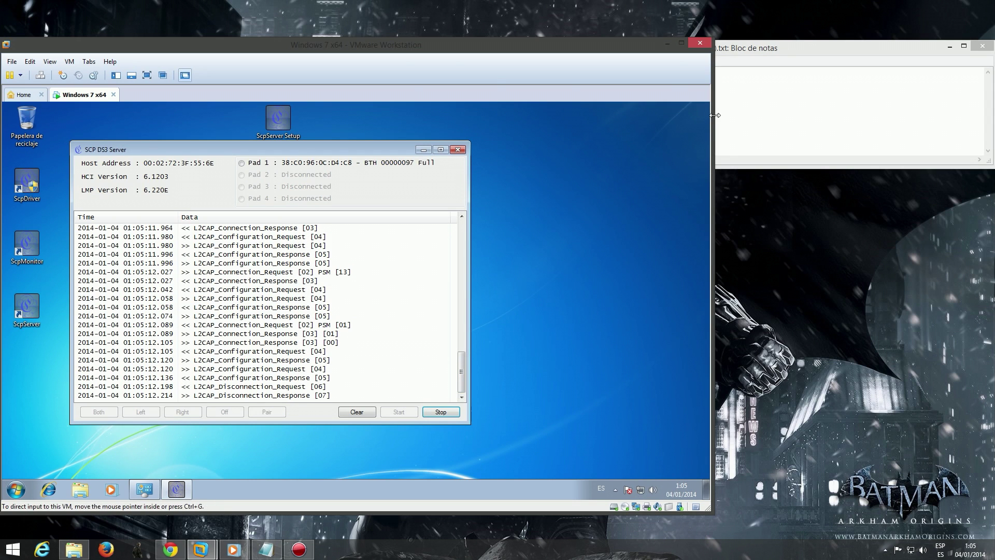
# Step: Replace the text of the Bloc de notas note with "AHORA ESTA POR BLUETOOTH"
pyautogui.click(737, 117)
pyautogui.moveTo(736, 117); pyautogui.dragTo(239, 93)
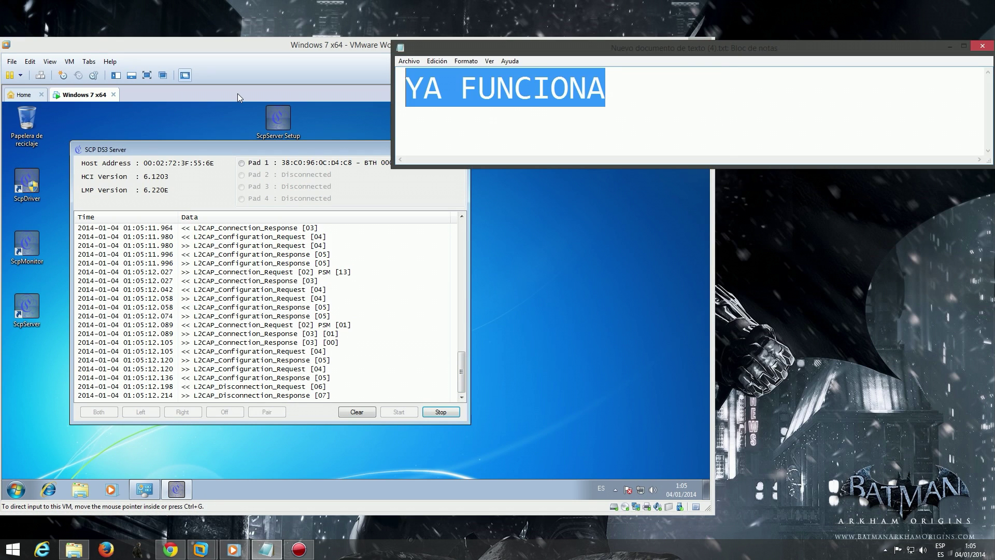
pyautogui.write('AHORA ESTA POR BLUR')
pyautogui.press('BackSpace')
pyautogui.write('ETOOTH')
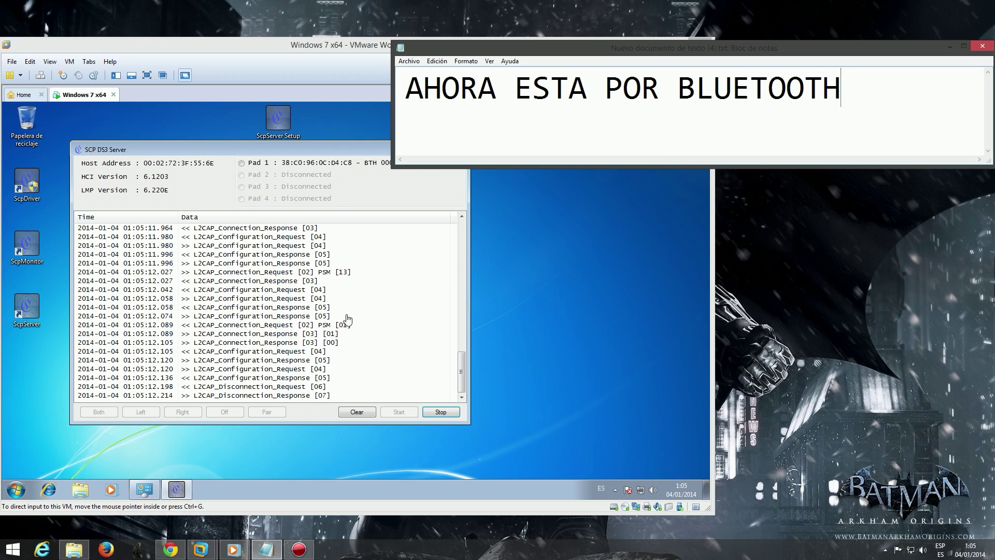
# Step: Replace the note's text with "PARA CONECTAR OTRO MANDO SIMPLEMENTE LO CONECTAN EN EL CABLE USB Y LO RECONOCE"
pyautogui.click(366, 170)
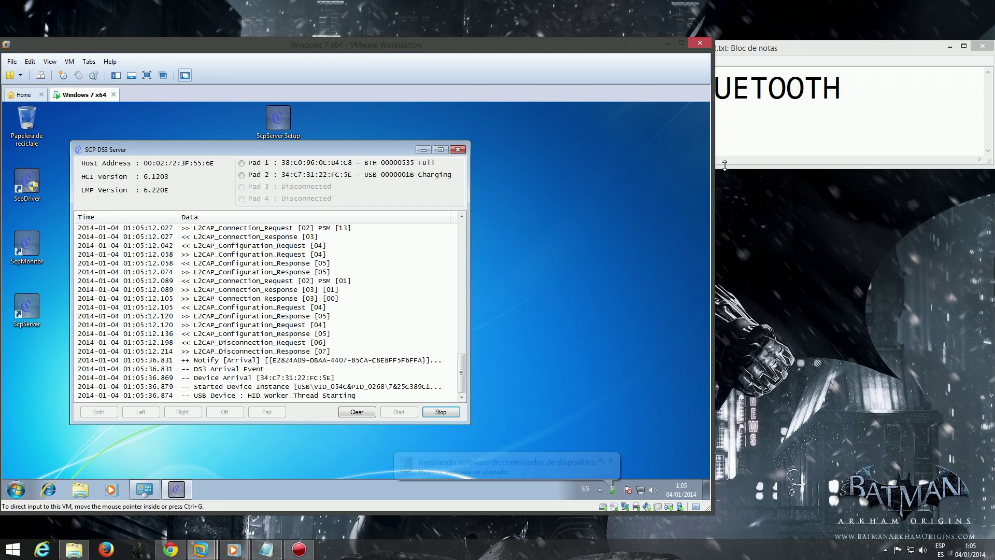
pyautogui.moveTo(889, 92); pyautogui.dragTo(415, 99)
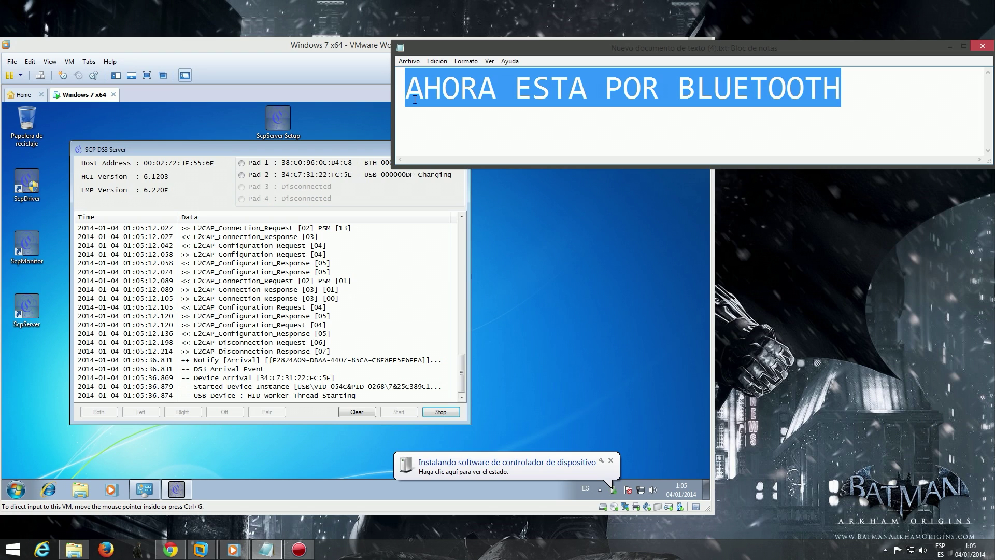
pyautogui.write('PARA CO')
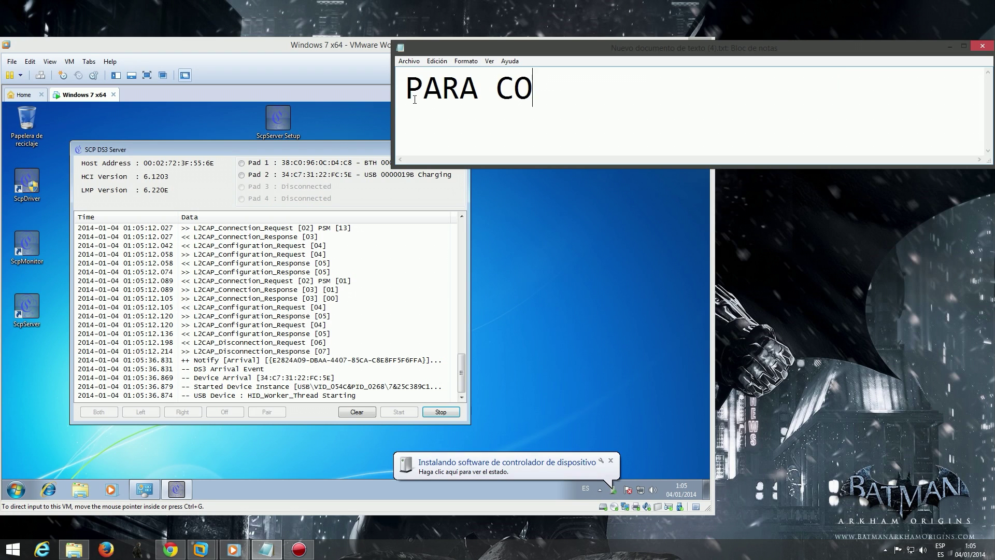
pyautogui.write('NECTAR OTRO ')
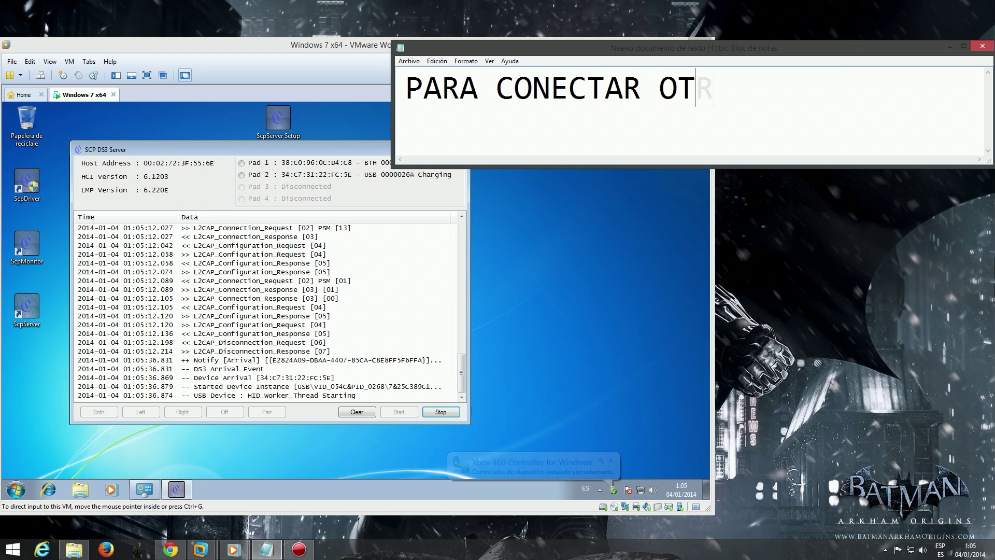
pyautogui.write('MANDO ')
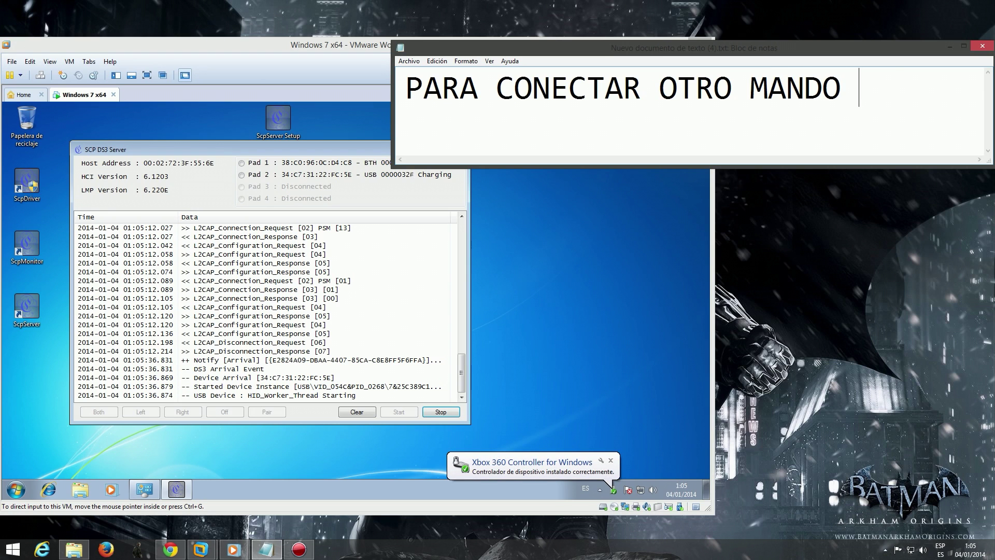
pyautogui.write('SIMPLEMEN')
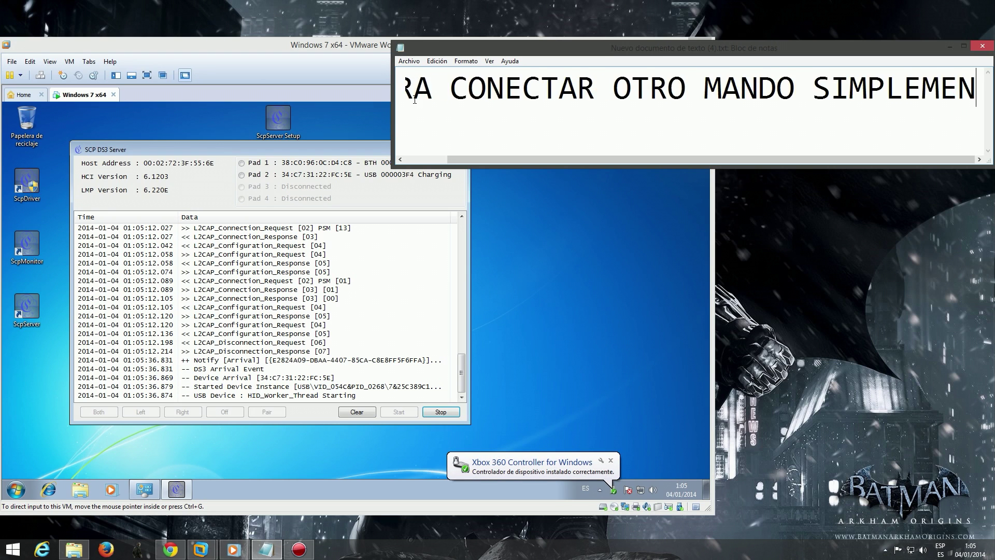
pyautogui.write('TE LO CONE')
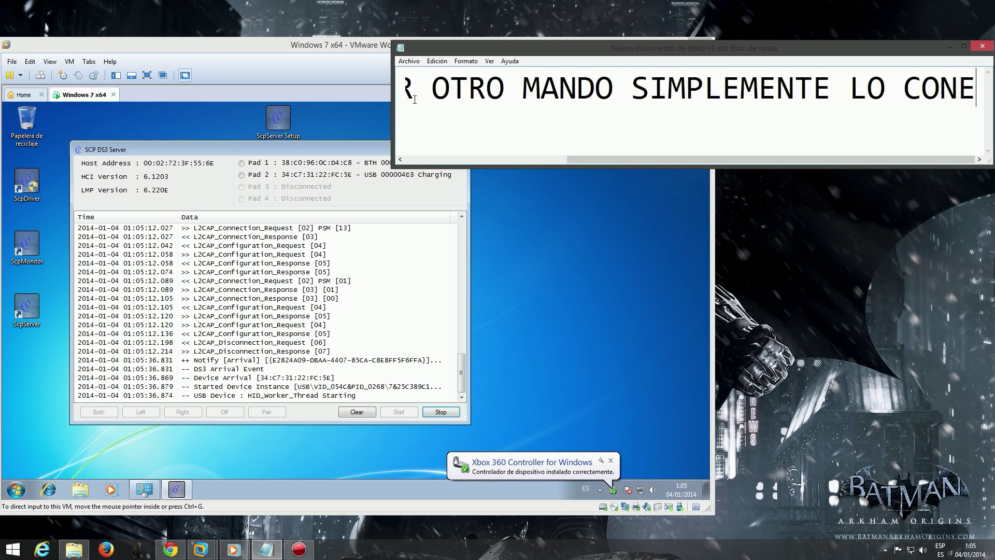
pyautogui.write('CTAN ')
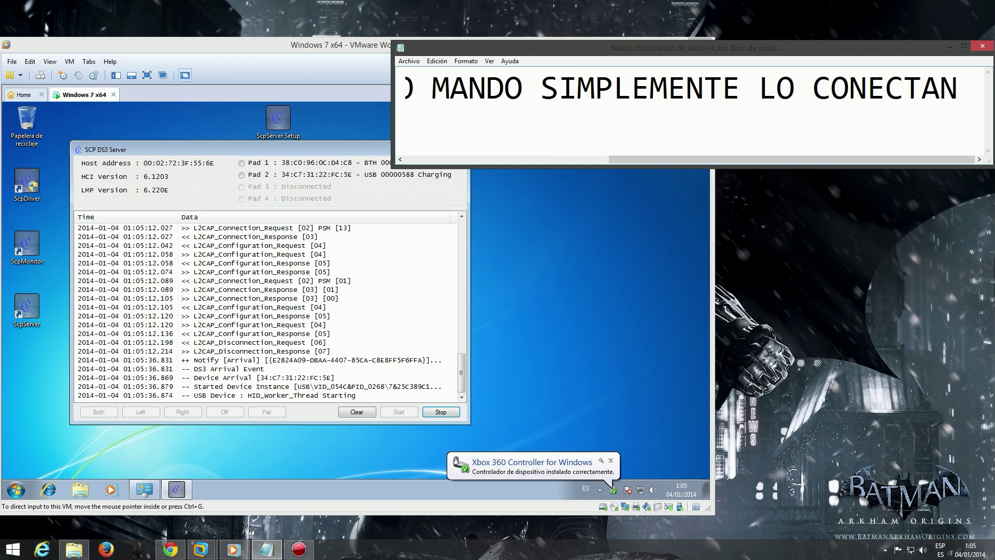
pyautogui.write('EN EL C')
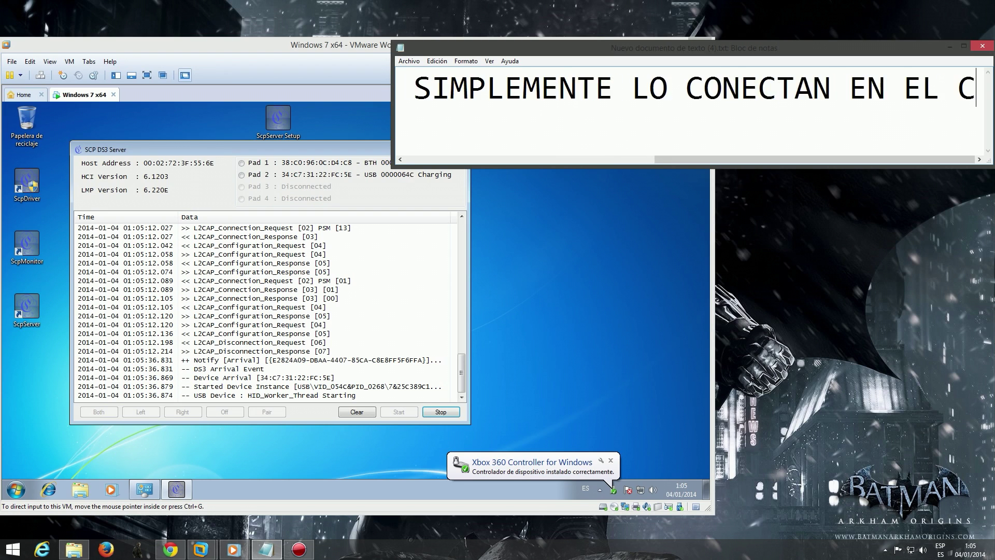
pyautogui.write('ABLE USB ')
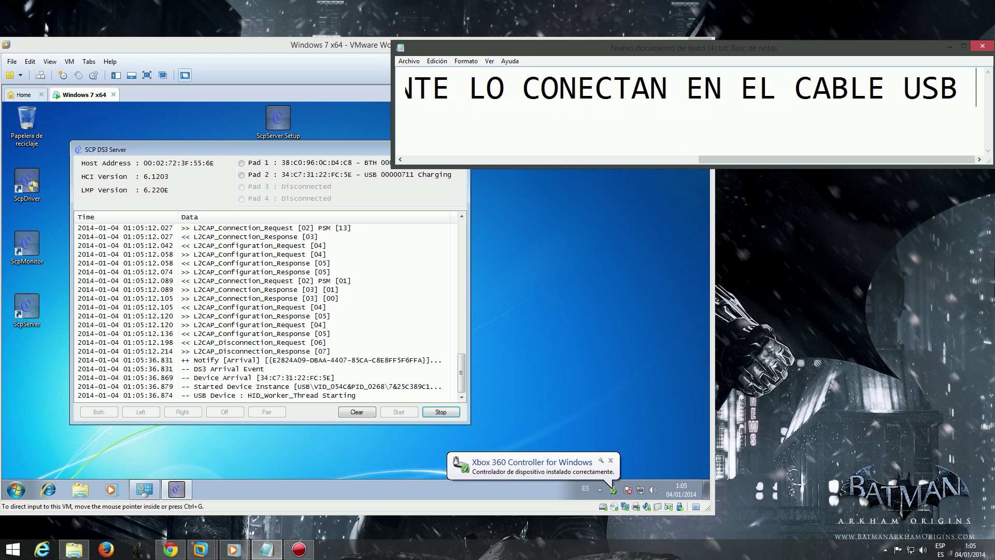
pyautogui.write('Y LO REN')
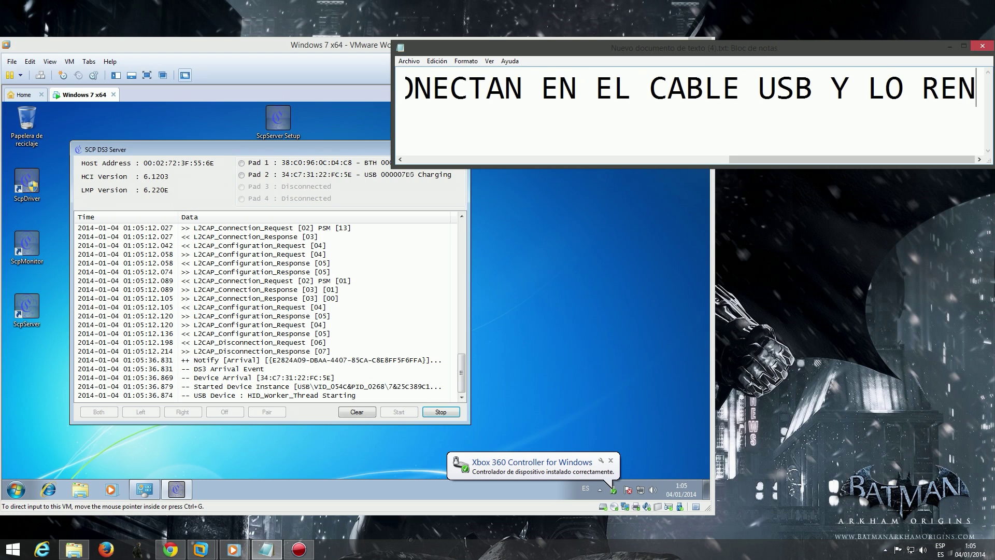
pyautogui.press('BackSpace')
pyautogui.write('OC')
pyautogui.press('BackSpace')
pyautogui.press('BackSpace')
pyautogui.write('CONO')
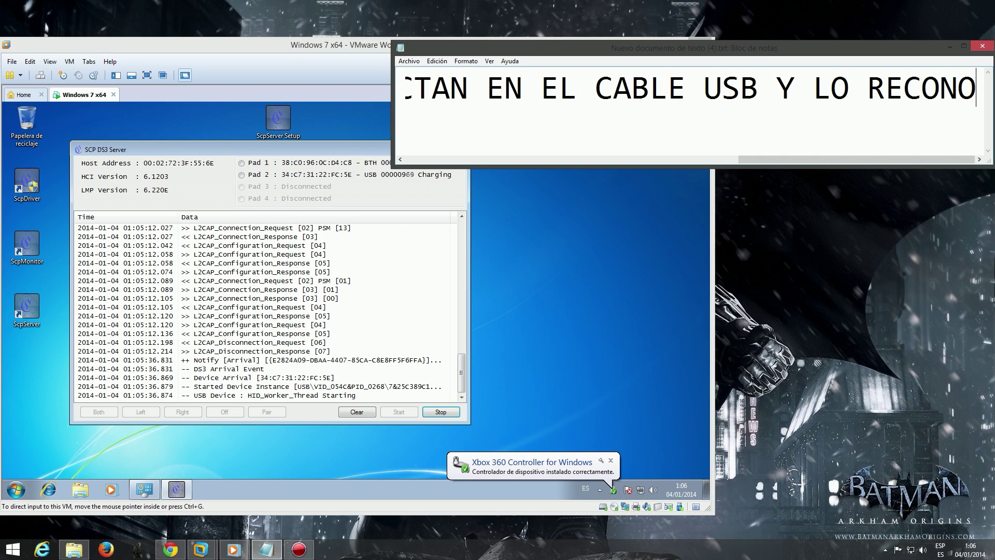
pyautogui.write('CE')
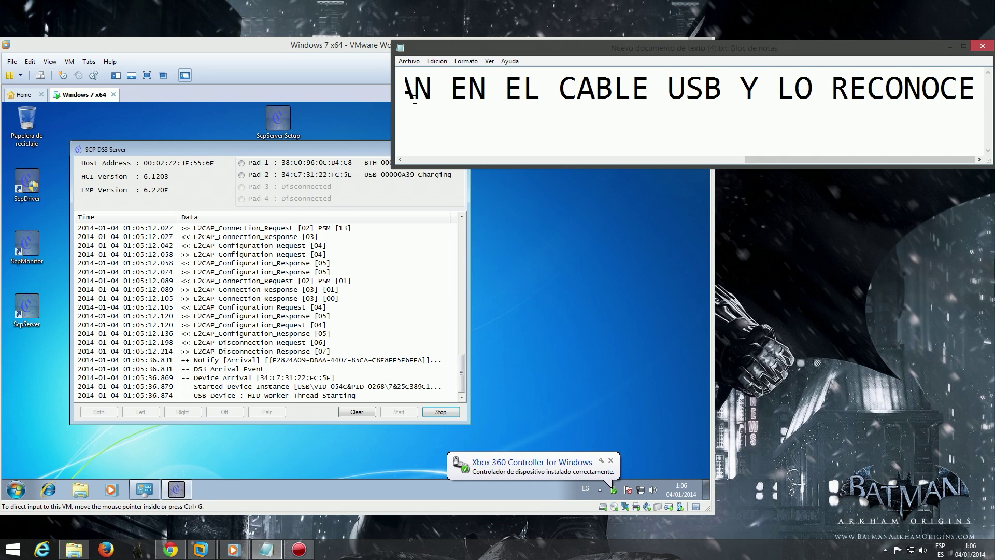
# Step: Select Pad 2 in SCP DS3 Server and replace the note's text with "COMO SE PUEDE VER UNO ESTA POR BLUETOOTH Y EL OTRO POR USB"
pyautogui.click(259, 176)
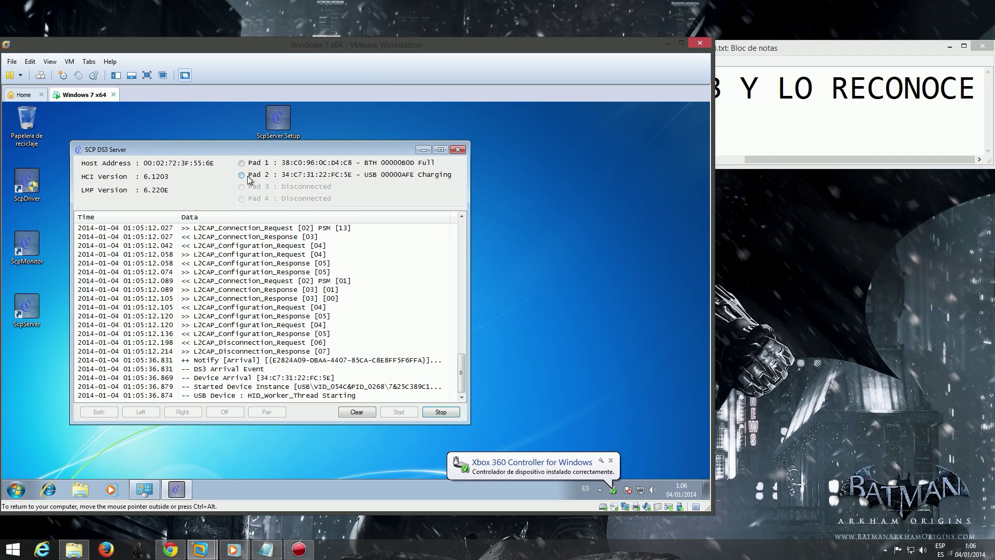
pyautogui.click(248, 178)
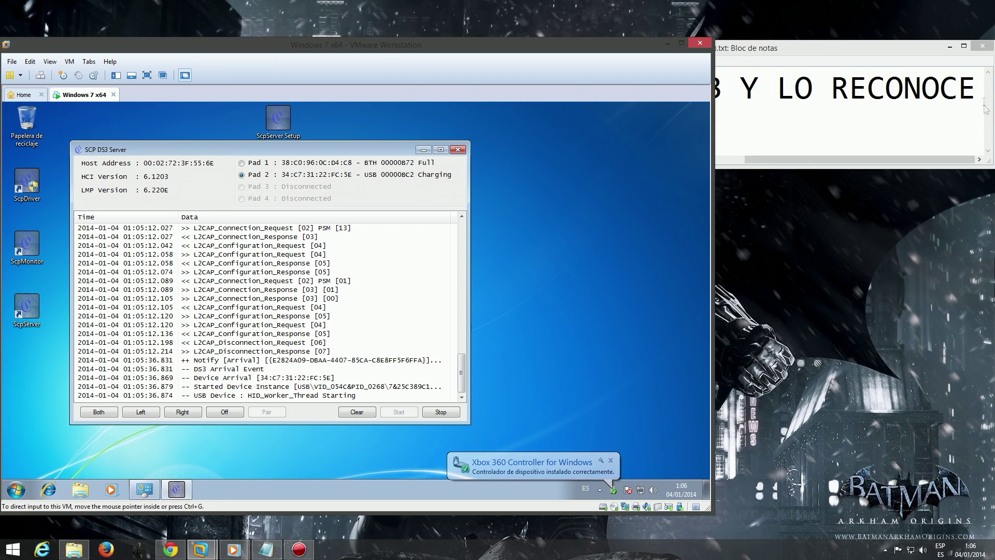
pyautogui.click(988, 114)
pyautogui.hotkey('ctrl', 'a')
pyautogui.write('COMO SE PUE')
pyautogui.write('E')
pyautogui.press('BackSpace')
pyautogui.write('DE')
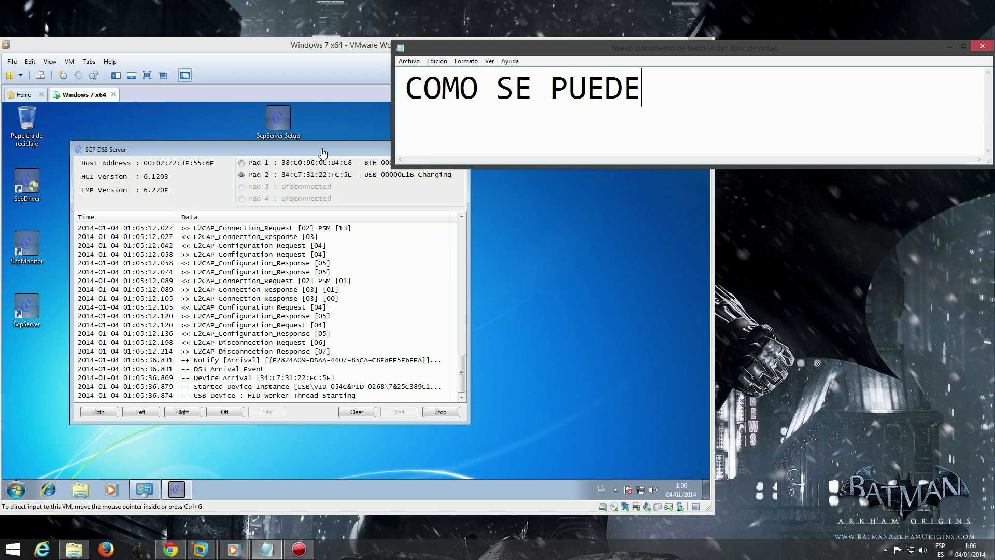
pyautogui.write(' VER UNO ')
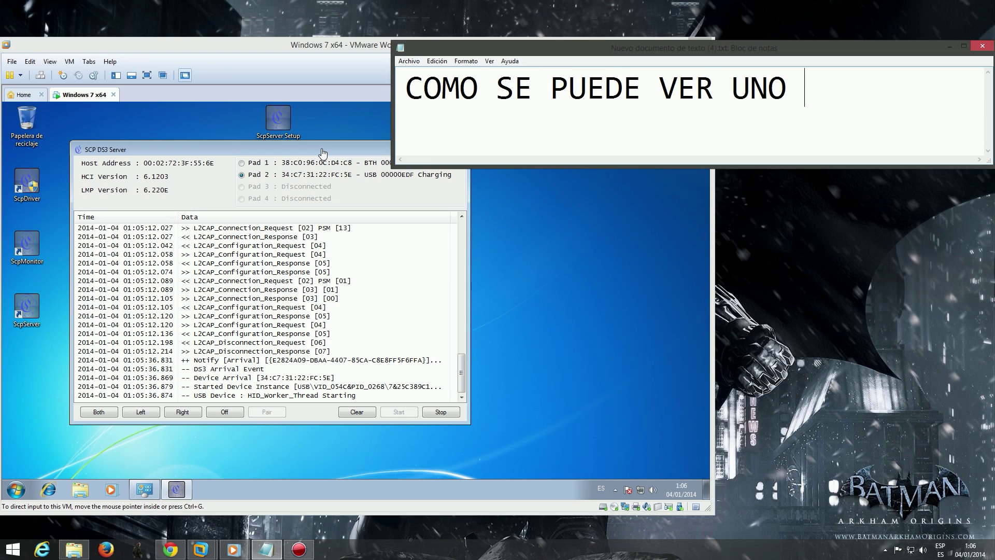
pyautogui.write('ESTA POR')
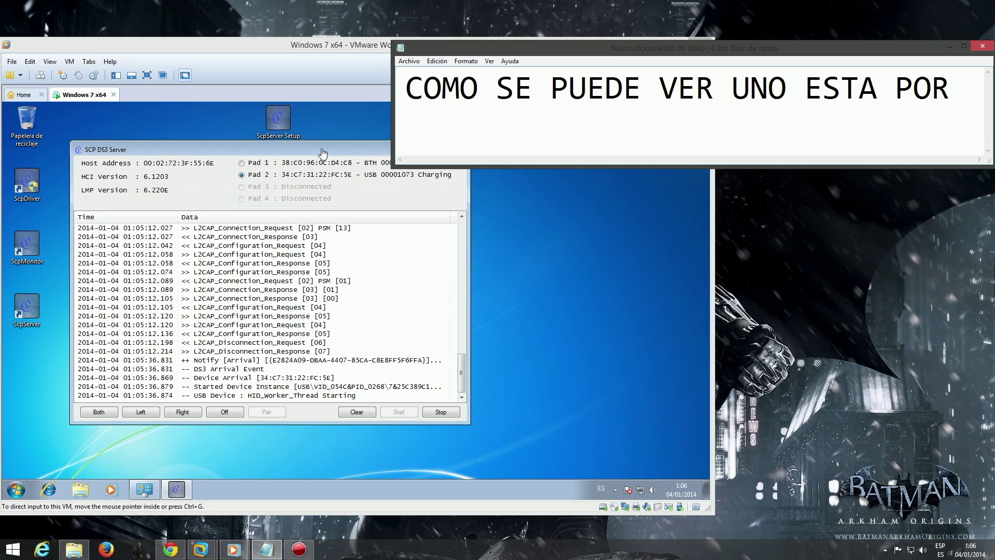
pyautogui.write(' BLUETOO')
pyautogui.write('TH Y EL ')
pyautogui.write('OTRO PO')
pyautogui.write('R USB')
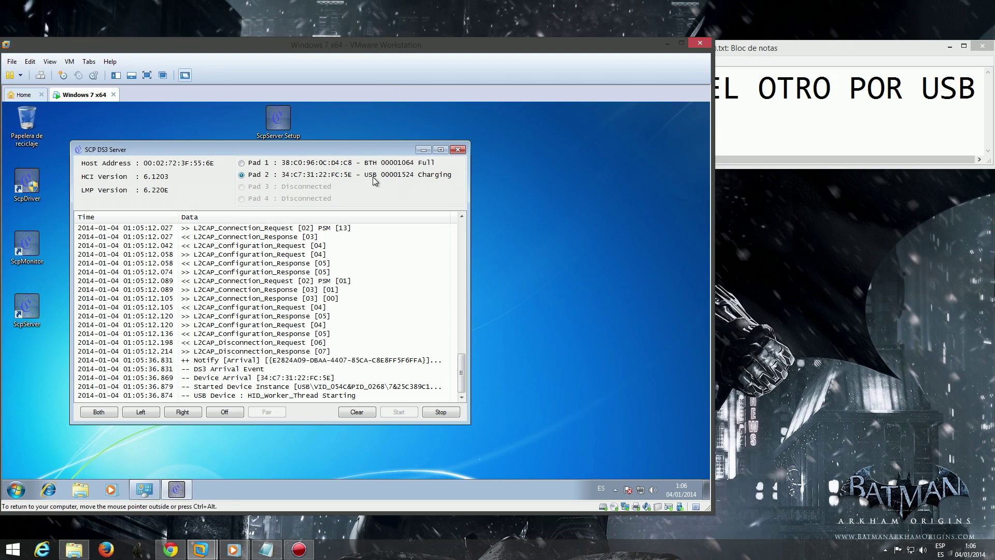
# Step: Close SCP DS3 Server in the virtual machine and postpone the requested Windows restart
pyautogui.click(977, 88)
pyautogui.hotkey('ctrl', 'a')
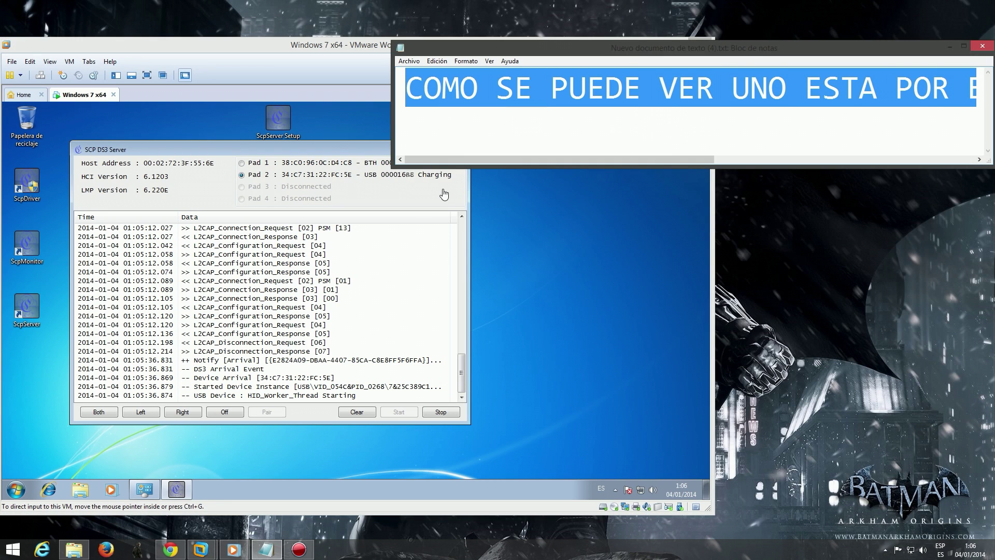
pyautogui.click(442, 188)
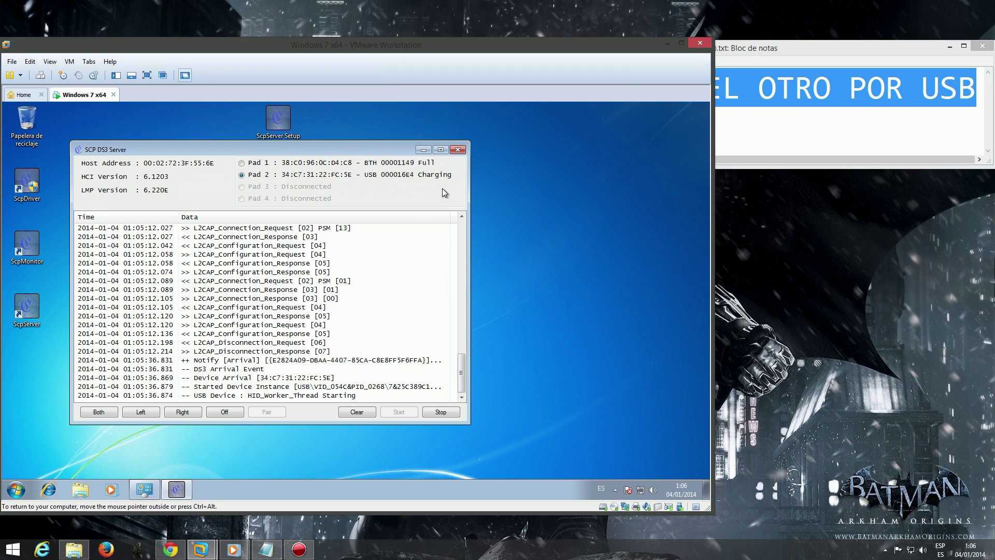
pyautogui.click(459, 150)
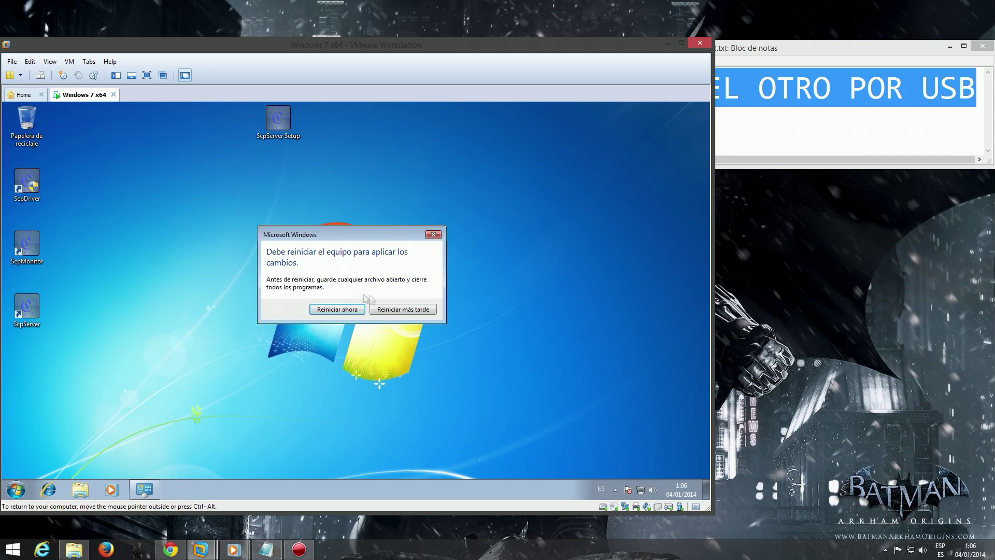
pyautogui.click(390, 310)
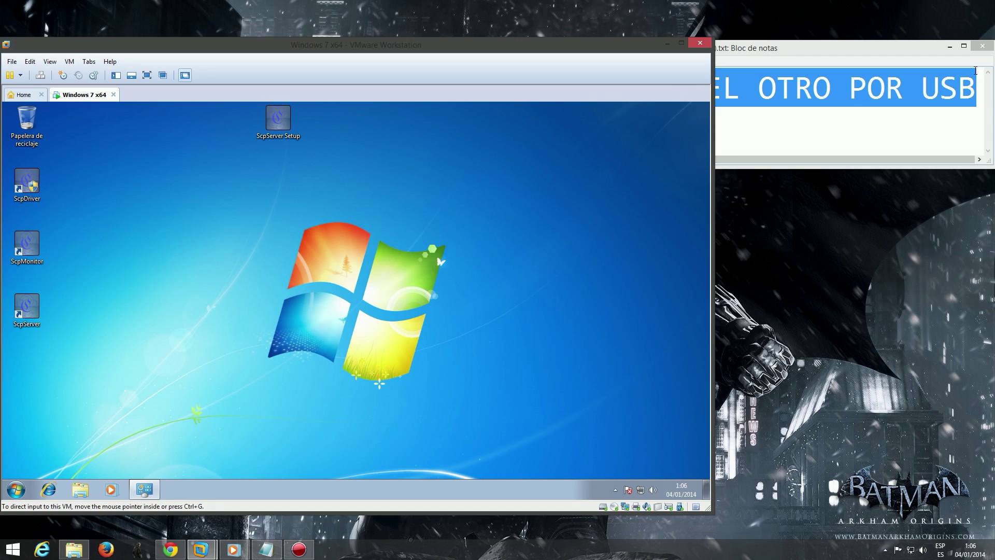
# Step: Clear the Bloc de notas note and launch ScpServer again from the virtual machine's desktop
pyautogui.click(881, 47)
pyautogui.hotkey('ctrl', 'a')
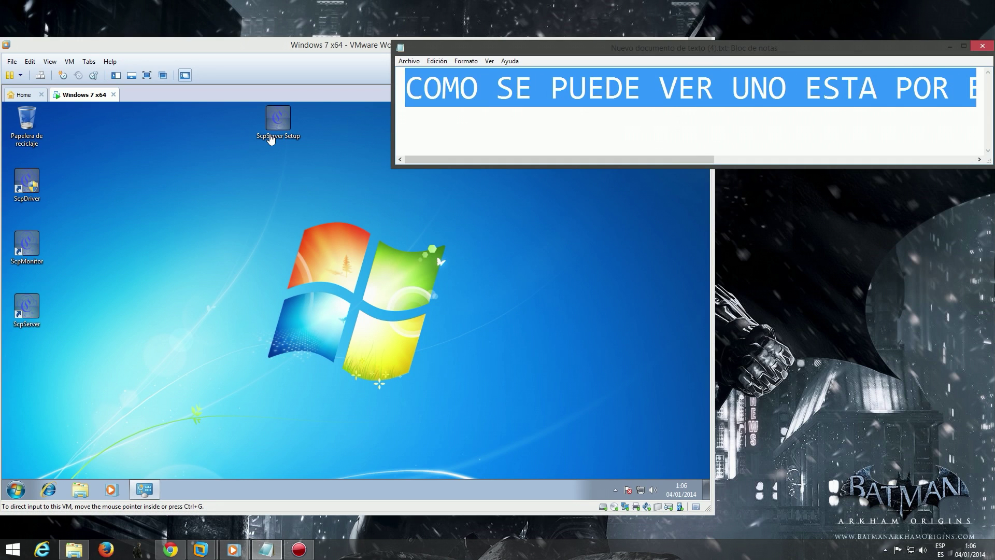
pyautogui.press('Delete')
pyautogui.click(95, 292)
pyautogui.doubleClick(27, 307)
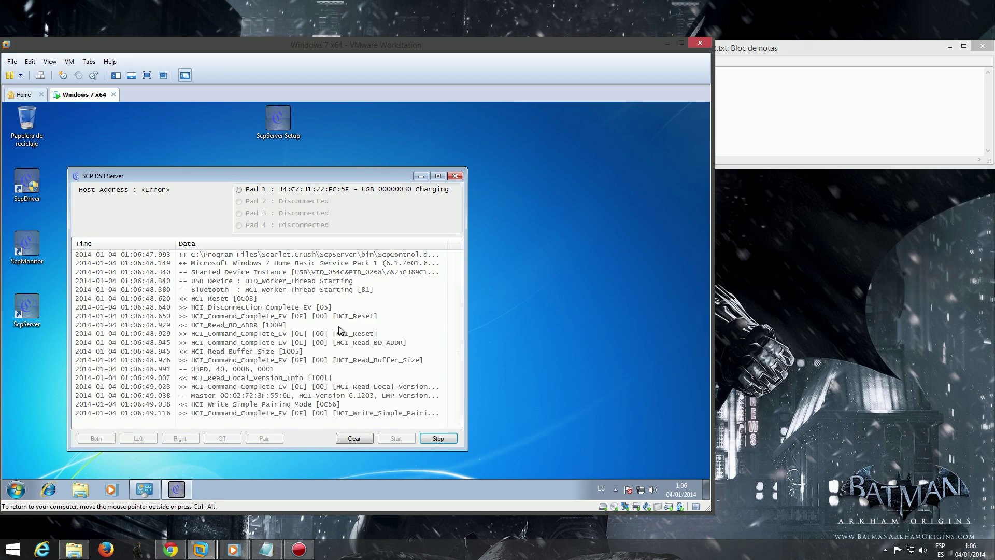
# Step: Write "PARA CONECTAR EL QUE ESTABA POR BLUETOOTH SIMPLEMENTE PRESIONA EL BOTON HOME DEL CONTROL PS3" in the empty note
pyautogui.click(806, 97)
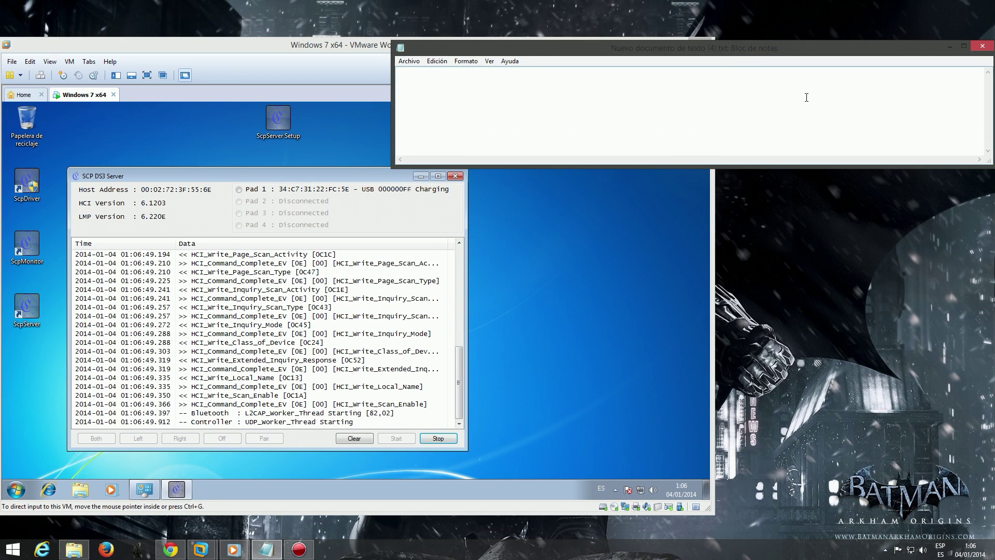
pyautogui.write('PARA CONECTAR EL QUE EST')
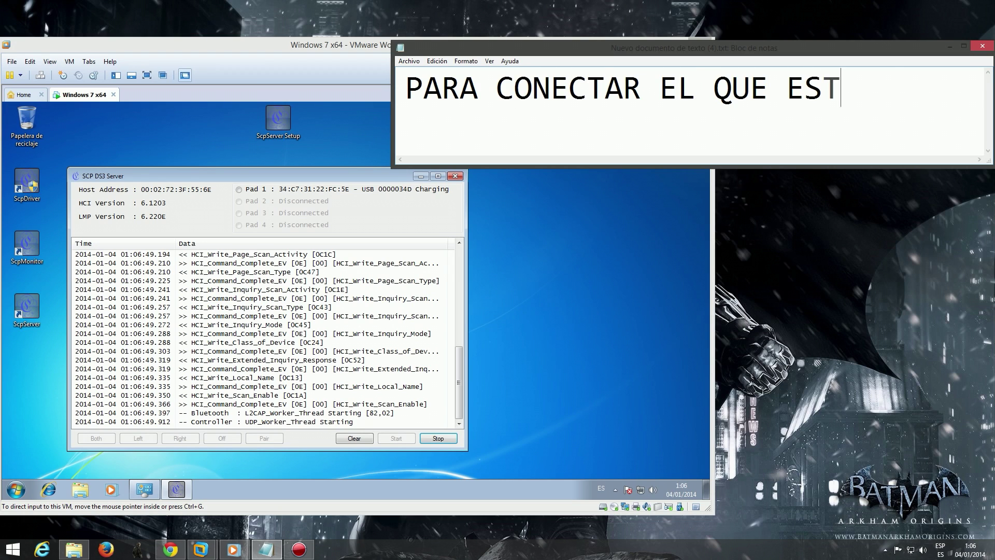
pyautogui.write('ABA POR')
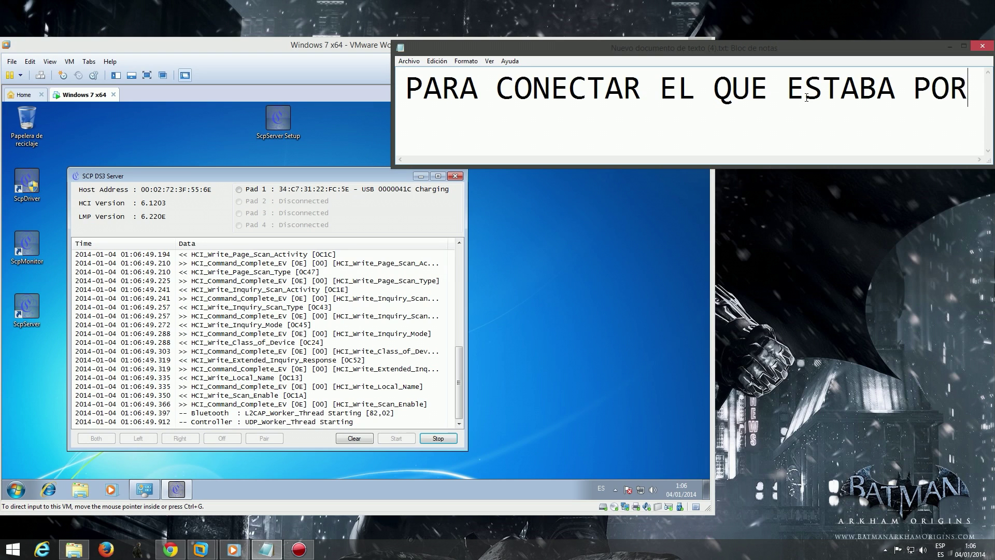
pyautogui.write(' BLUETO')
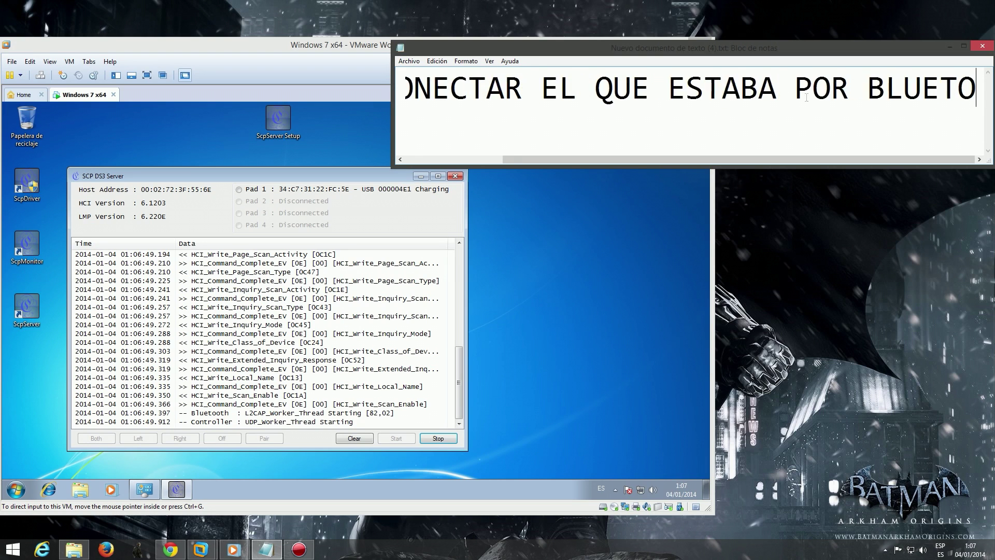
pyautogui.write('OTH SI')
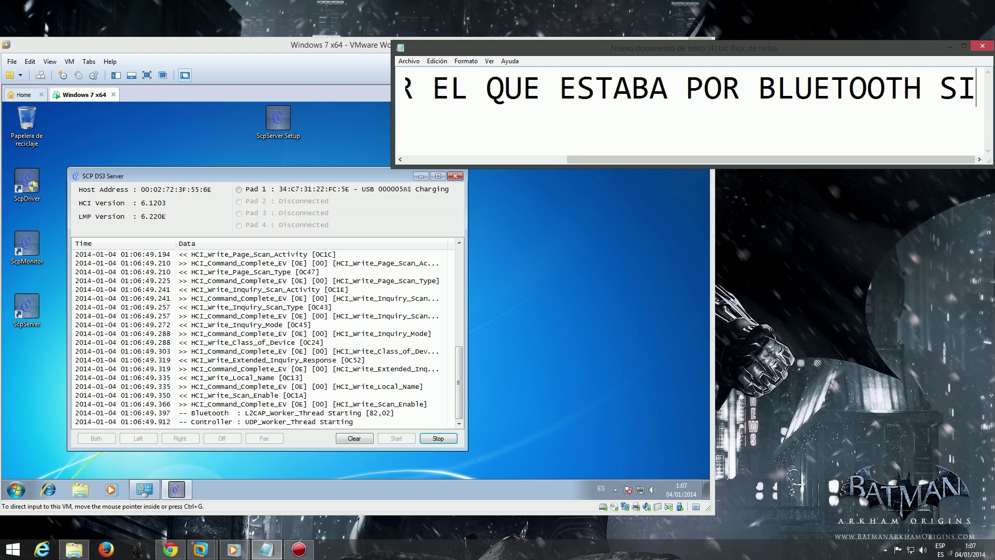
pyautogui.write('MPLEMENTE ')
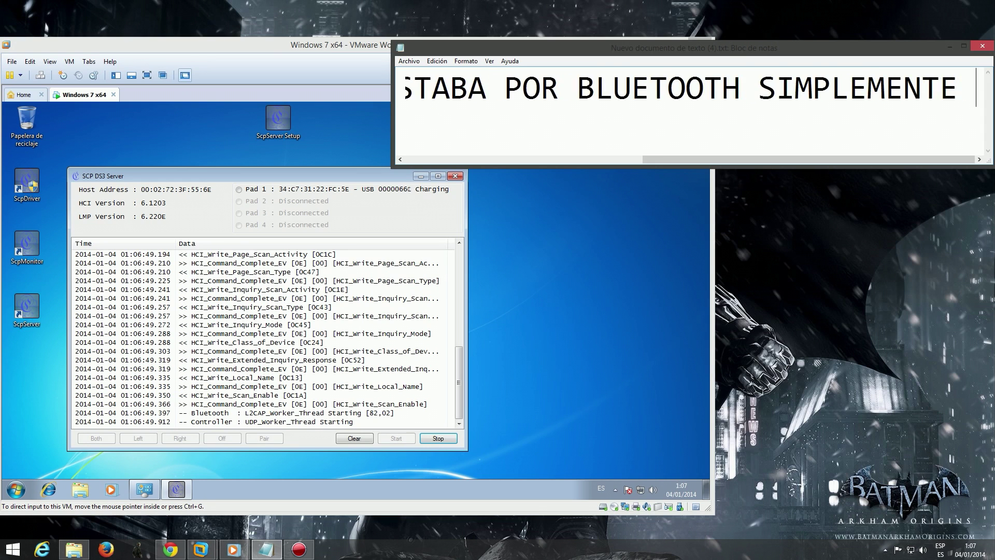
pyautogui.write('PRESIONA EL BOTON ')
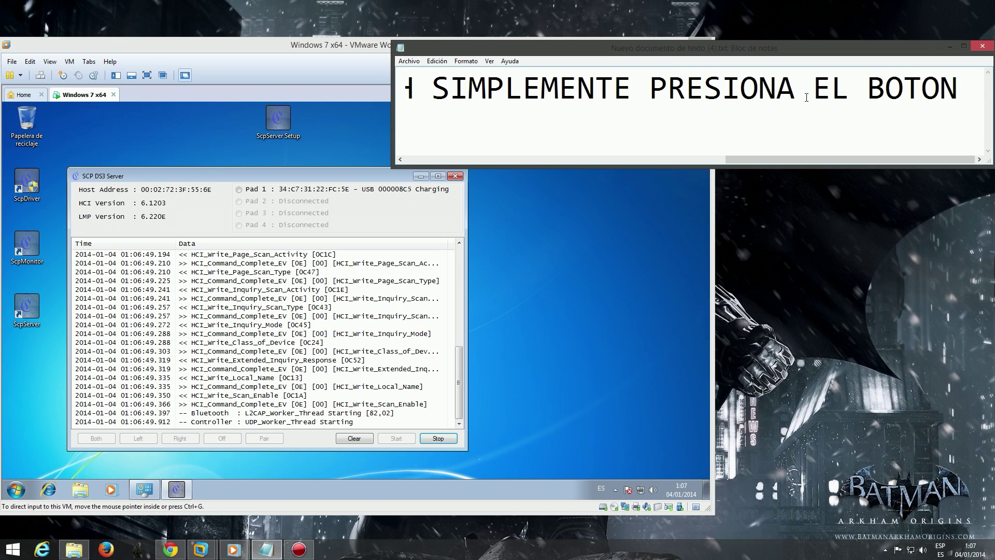
pyautogui.write('HOME DEL CONTROL PS3')
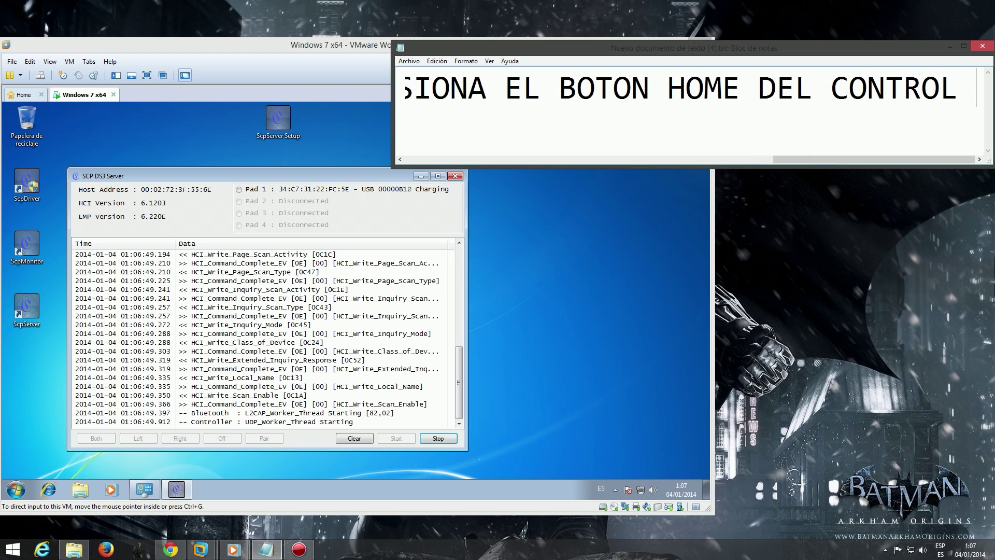
# Step: Replace the Bloc de notas note's text with "ESTA PROBADO EN WINDOWS 7,8 Y 8.1"
pyautogui.click(409, 210)
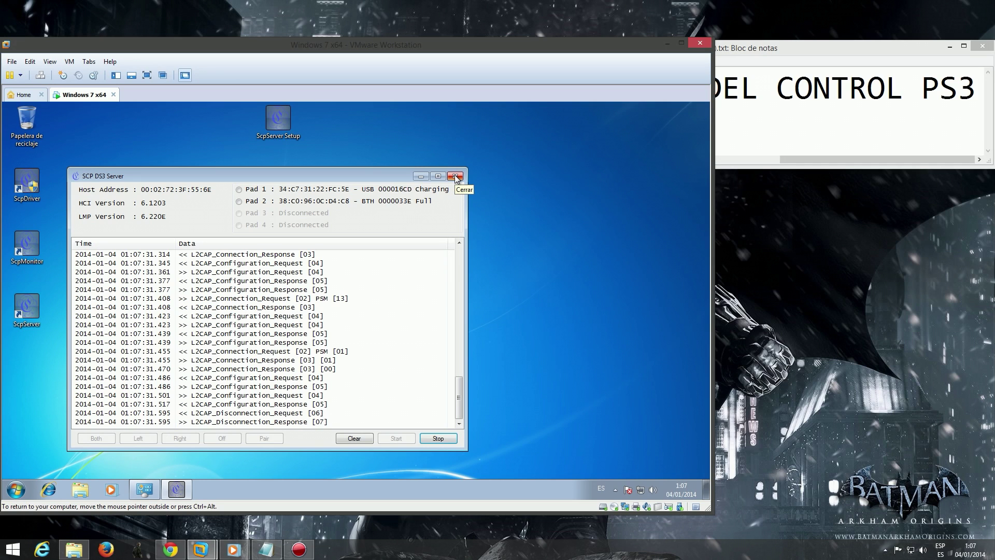
pyautogui.moveTo(977, 88); pyautogui.dragTo(295, 119)
pyautogui.write('FUNIC')
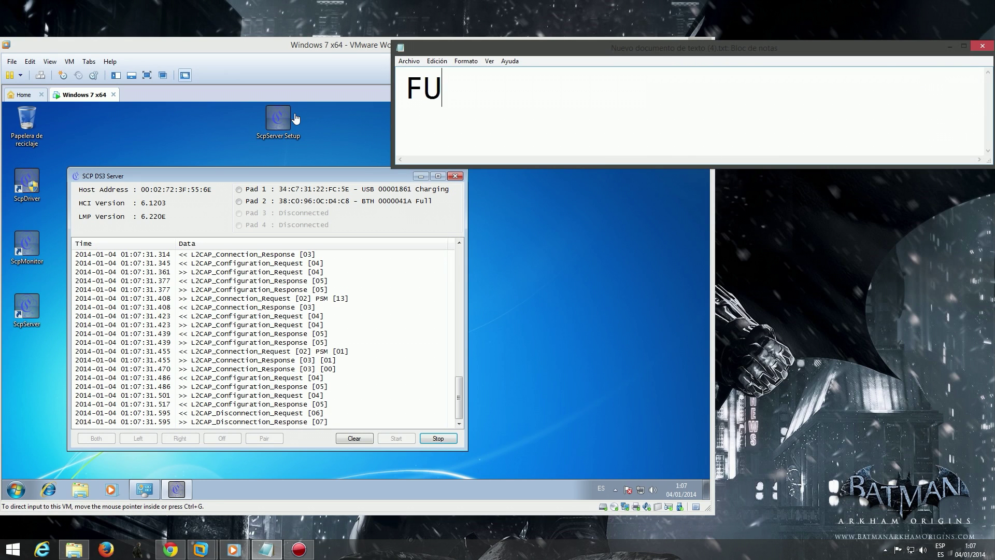
pyautogui.press('BackSpace')
pyautogui.press('BackSpace')
pyautogui.press('BackSpace')
pyautogui.press('BackSpace')
pyautogui.press('BackSpace')
pyautogui.write('EST')
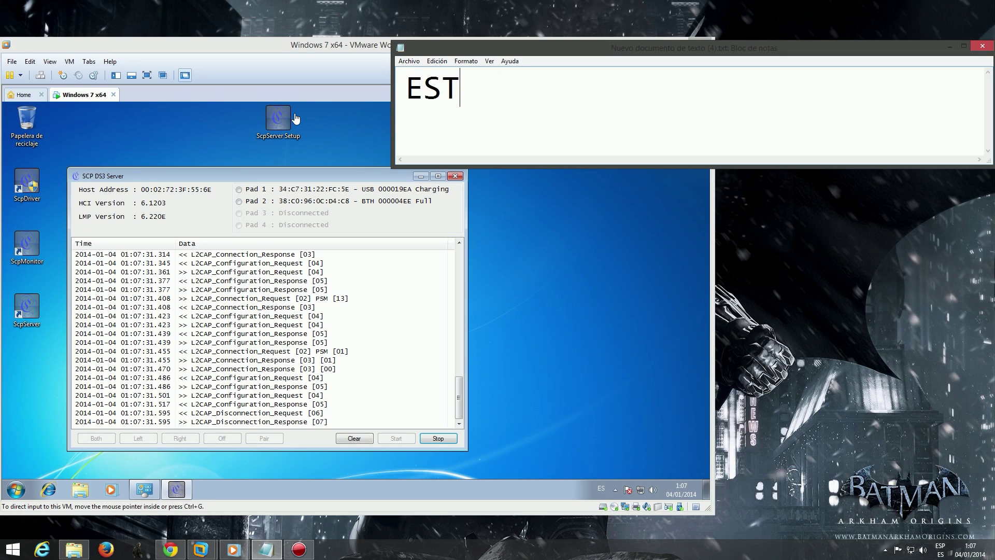
pyautogui.write('A PROBA')
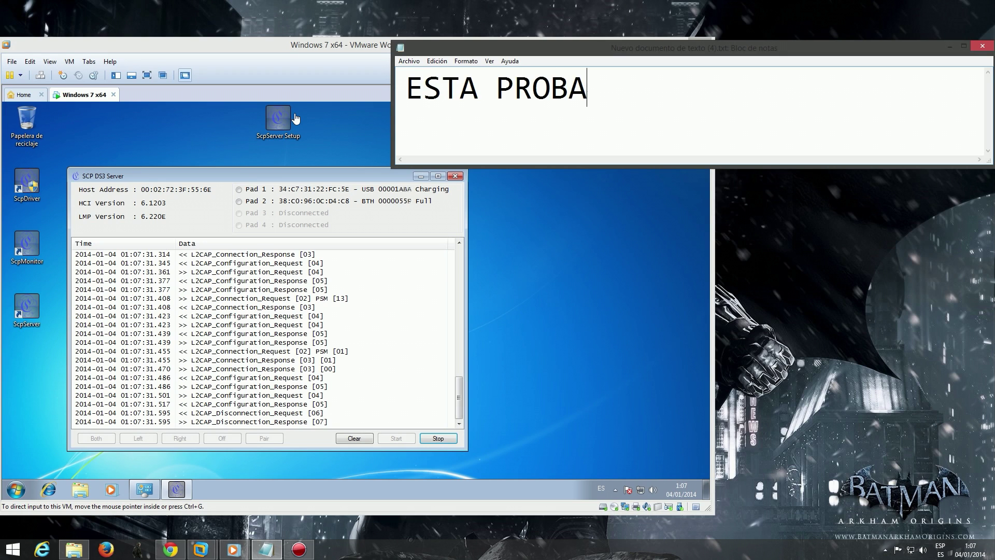
pyautogui.write('DO EN W')
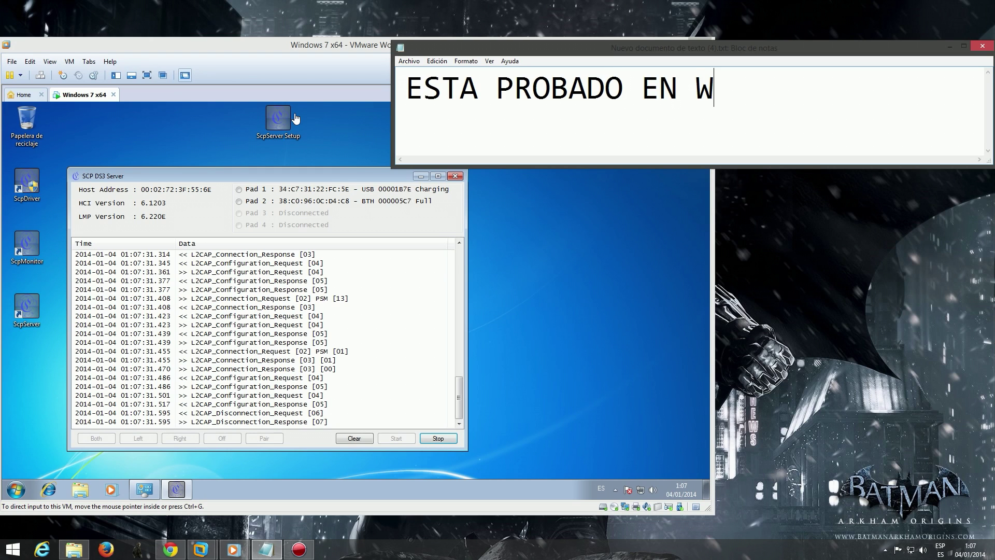
pyautogui.write('INDOWS 7,8')
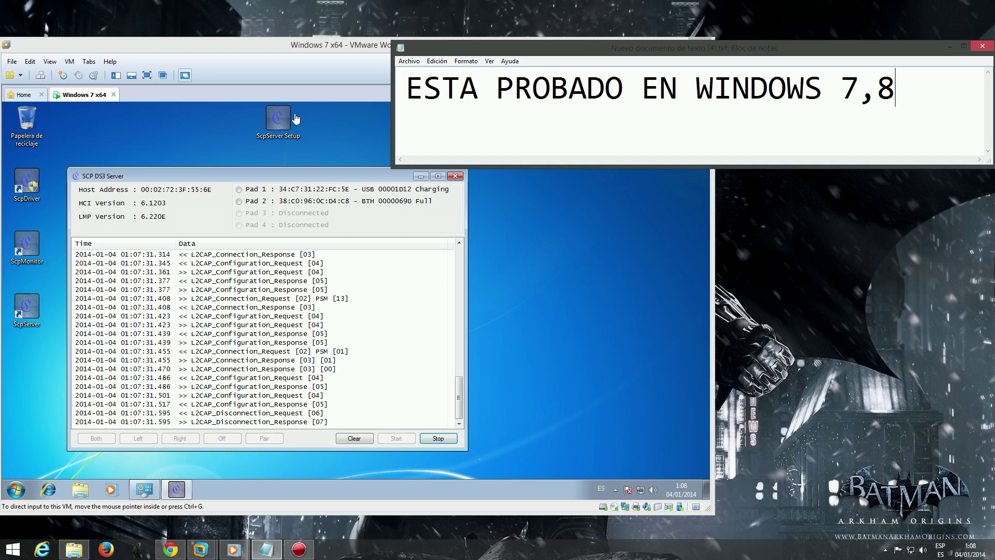
pyautogui.write(' Y 8.1')
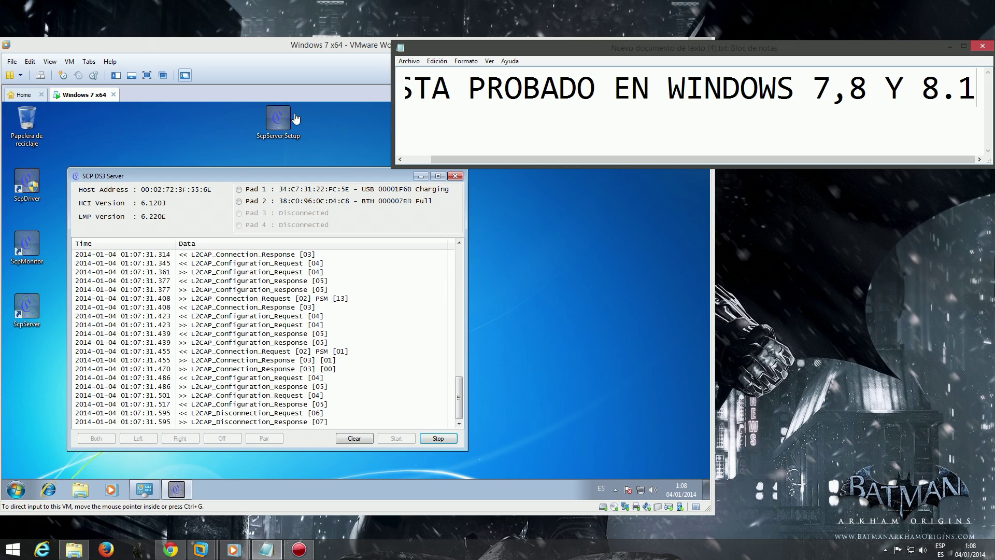
# Step: Add "SON LOS MISMOS PASOS" to the end of the note's sentence
pyautogui.click(282, 179)
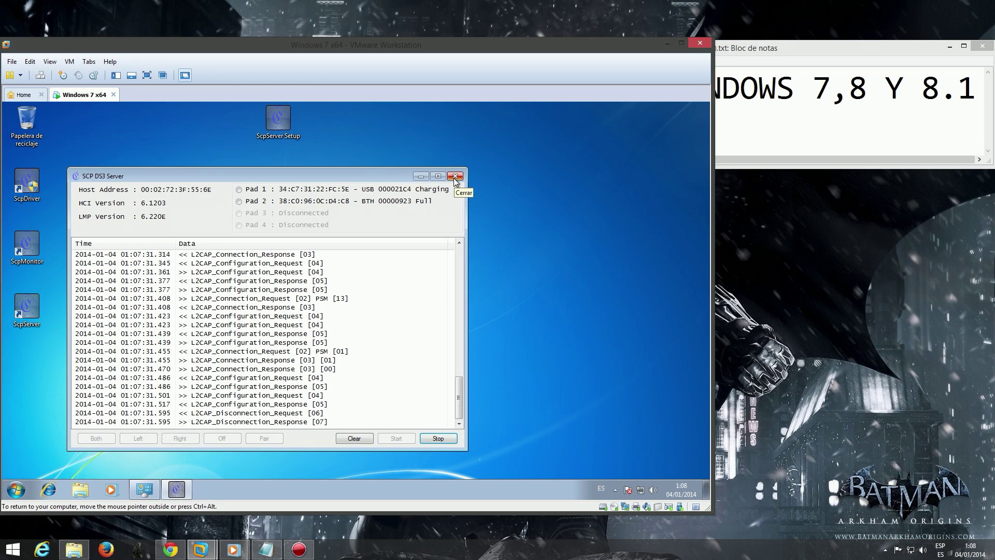
pyautogui.click(974, 95)
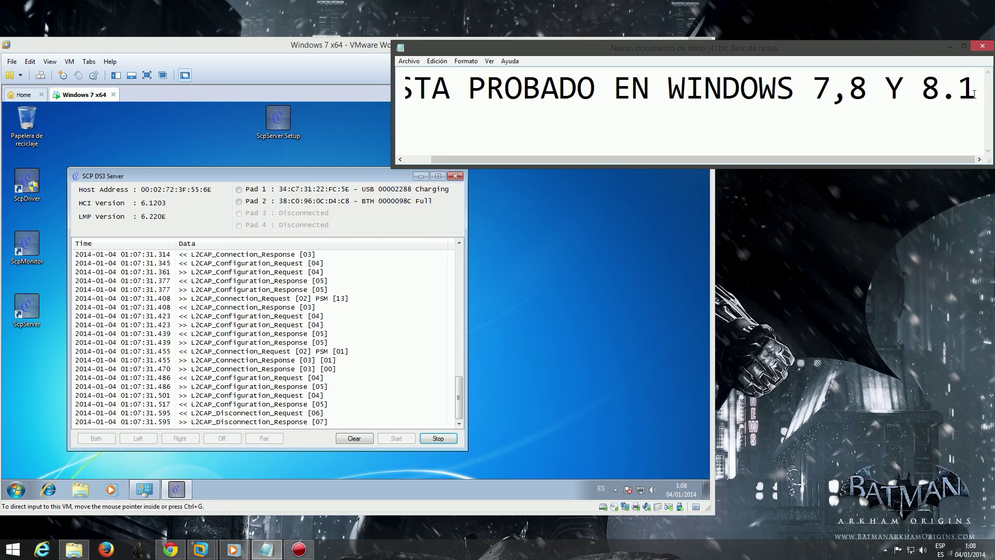
pyautogui.write('SON LOS MISMOS')
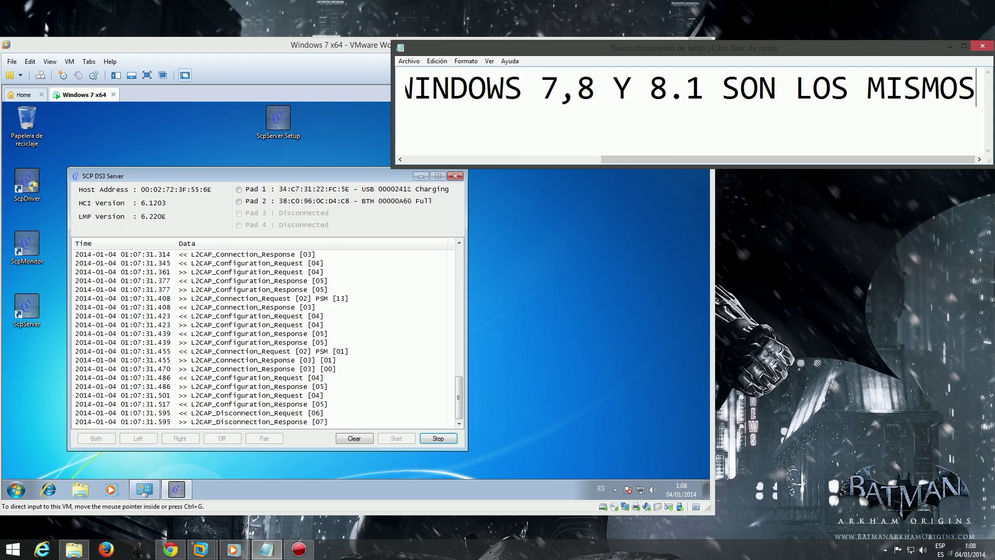
pyautogui.write(' PASOS')
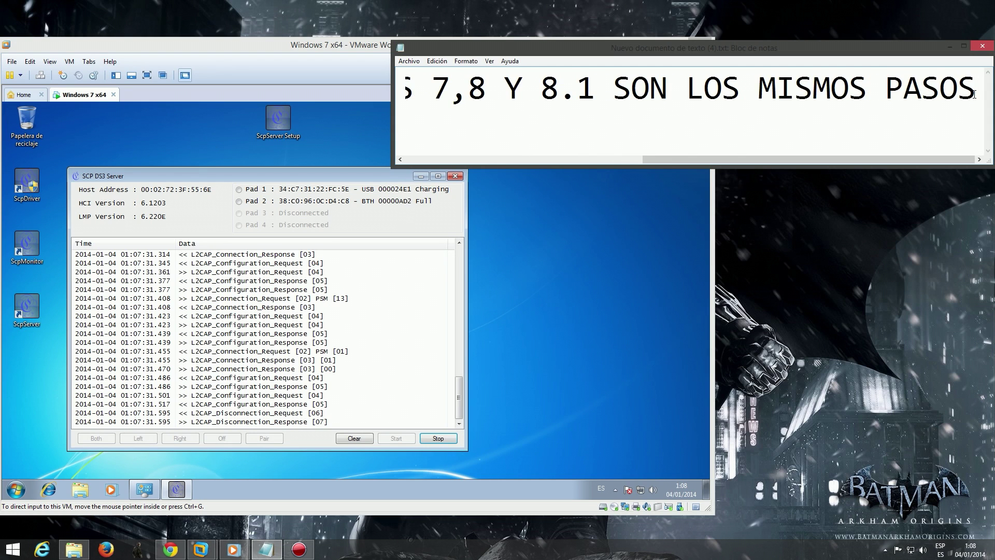
# Step: Clear the note's text and close SCP DS3 Server in the virtual machine
pyautogui.moveTo(974, 88); pyautogui.dragTo(262, 158)
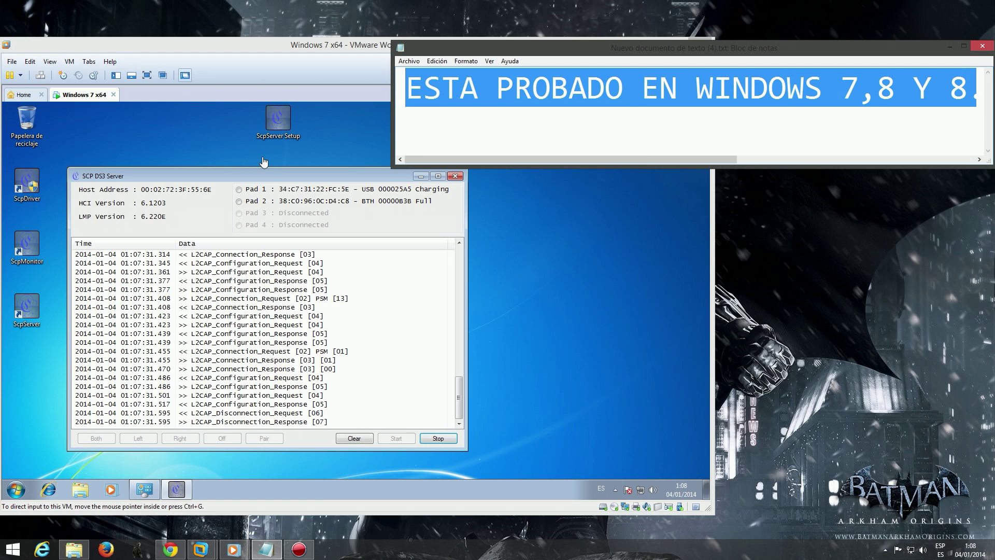
pyautogui.press('Delete')
pyautogui.click(415, 293)
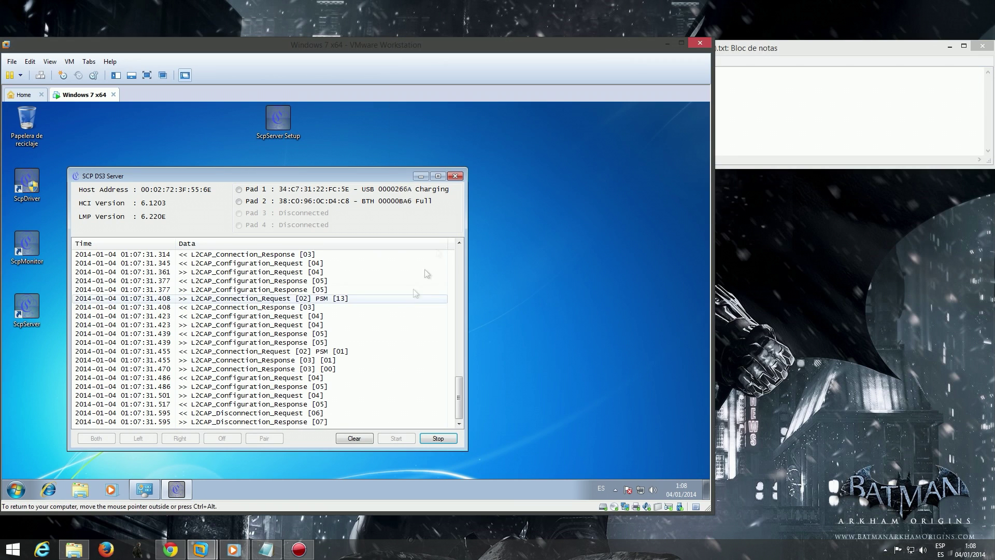
pyautogui.click(455, 175)
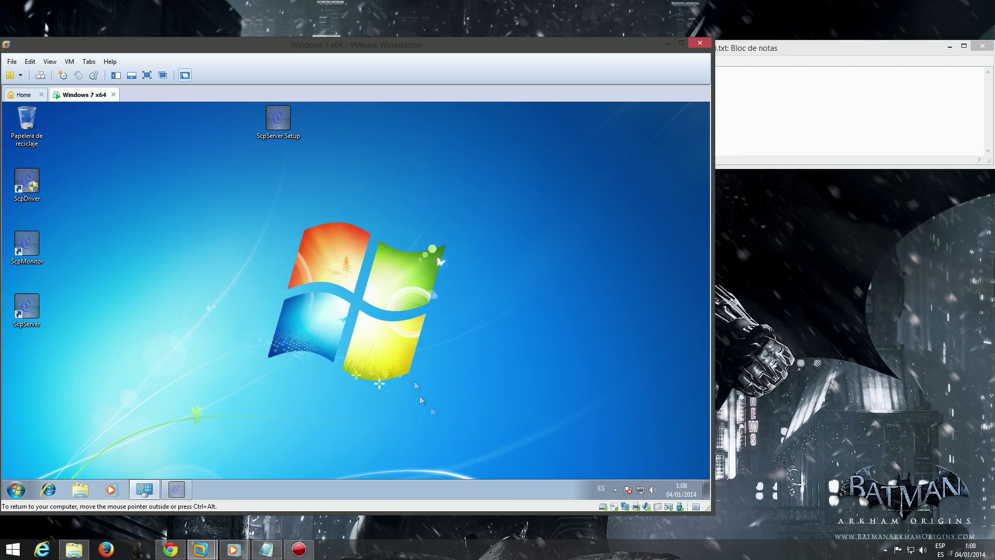
pyautogui.hotkey('ctrl', 'alt')
pyautogui.hotkey('alt', 'Tab')
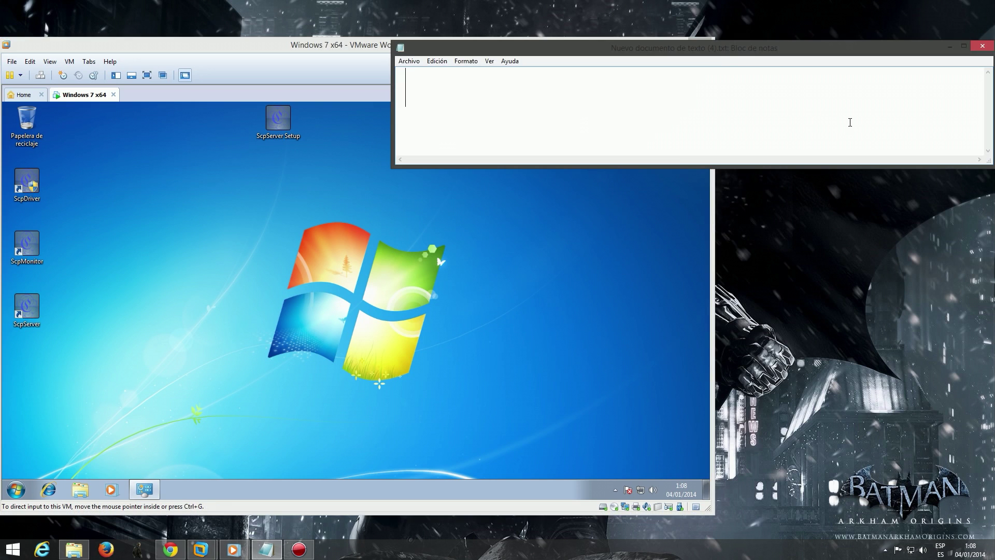
# Step: Shut down Windows 7 in the virtual machine and return to the empty note
pyautogui.click(83, 98)
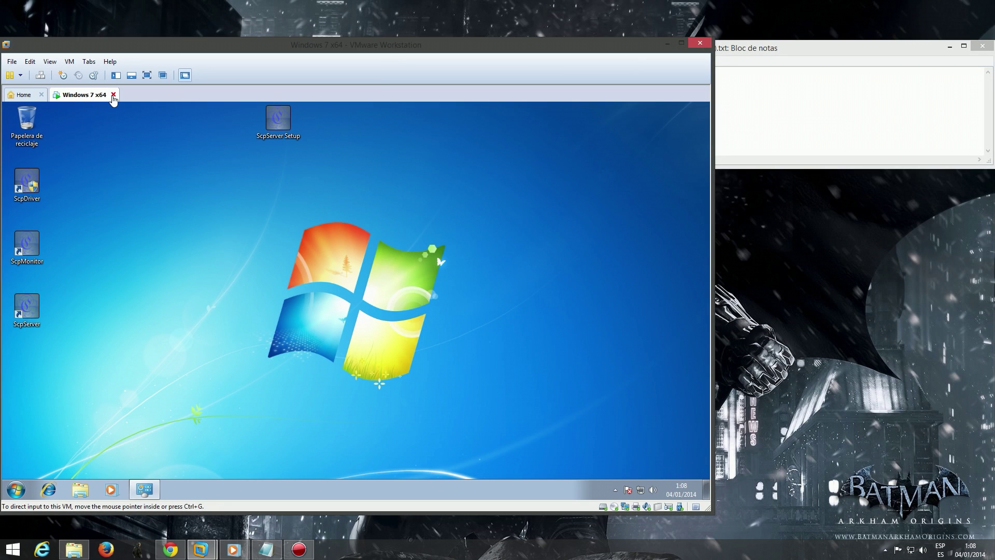
pyautogui.click(16, 489)
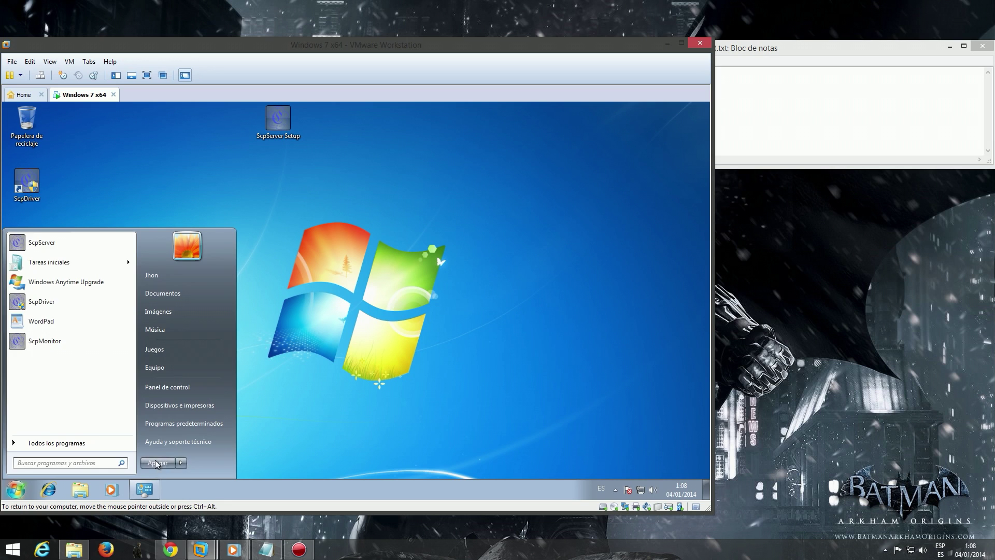
pyautogui.click(394, 337)
pyautogui.click(811, 90)
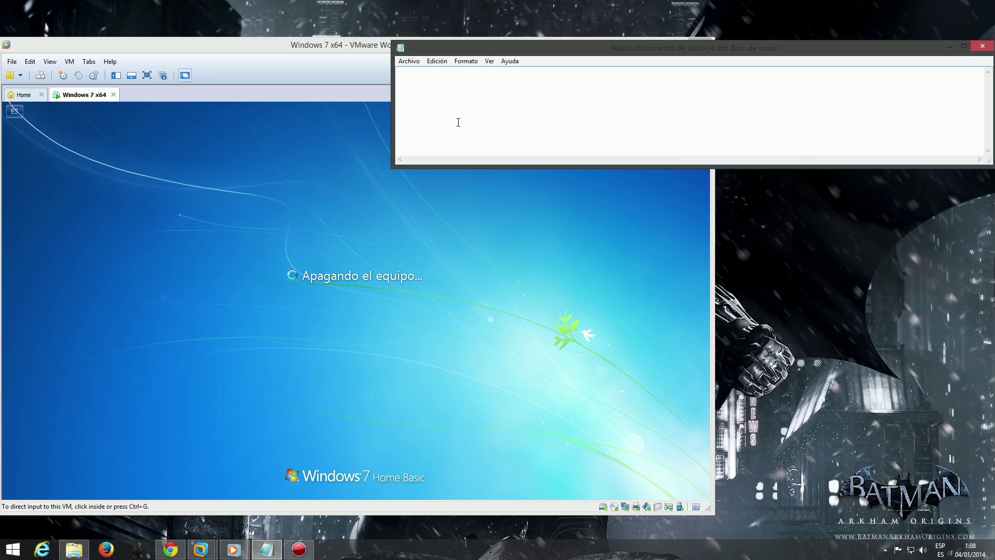
# Step: Browse to the host computer's Escritorio folder in File Explorer and launch the ScpServer shortcut
pyautogui.click(75, 549)
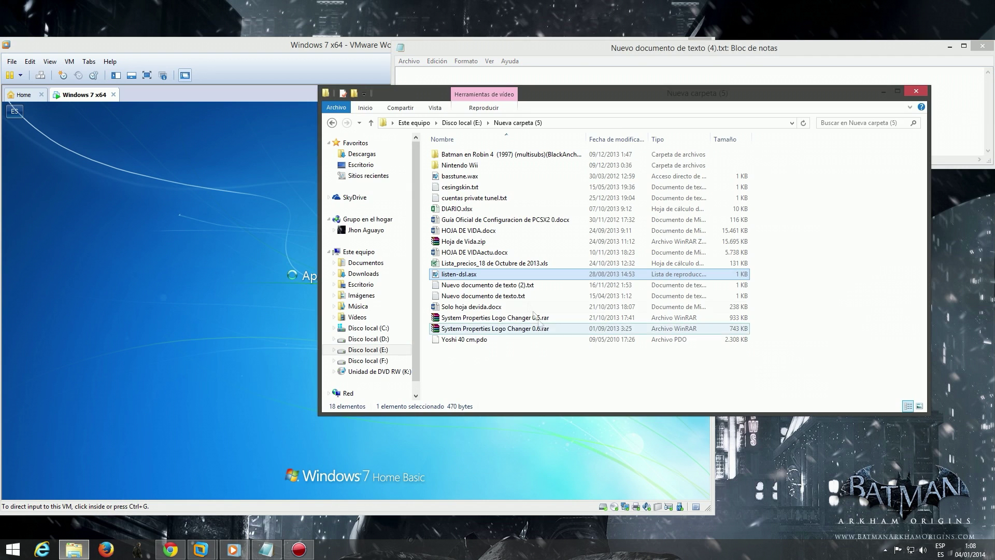
pyautogui.click(361, 164)
pyautogui.click(736, 352)
pyautogui.scroll(-3, 726, 347)
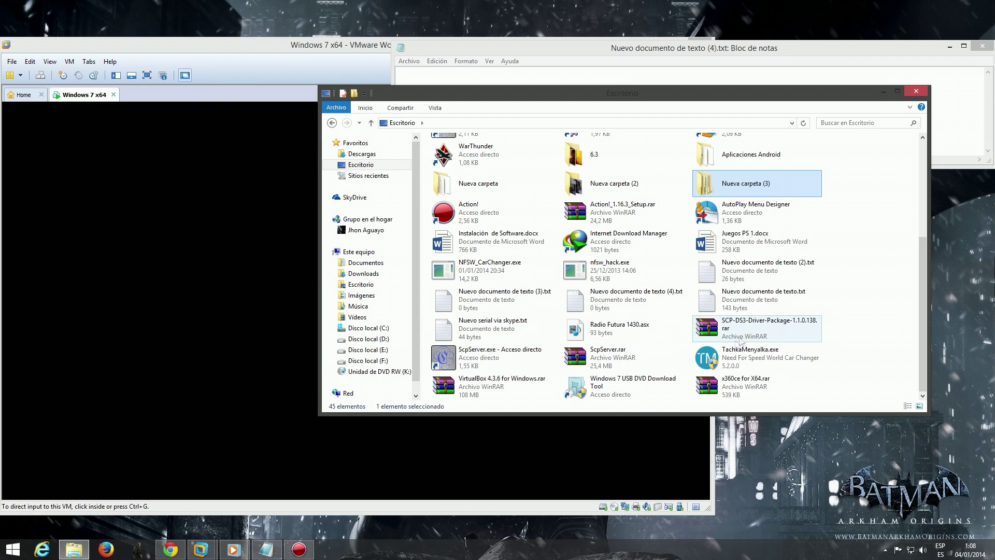
pyautogui.scroll(5, 757, 264)
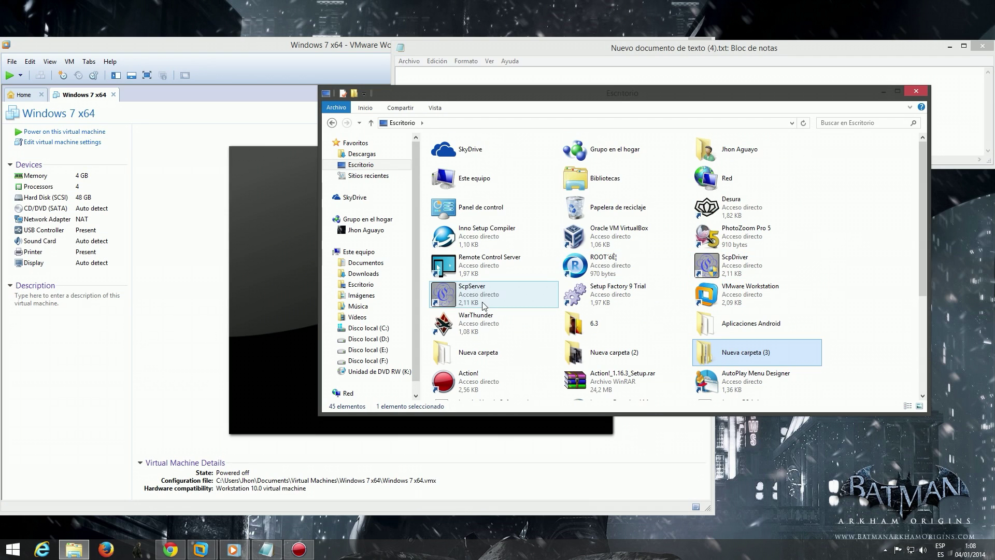
pyautogui.click(480, 300)
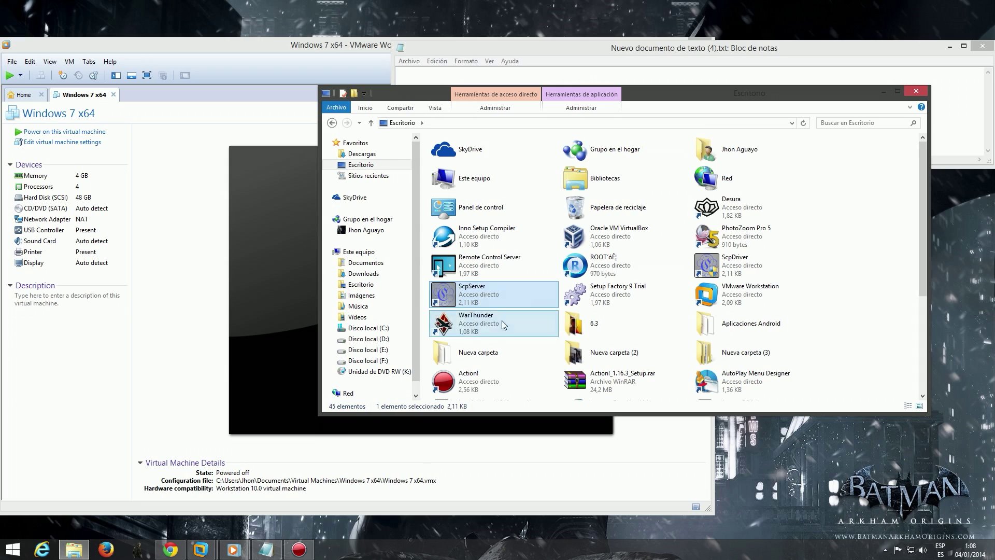
pyautogui.doubleClick(487, 300)
# Step: Minimize File Explorer and VMware Workstation, and move the SCP DS3 Server and Bloc de notas windows apart so they do not overlap
pyautogui.click(886, 93)
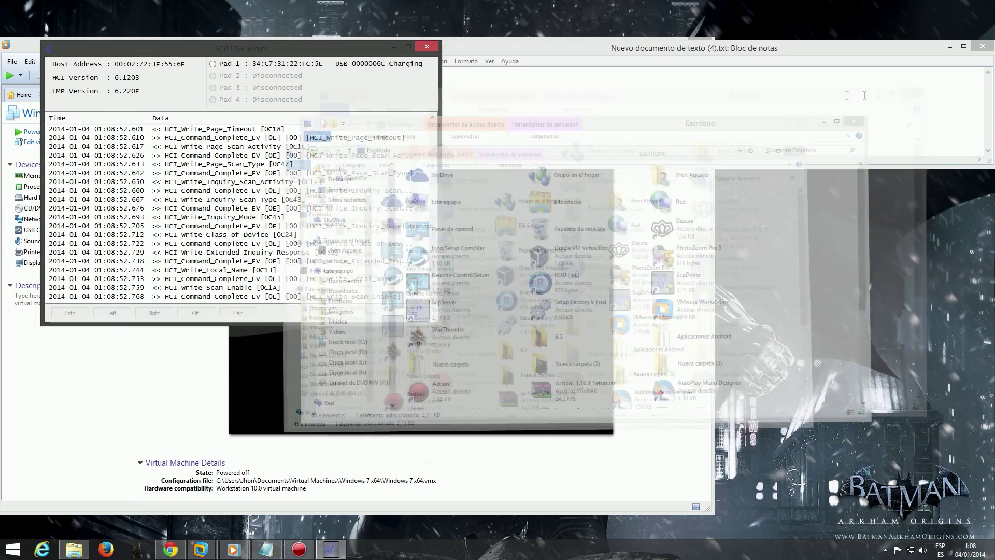
pyautogui.click(672, 56)
pyautogui.click(667, 44)
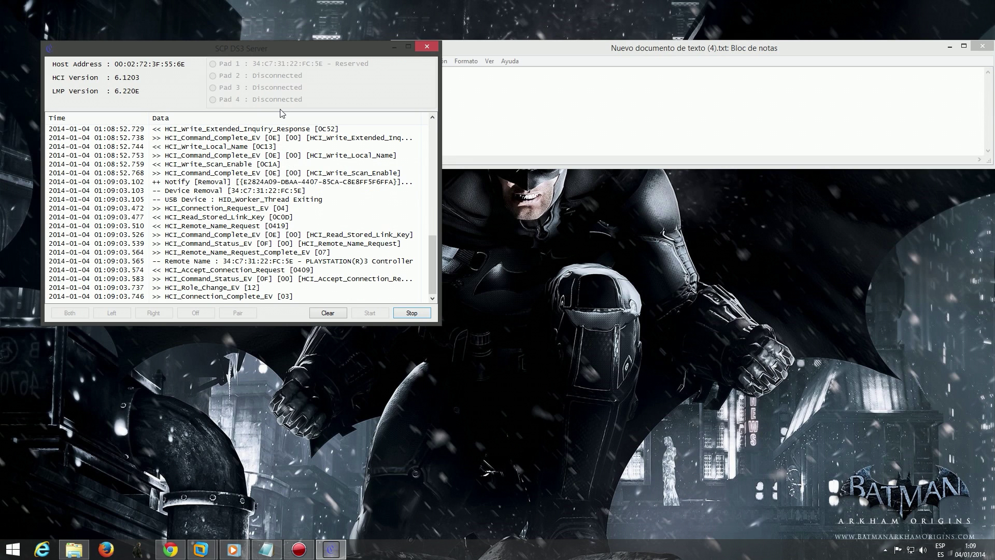
pyautogui.moveTo(367, 52); pyautogui.dragTo(328, 141)
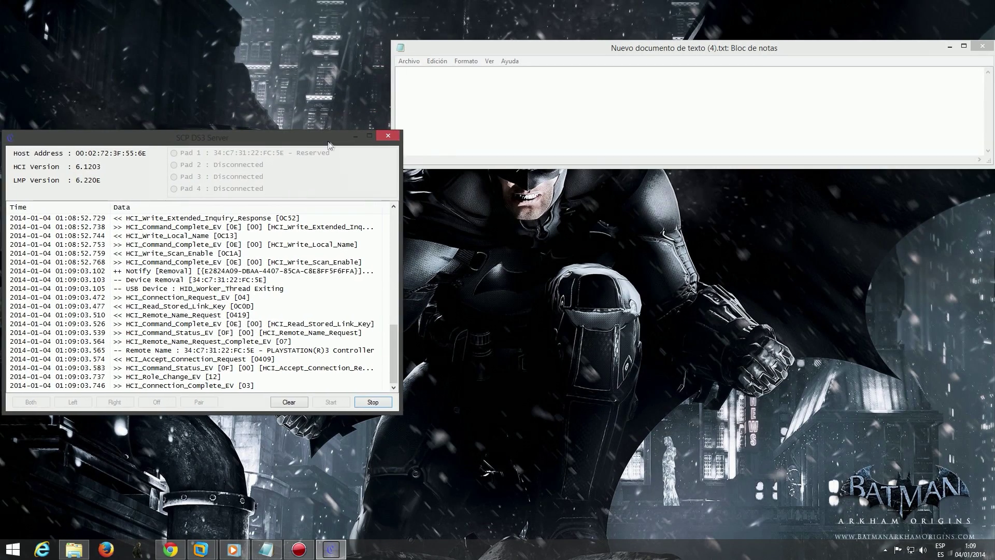
pyautogui.click(508, 85)
pyautogui.moveTo(529, 54); pyautogui.dragTo(546, 14)
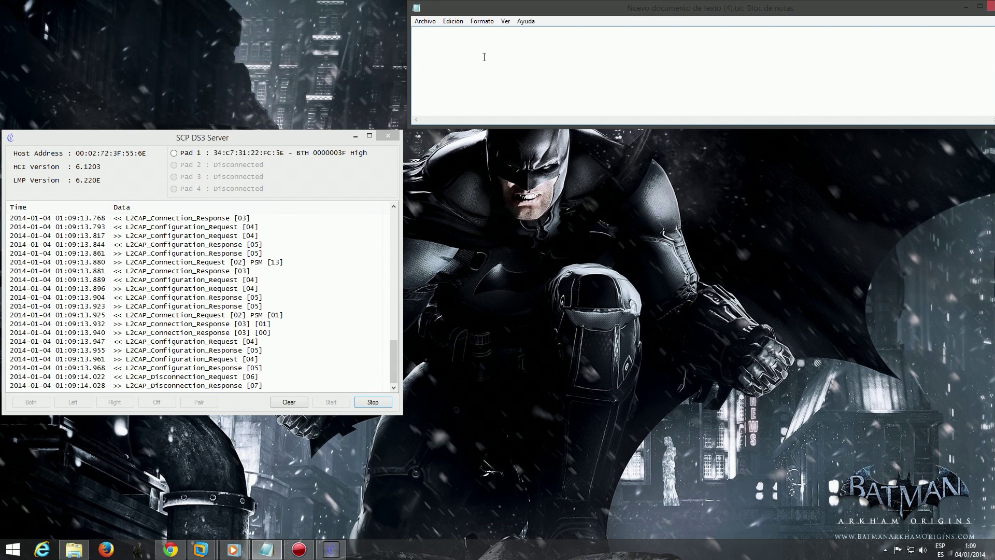
# Step: Write "PROBEMOS ESTA CONECTADO POR BLUETOOTH" in the empty note
pyautogui.write('PROBEMOS ')
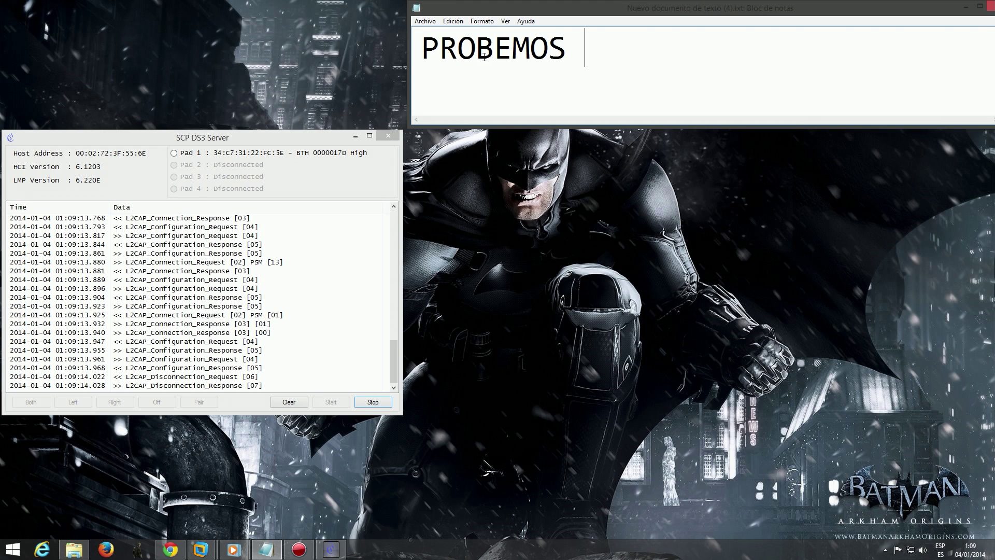
pyautogui.write('ESTA')
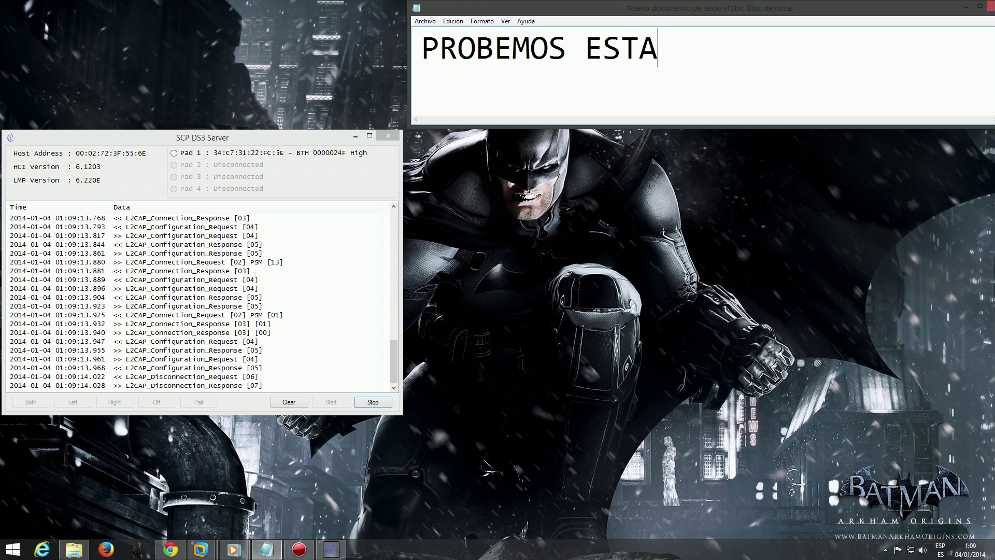
pyautogui.write(' CONECTAD')
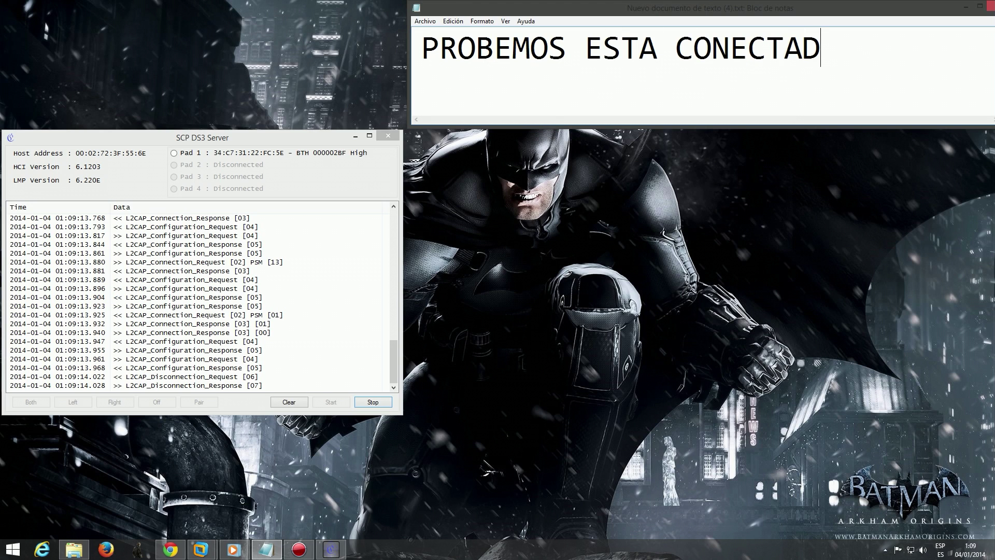
pyautogui.write('O POR BL')
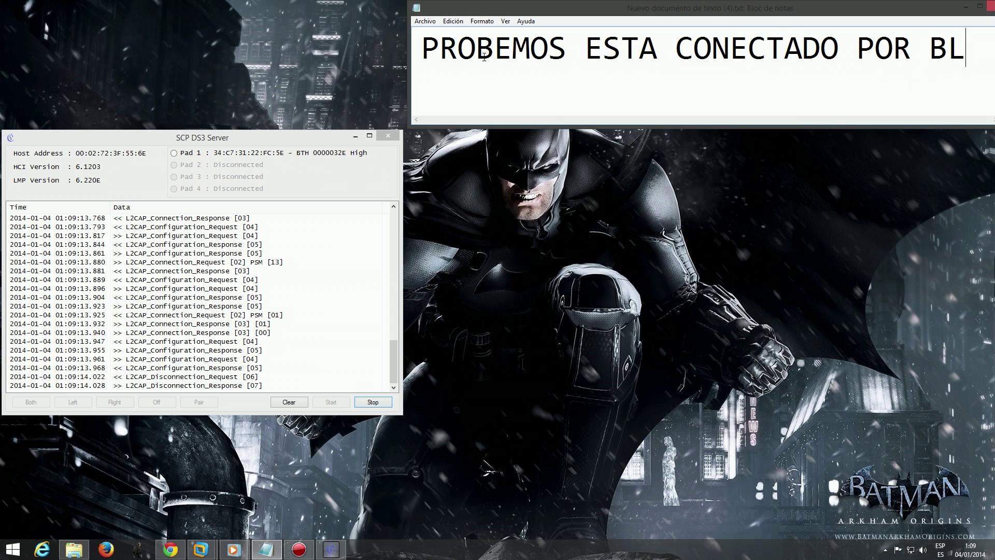
pyautogui.write('UETOOTH')
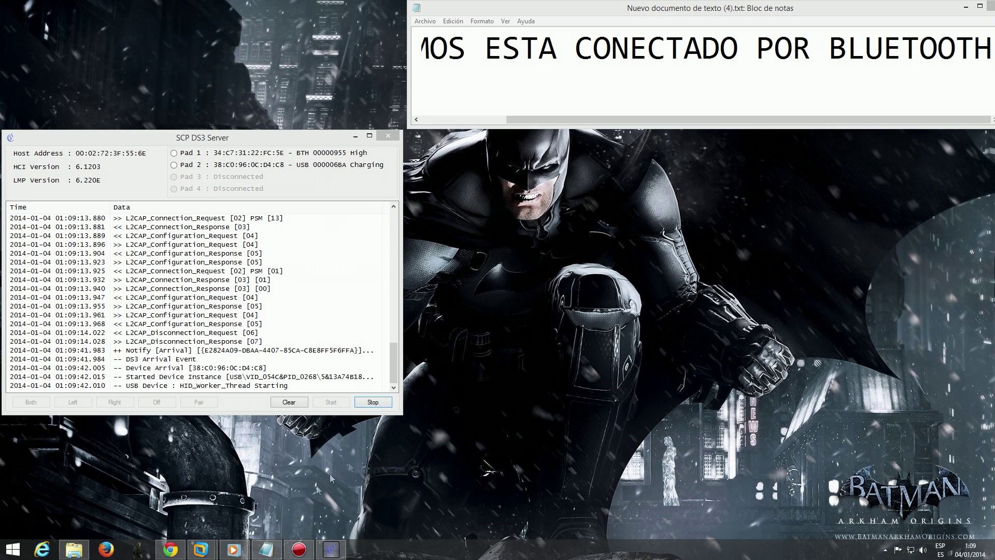
# Step: Launch Resident Evil 5 and test navigation among the profile options in the Games for Windows LIVE overlay
pyautogui.click(139, 549)
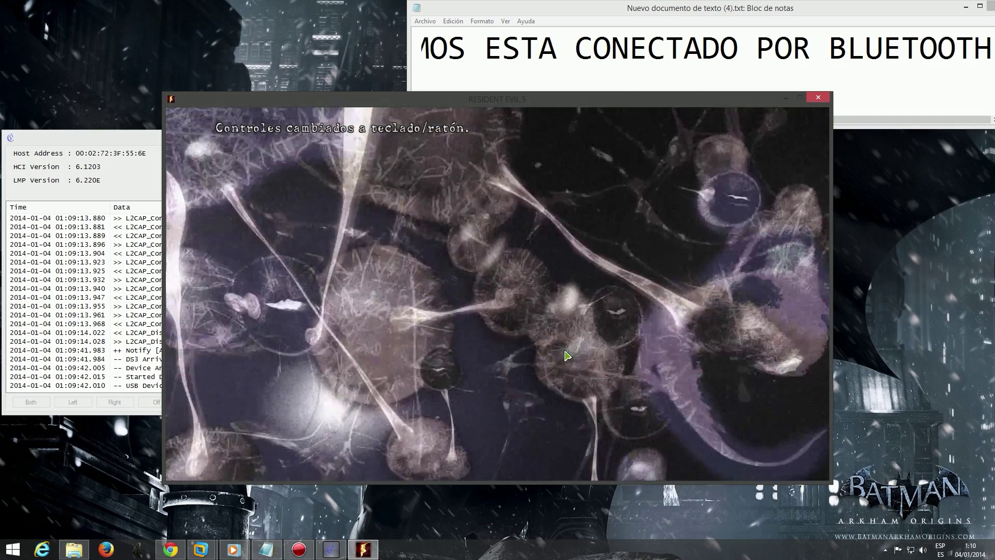
pyautogui.press('Home')
pyautogui.press('Right')
pyautogui.press('Right')
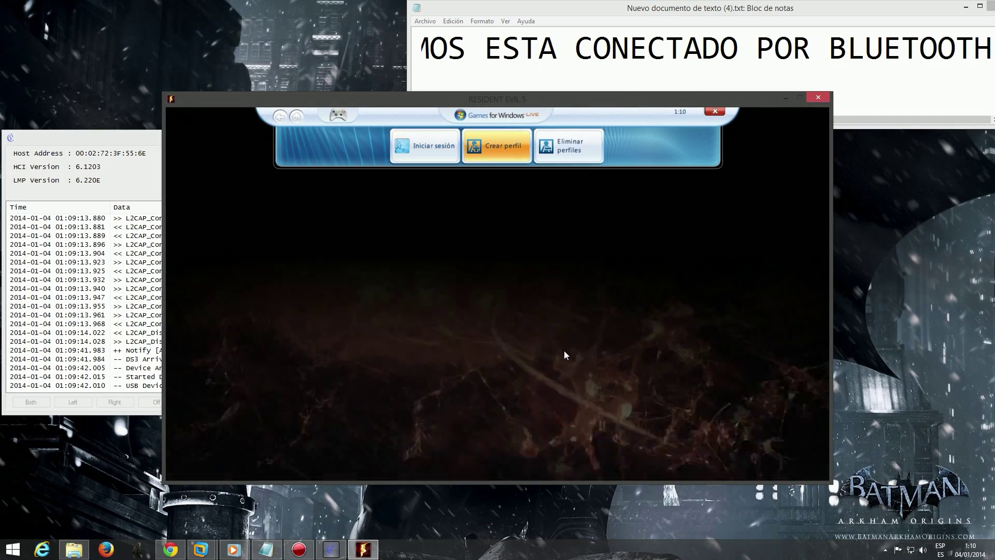
pyautogui.press('Left')
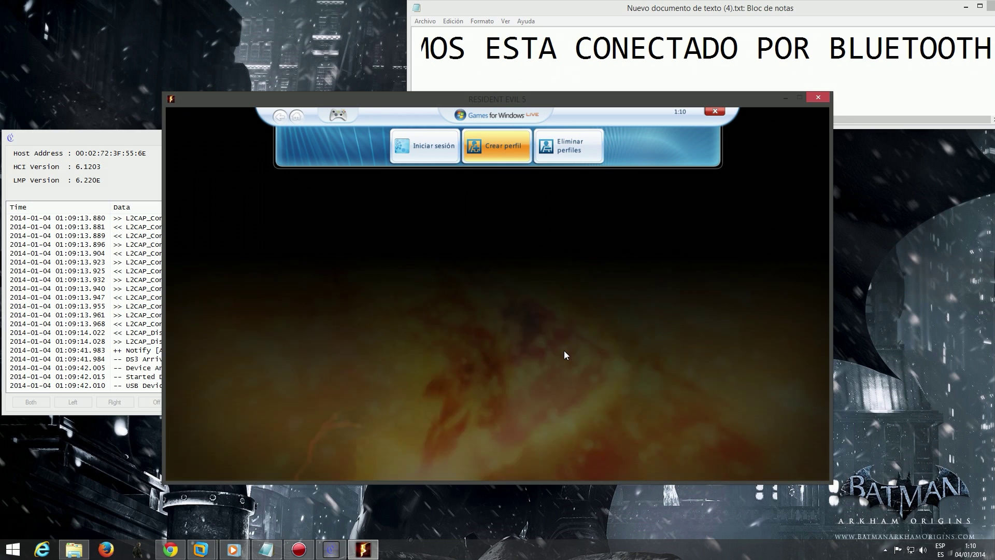
pyautogui.press('Left')
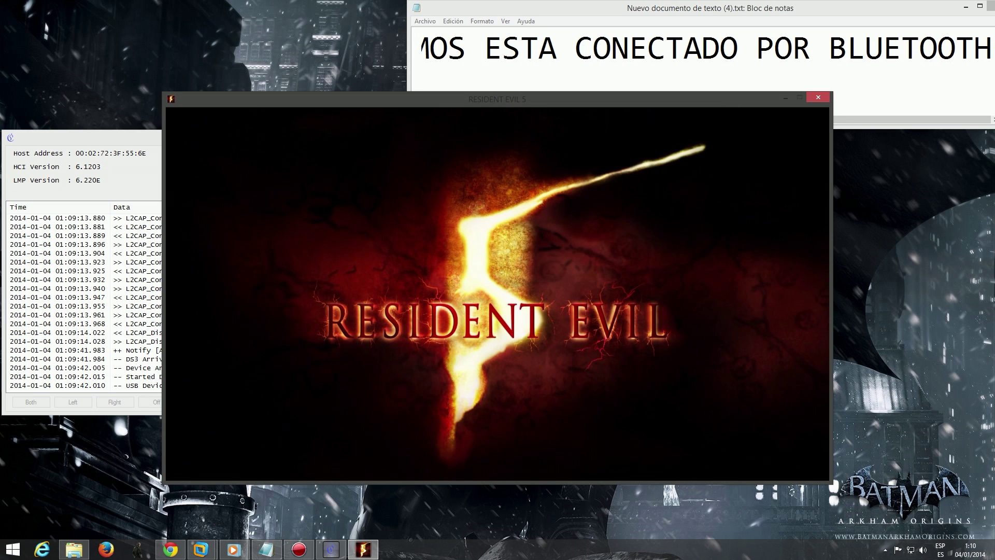
# Step: Proceed past the Resident Evil 5 title screen, choose JUGAR from the main menu and start the game with INICIAR PARTIDA
pyautogui.press('Down')
pyautogui.press('Down')
pyautogui.press('Up')
pyautogui.press('Up')
pyautogui.press('Return')
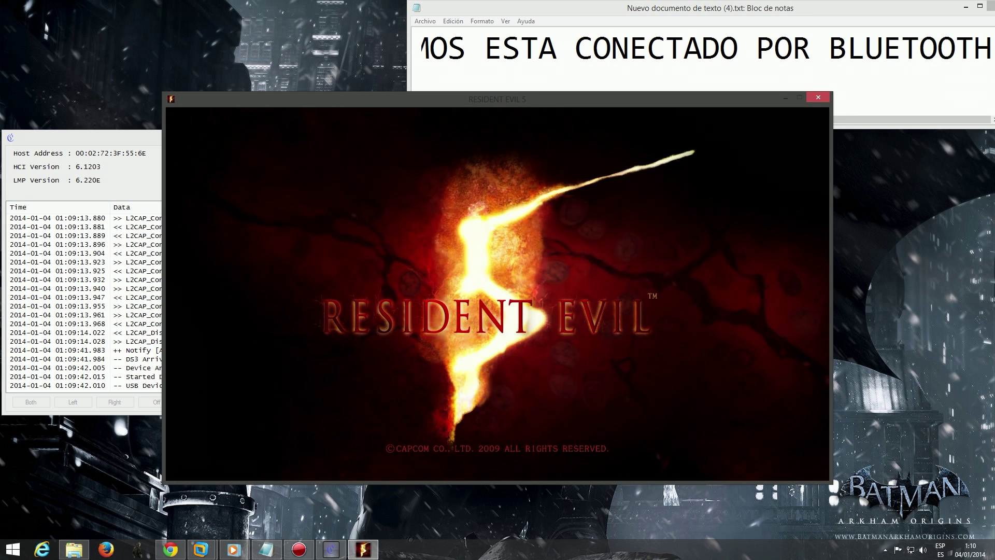
pyautogui.press('Escape')
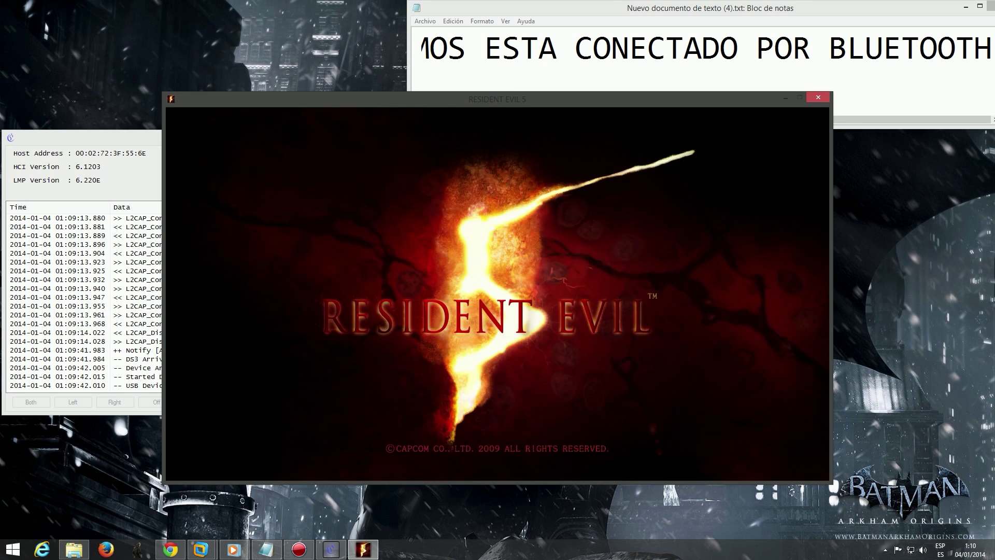
pyautogui.press('Return')
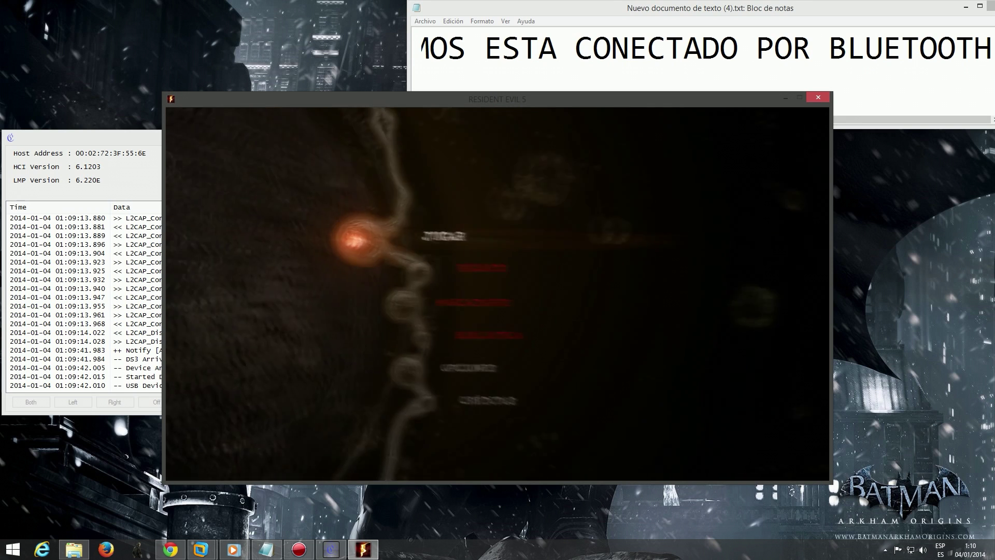
pyautogui.press('Return')
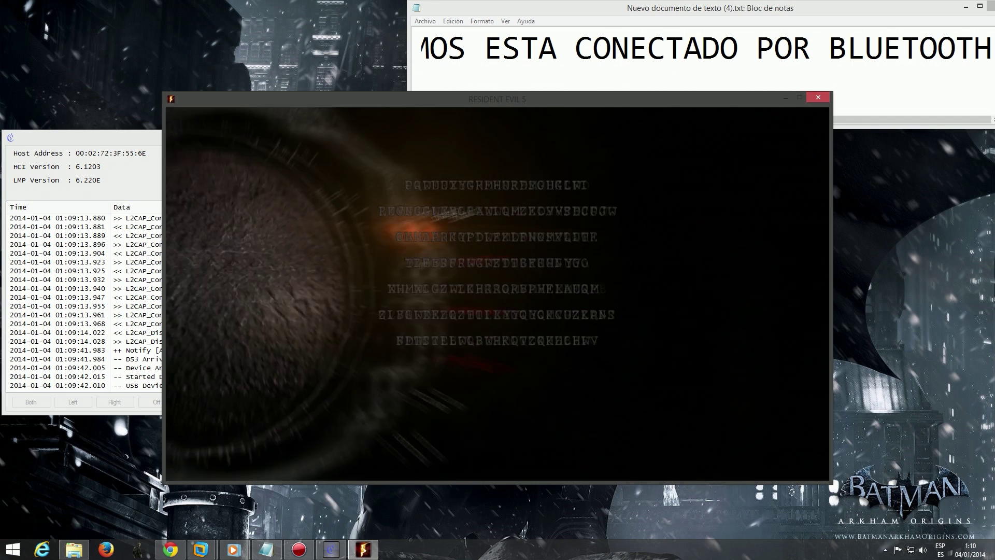
pyautogui.press('Return')
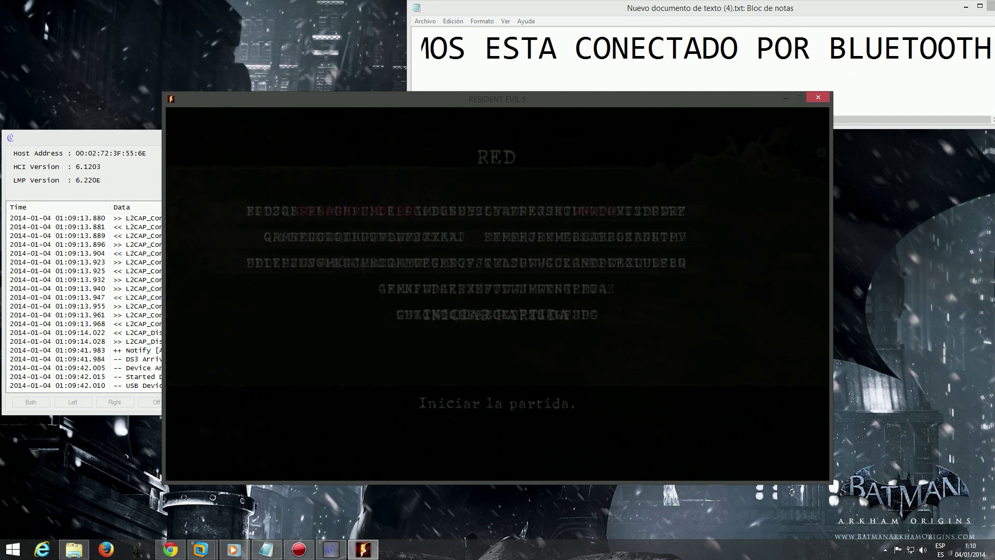
pyautogui.press('Return')
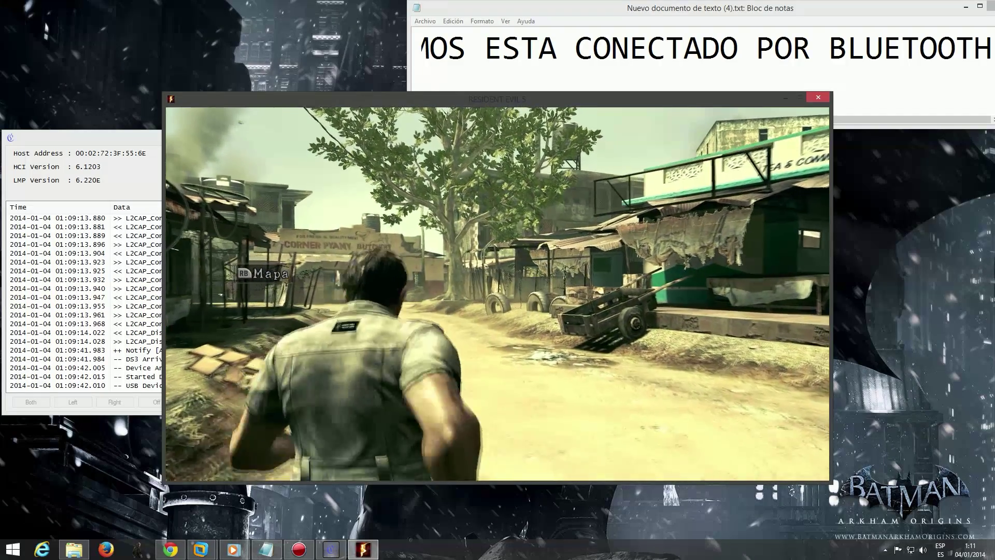
# Step: Pause the game, dismiss the Games for Windows LIVE overlay and open AJUSTES DEL MANDO from the game's options
pyautogui.press('Escape')
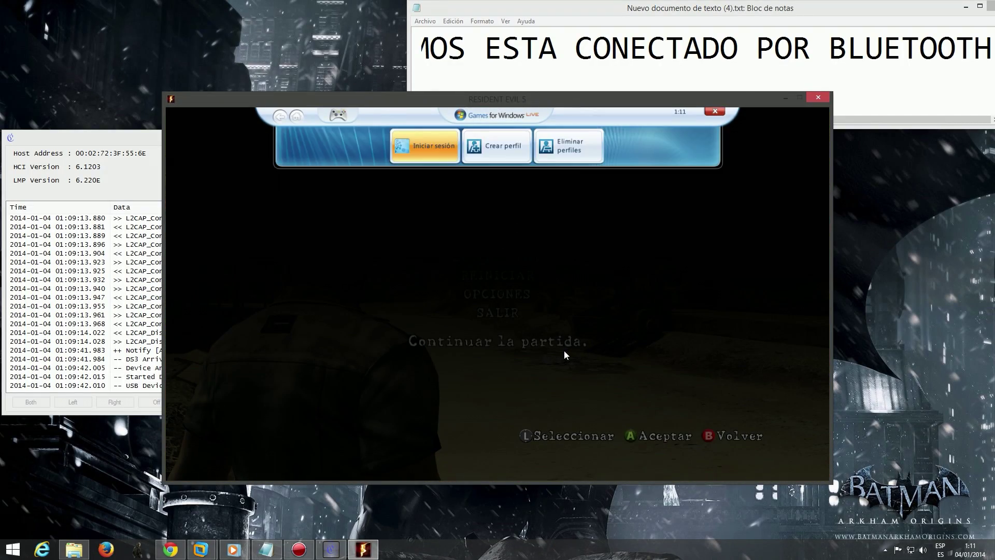
pyautogui.press('Home')
pyautogui.press('Up')
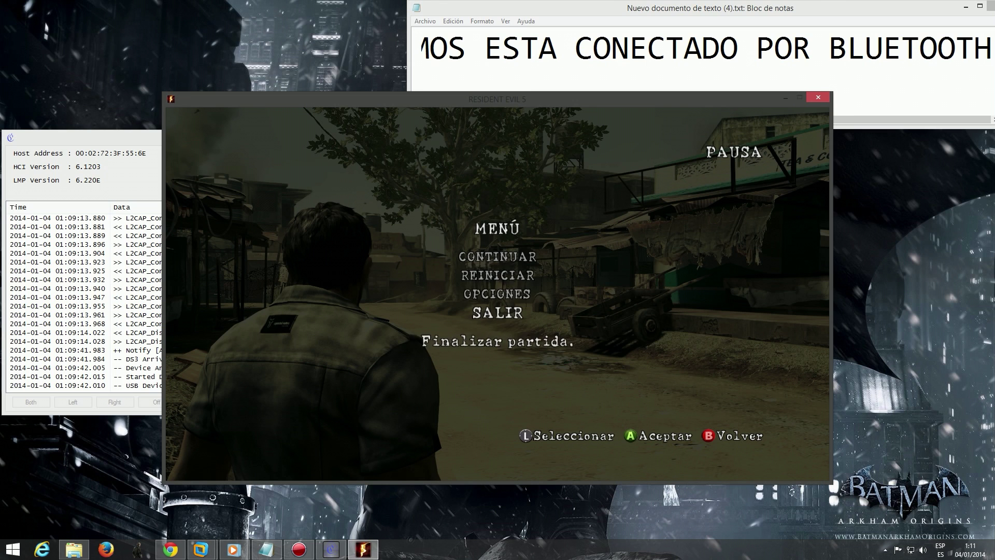
pyautogui.press('Up')
pyautogui.press('Return')
pyautogui.press('Down')
pyautogui.press('Down')
pyautogui.press('Up')
pyautogui.press('Up')
pyautogui.press('Return')
# Step: Test navigation through the controller settings down to TIPOS DE CONTROL, and return to the running game
pyautogui.press('Down')
pyautogui.press('Down')
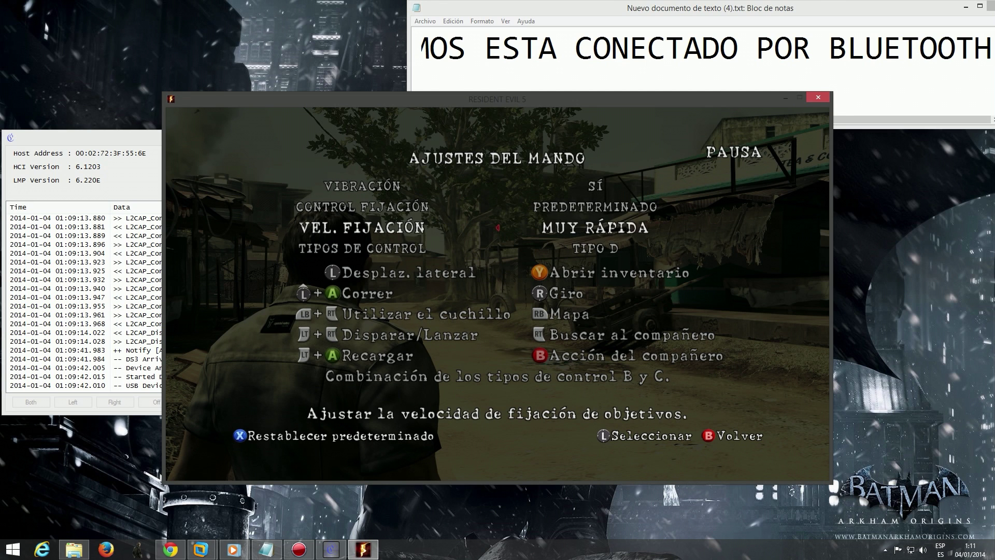
pyautogui.press('Down')
pyautogui.press('Right')
pyautogui.press('Escape')
pyautogui.press('Escape')
pyautogui.press('Escape')
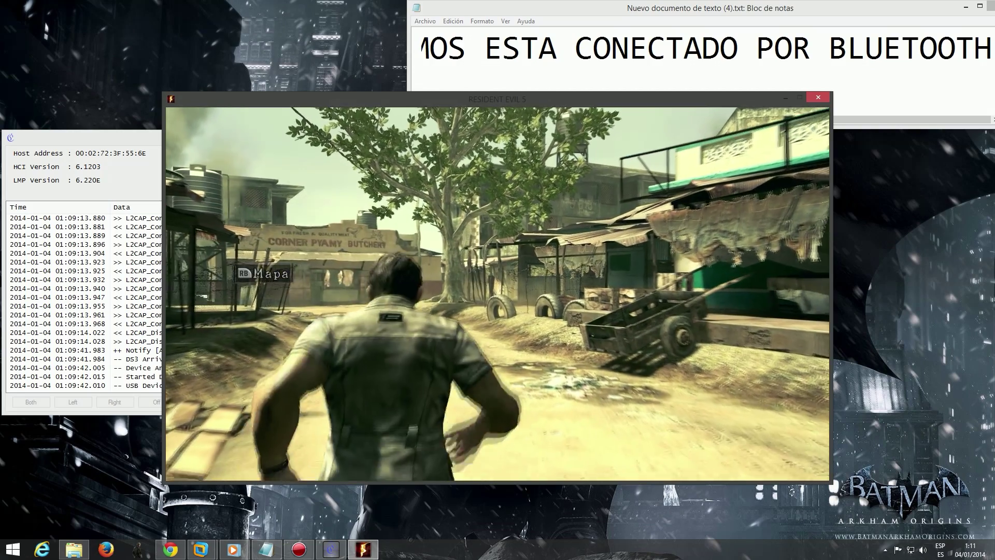